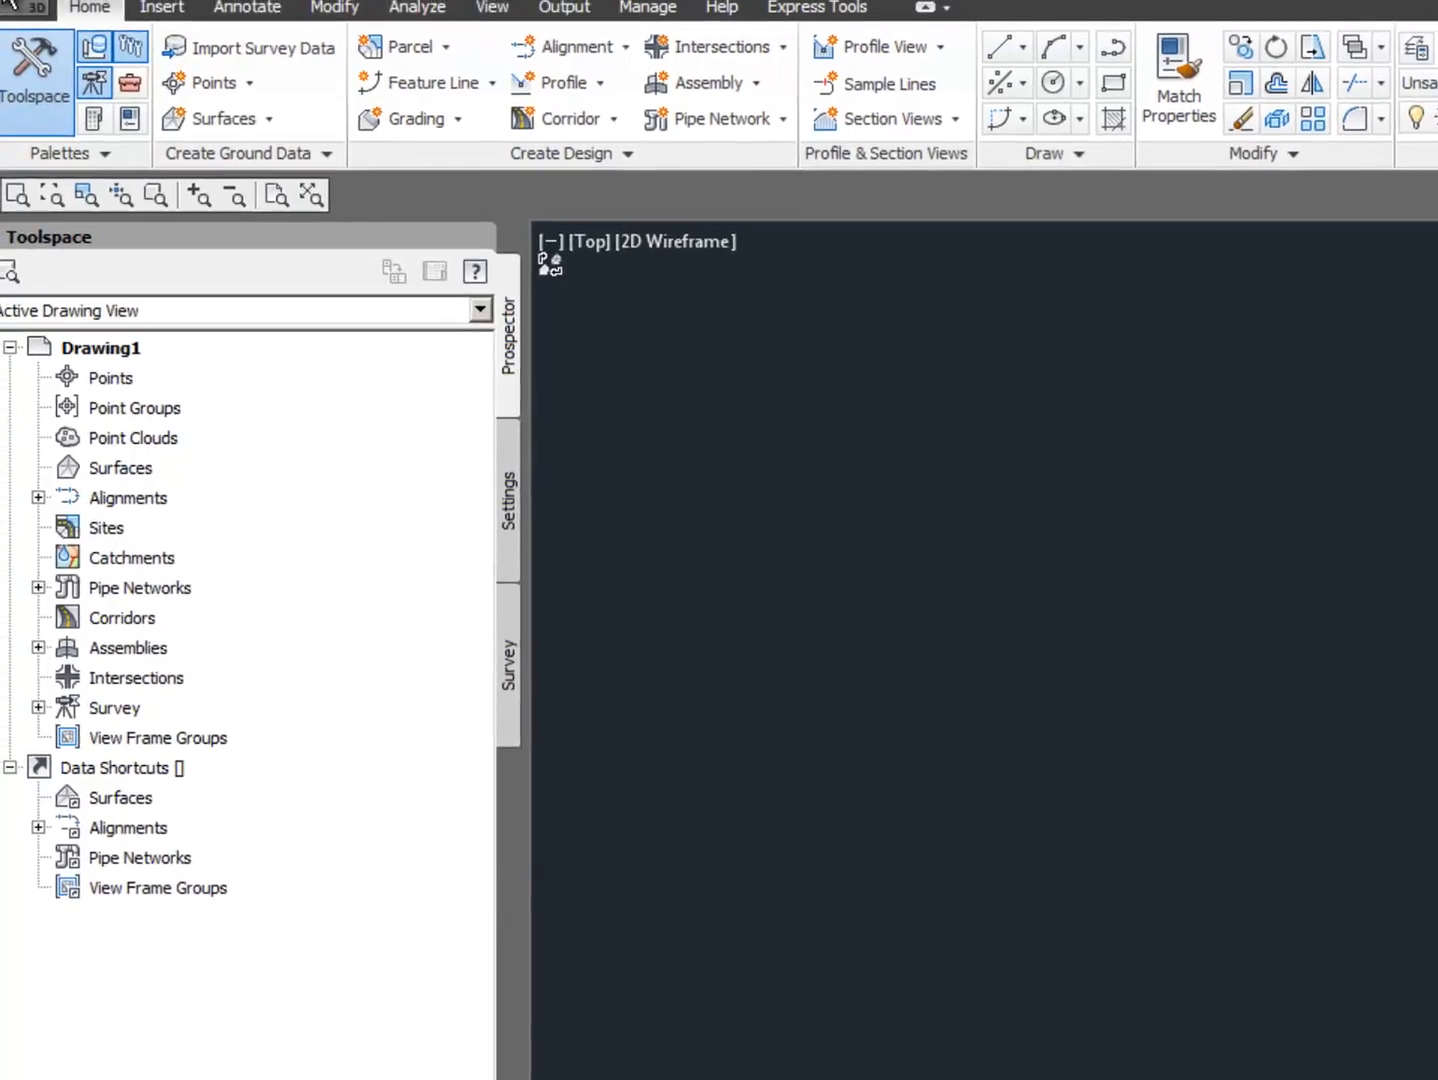
Step: Create a new drawing from the _autocad civil 3d (imperial) ncs.dwt template
left_click(10, 0)
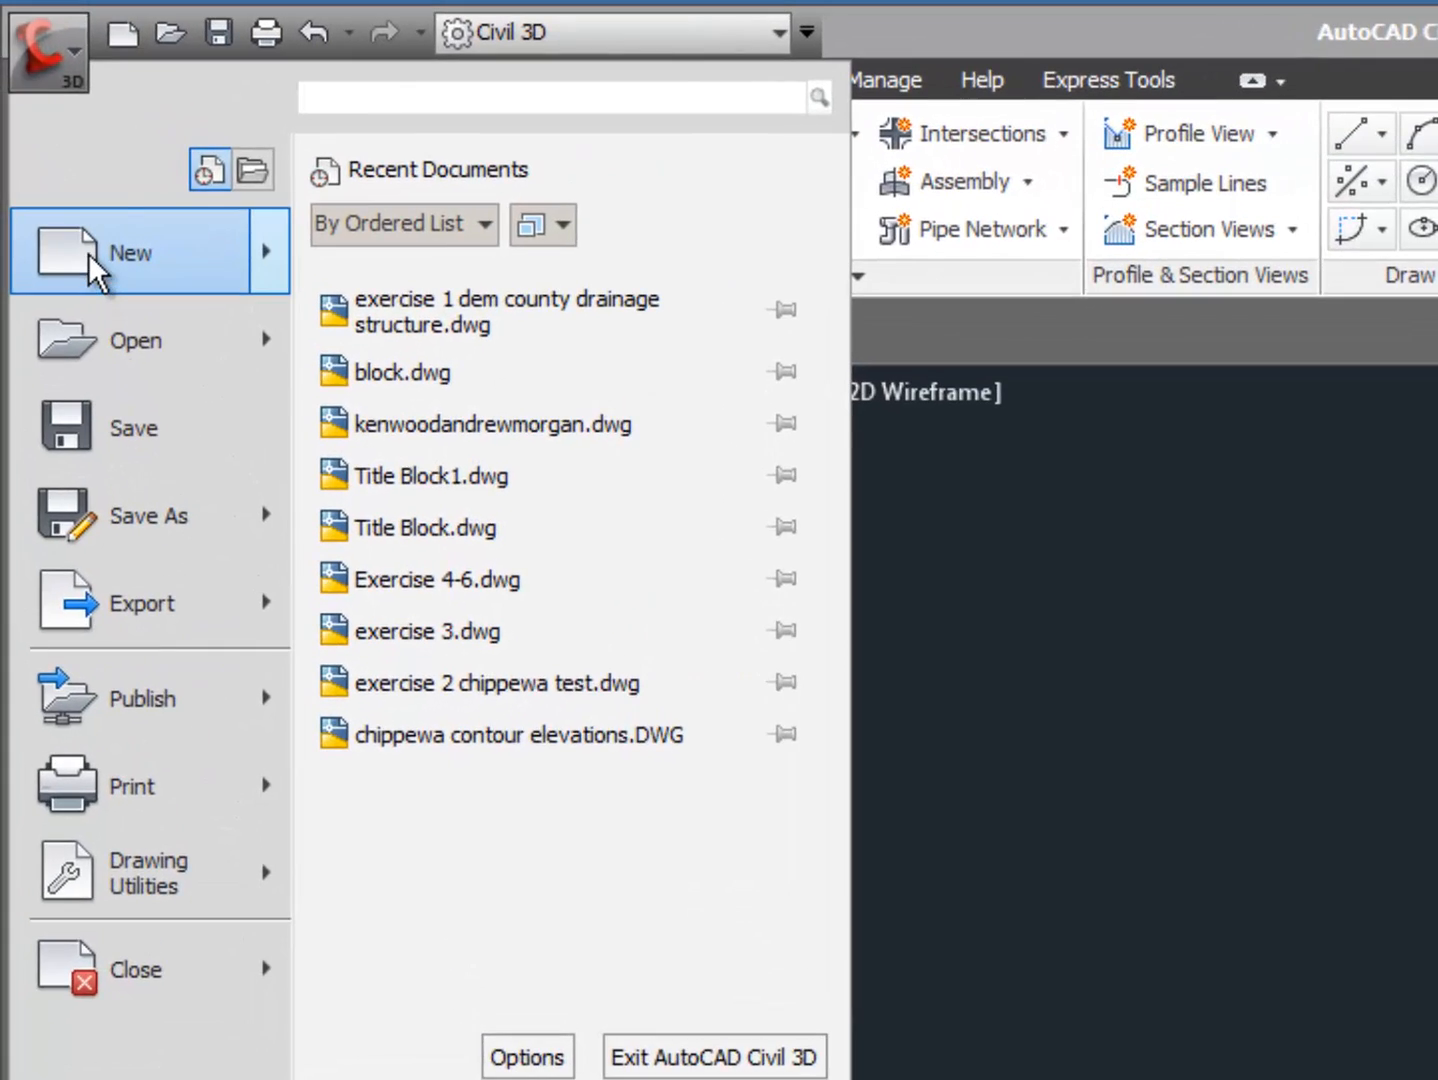
left_click(90, 259)
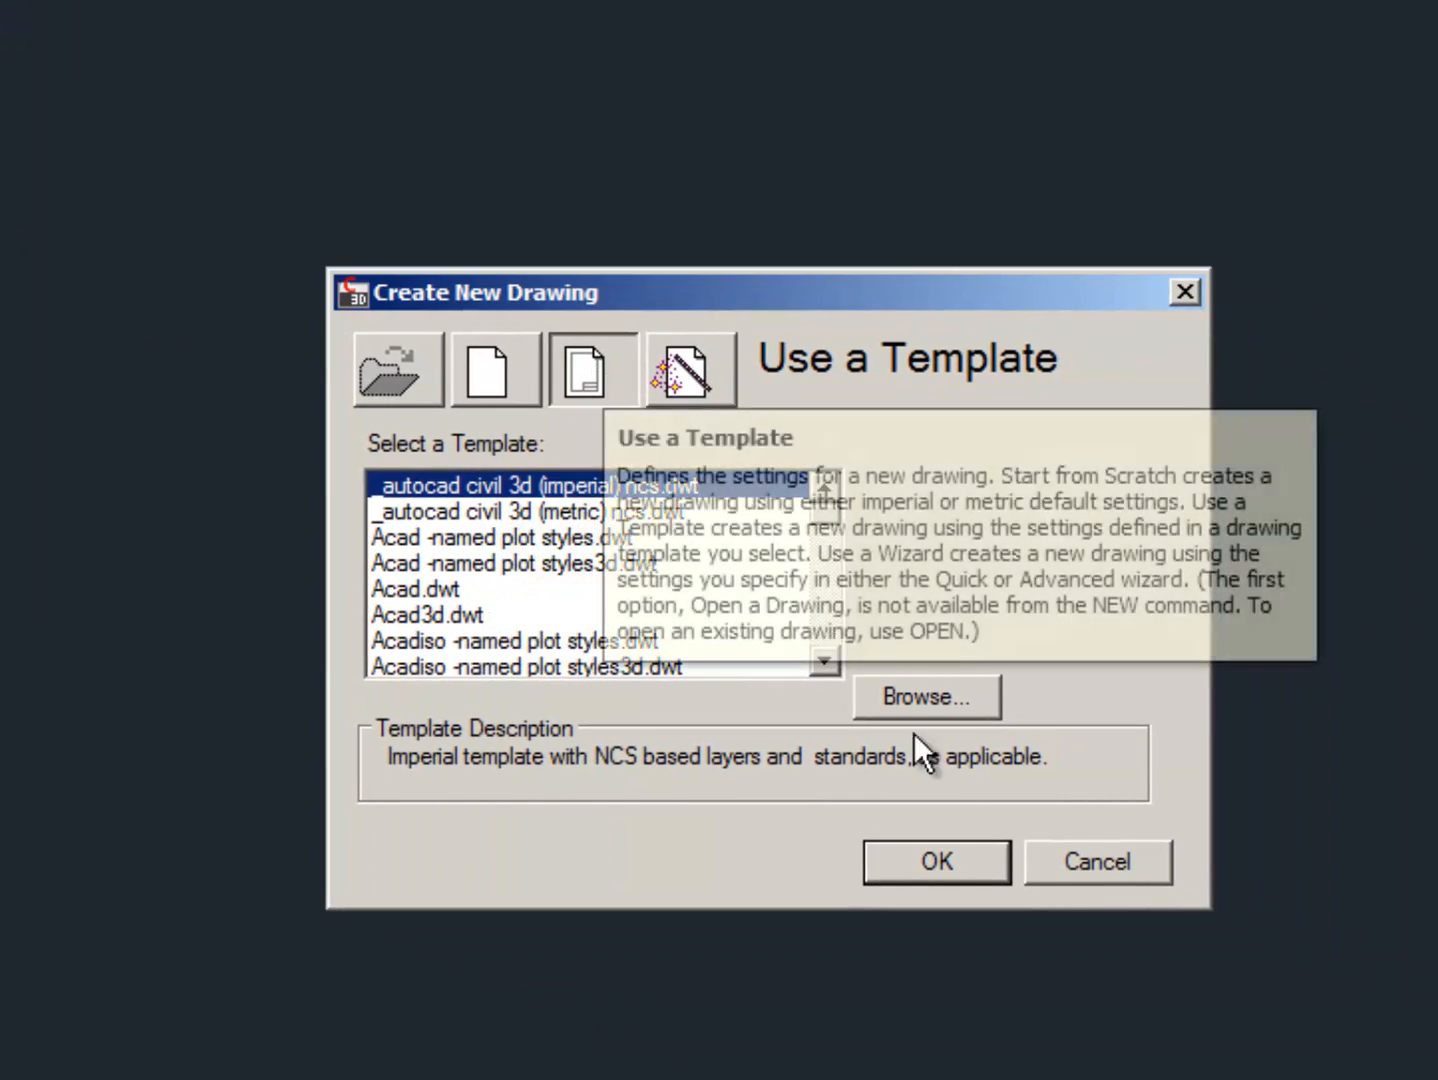
left_click(929, 863)
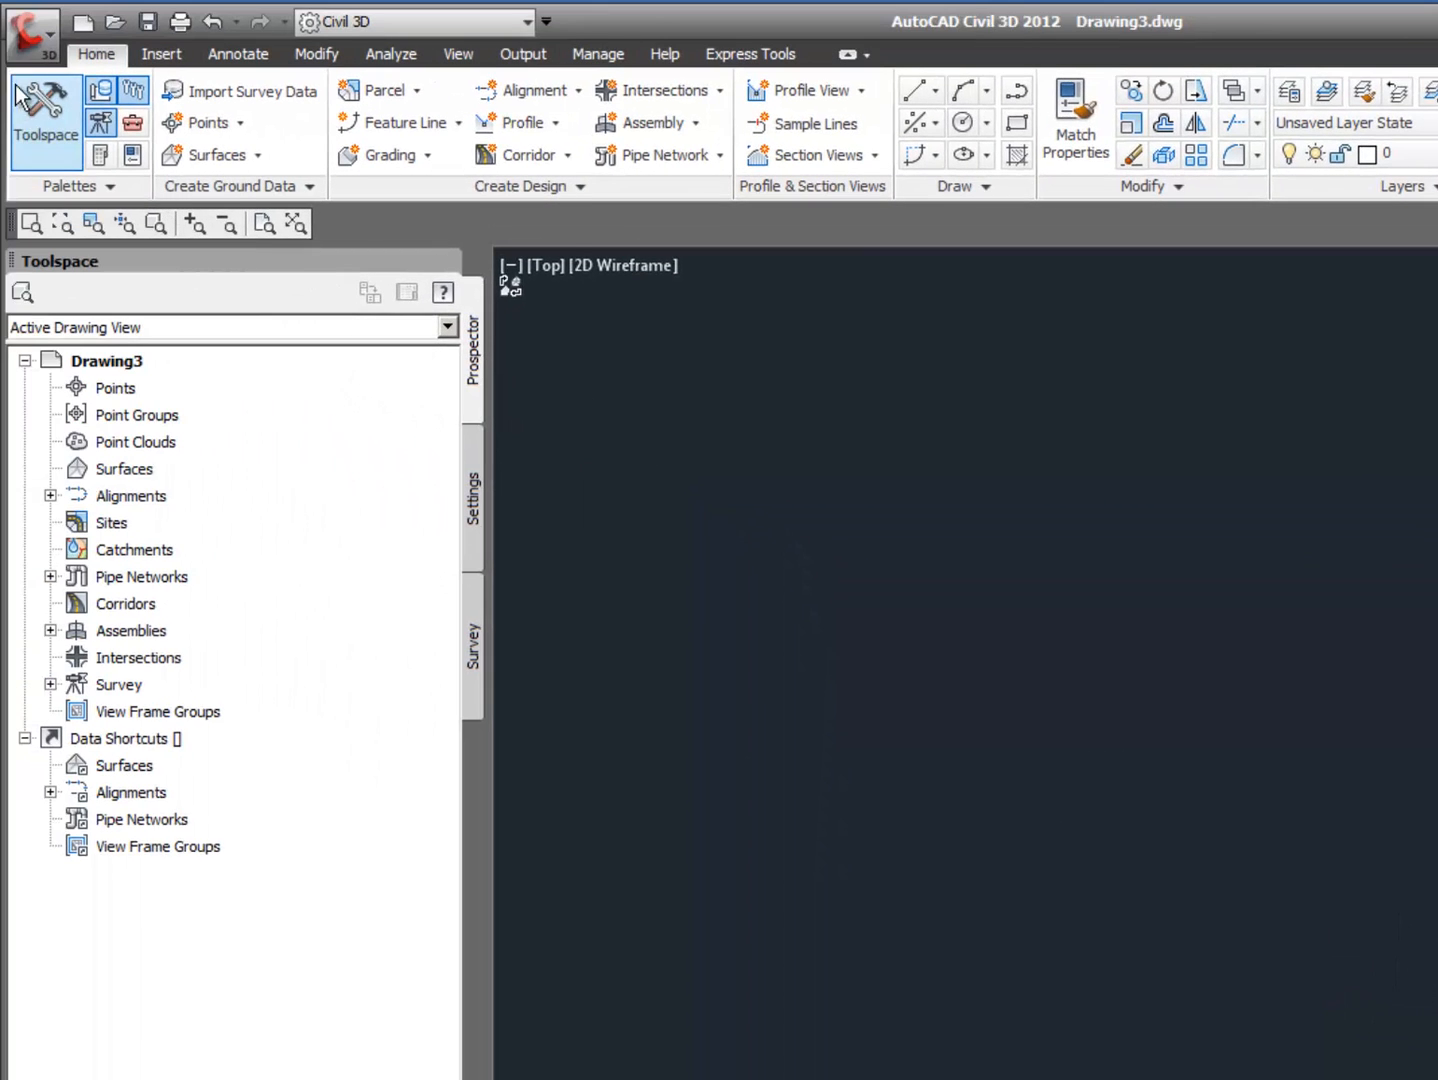
Step: Save the drawing in My Documents under the name "exercise 1 dem county drainage structure"
left_click(38, 44)
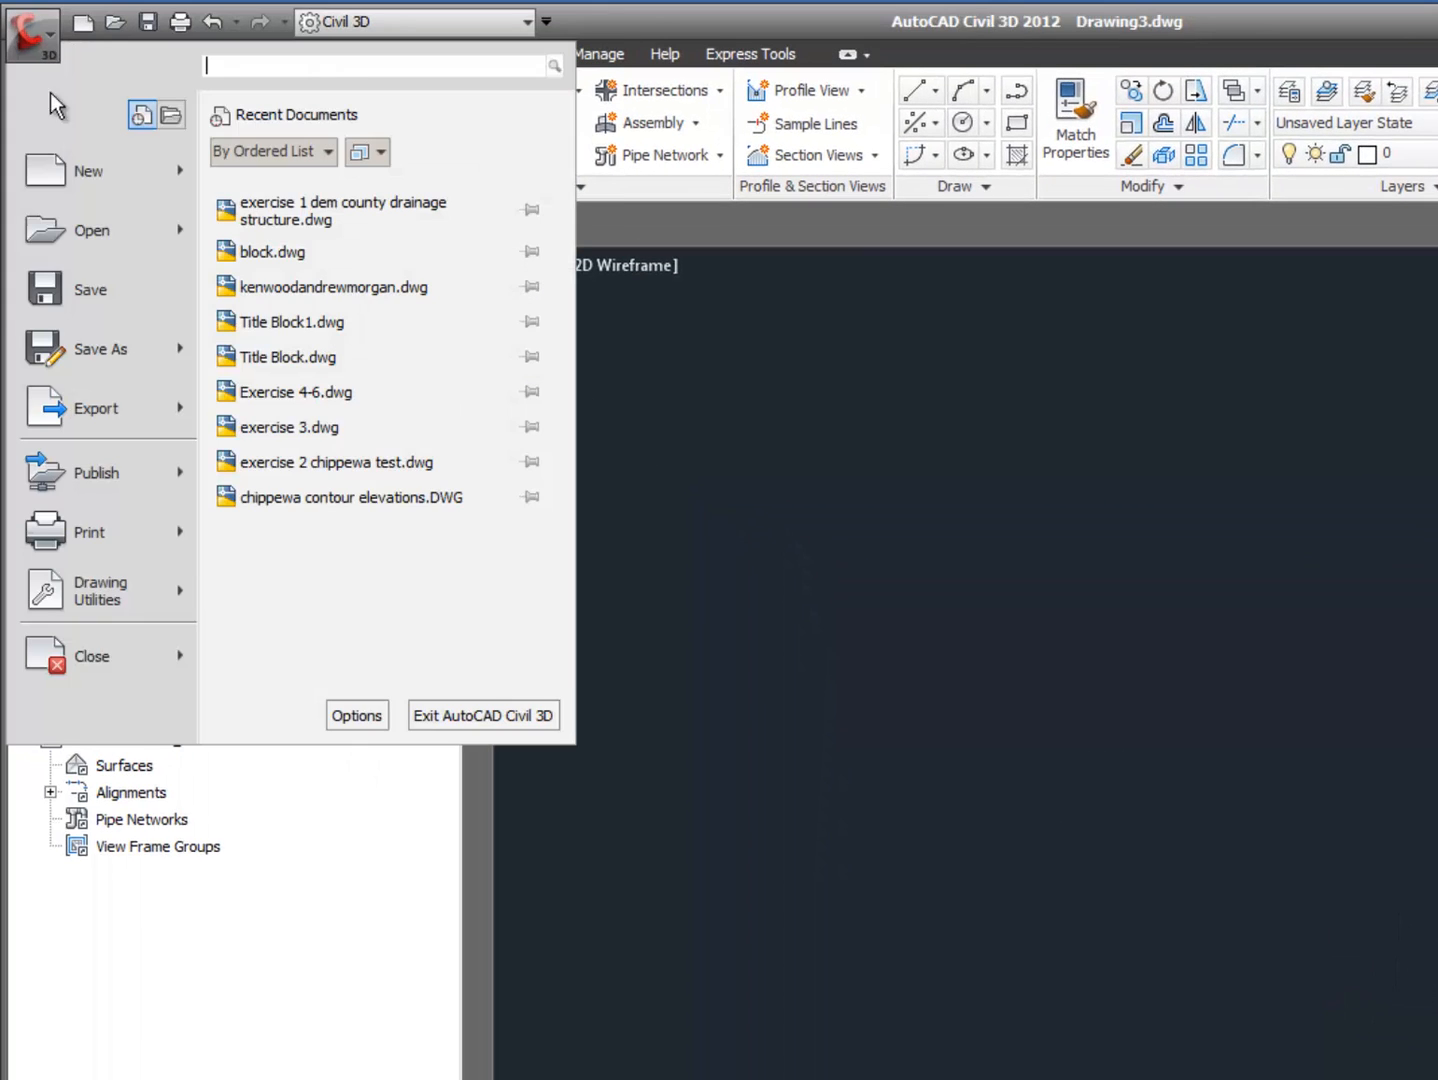
left_click(84, 340)
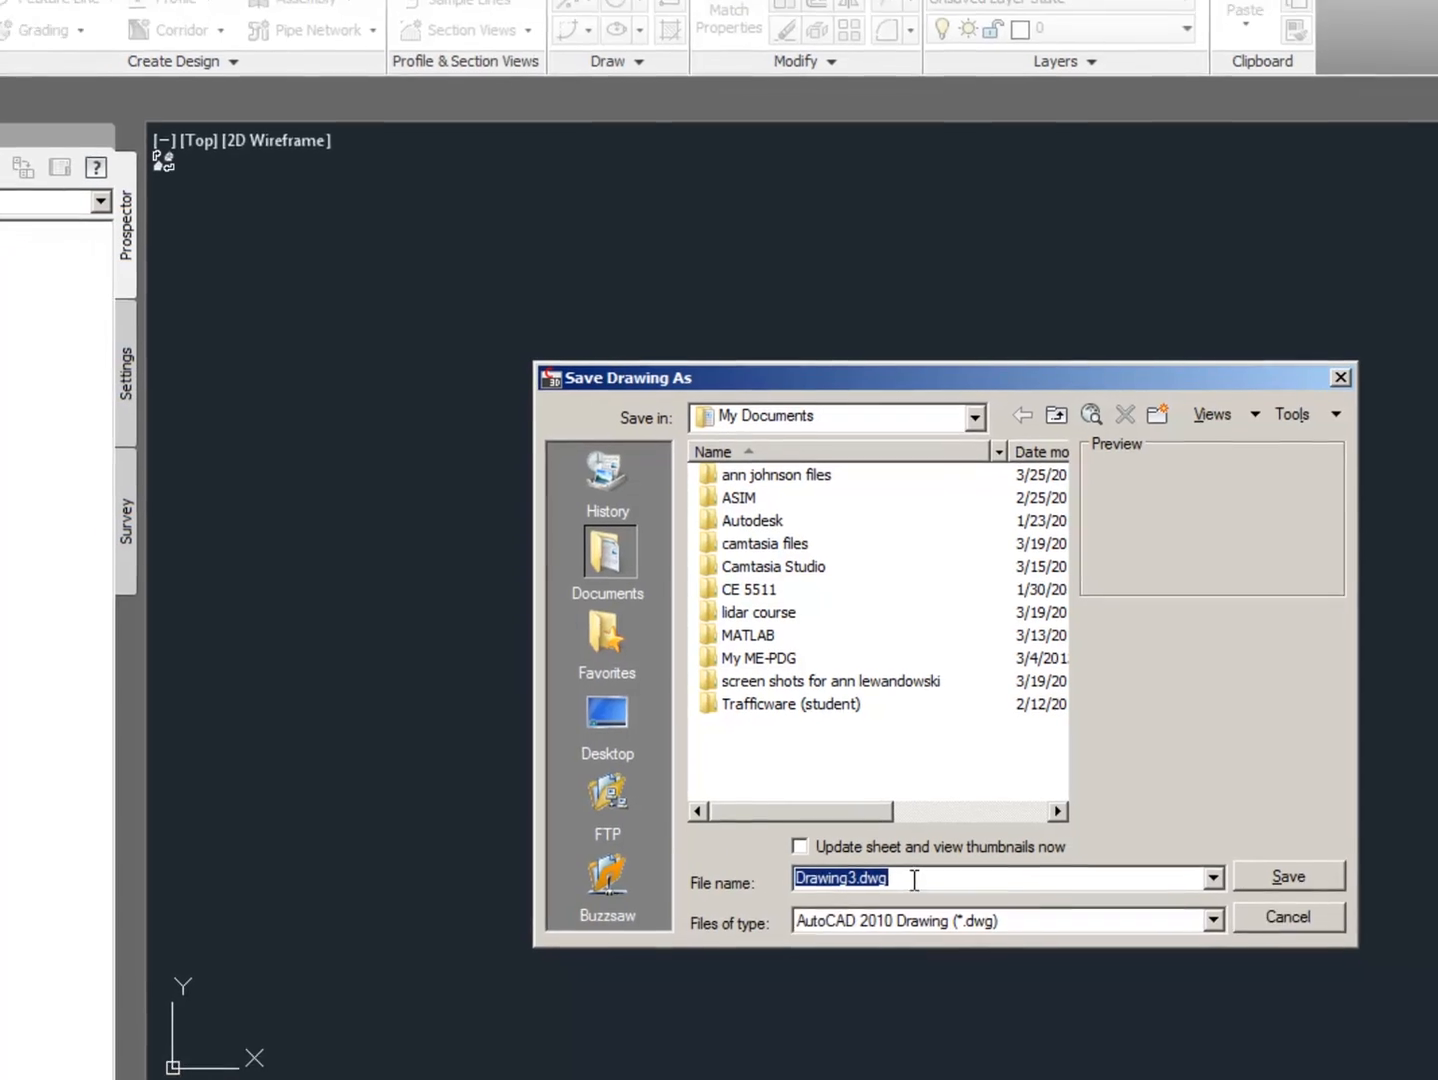
type("exercise")
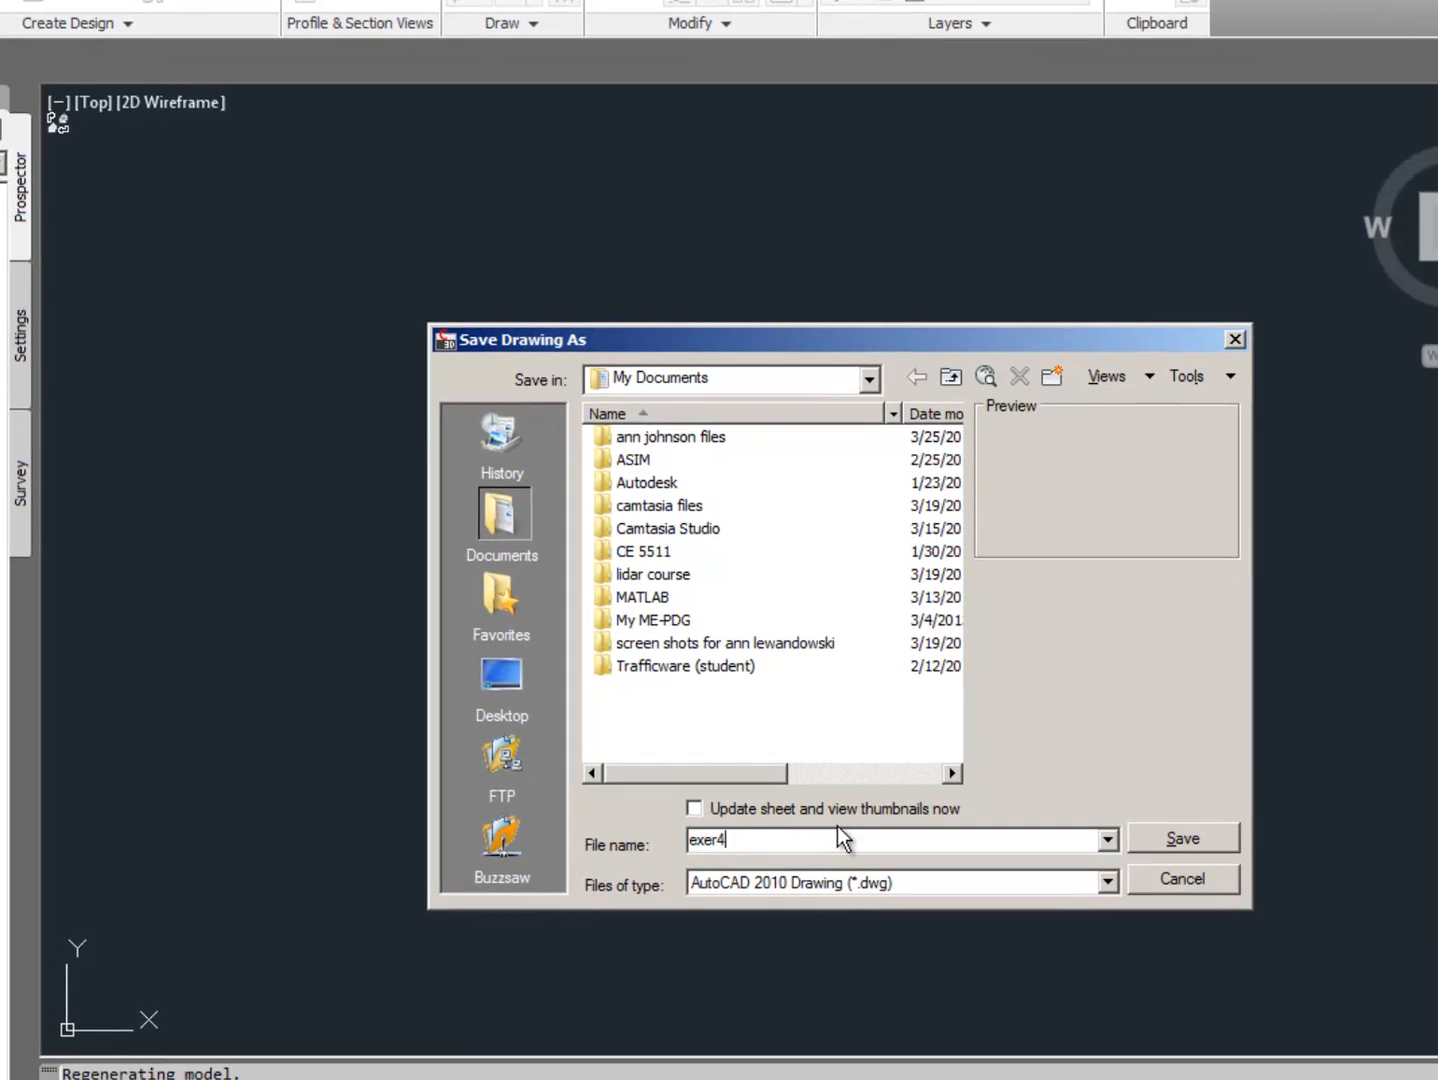
key("BackSpace")
key("BackSpace")
key("BackSpace")
key("BackSpace")
type("cise 1 dem county drainage structure")
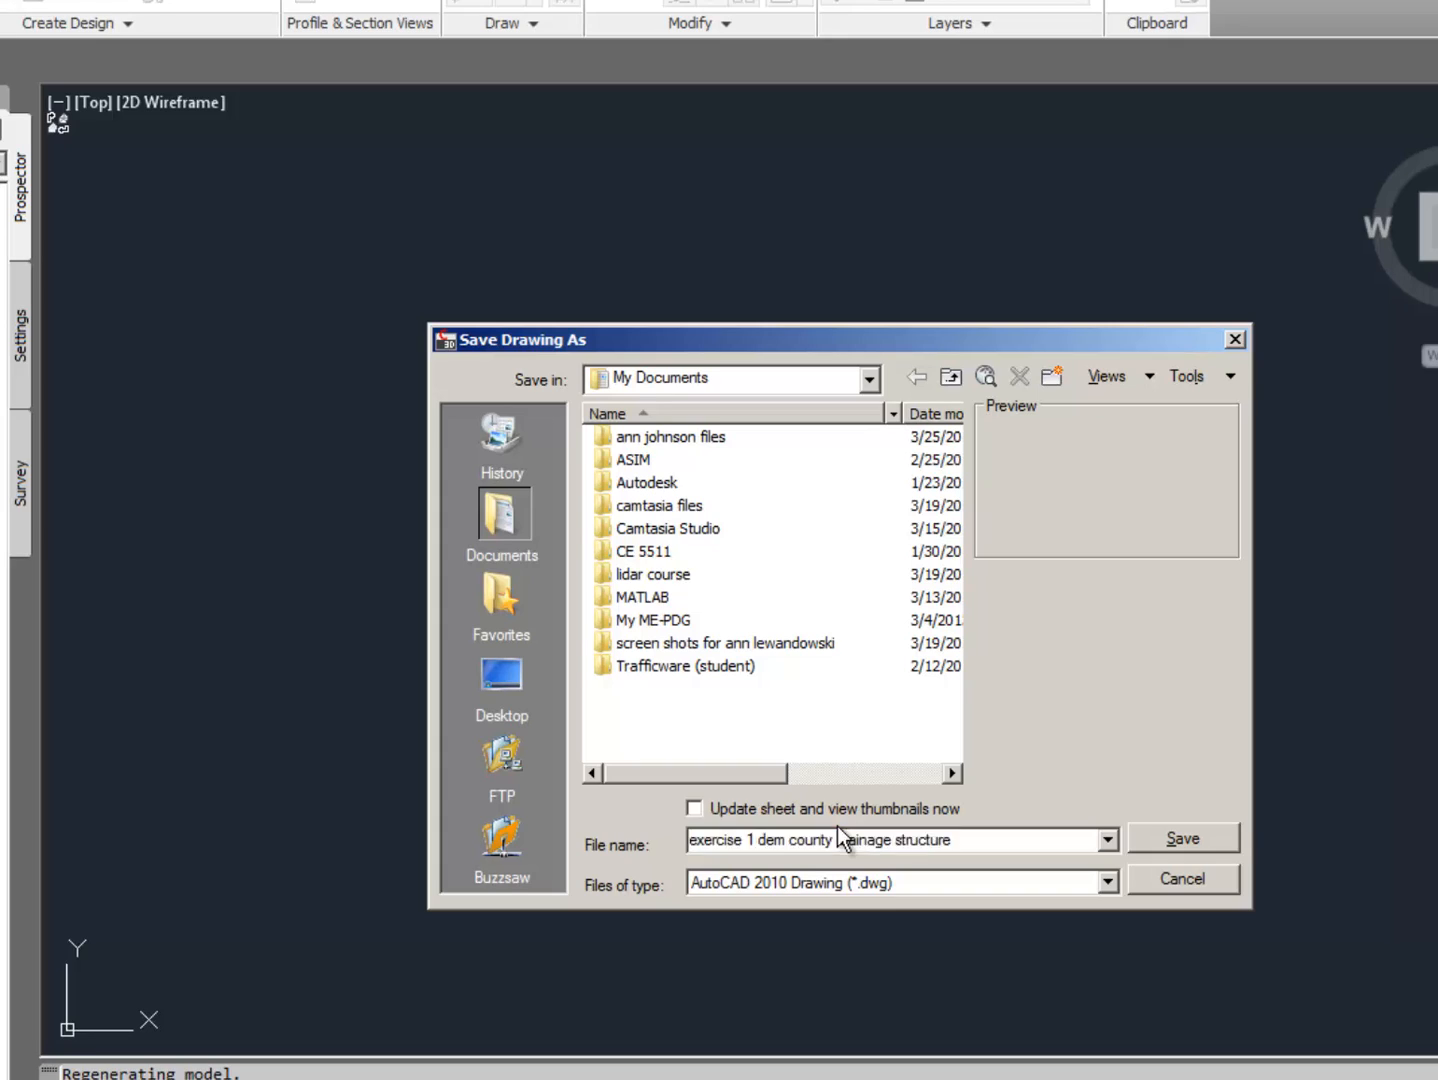
key("Return")
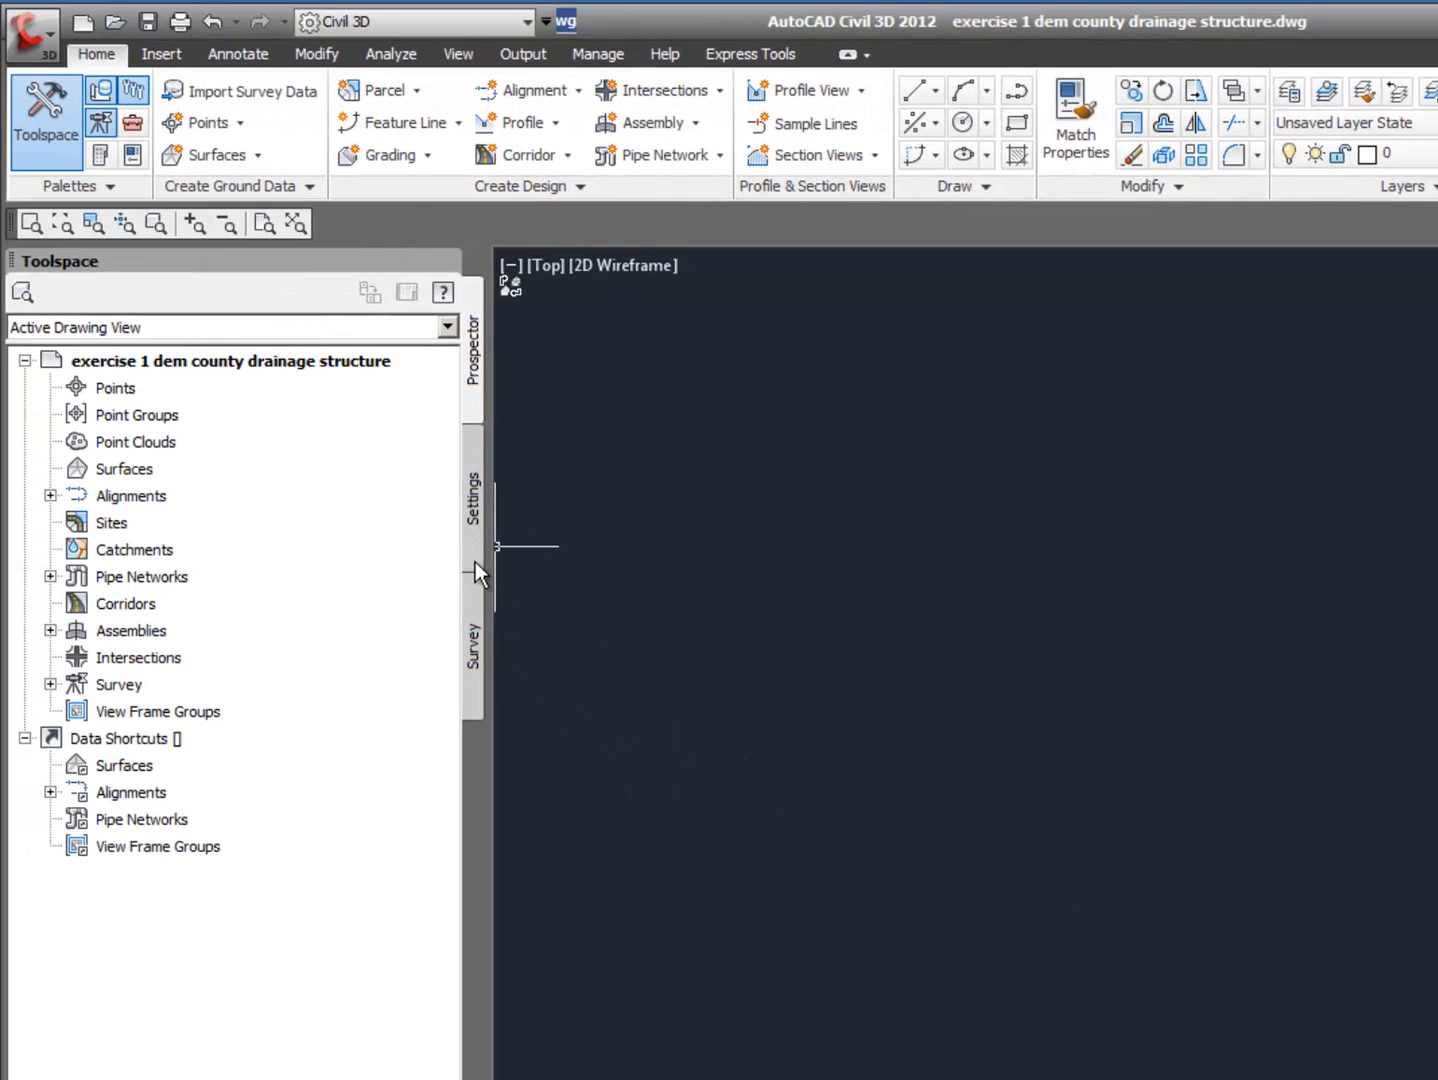
Step: In the drawing settings of exercise 1 dem county drainage structure, set the zone category to UTM, NAD83 Datum
left_click(473, 510)
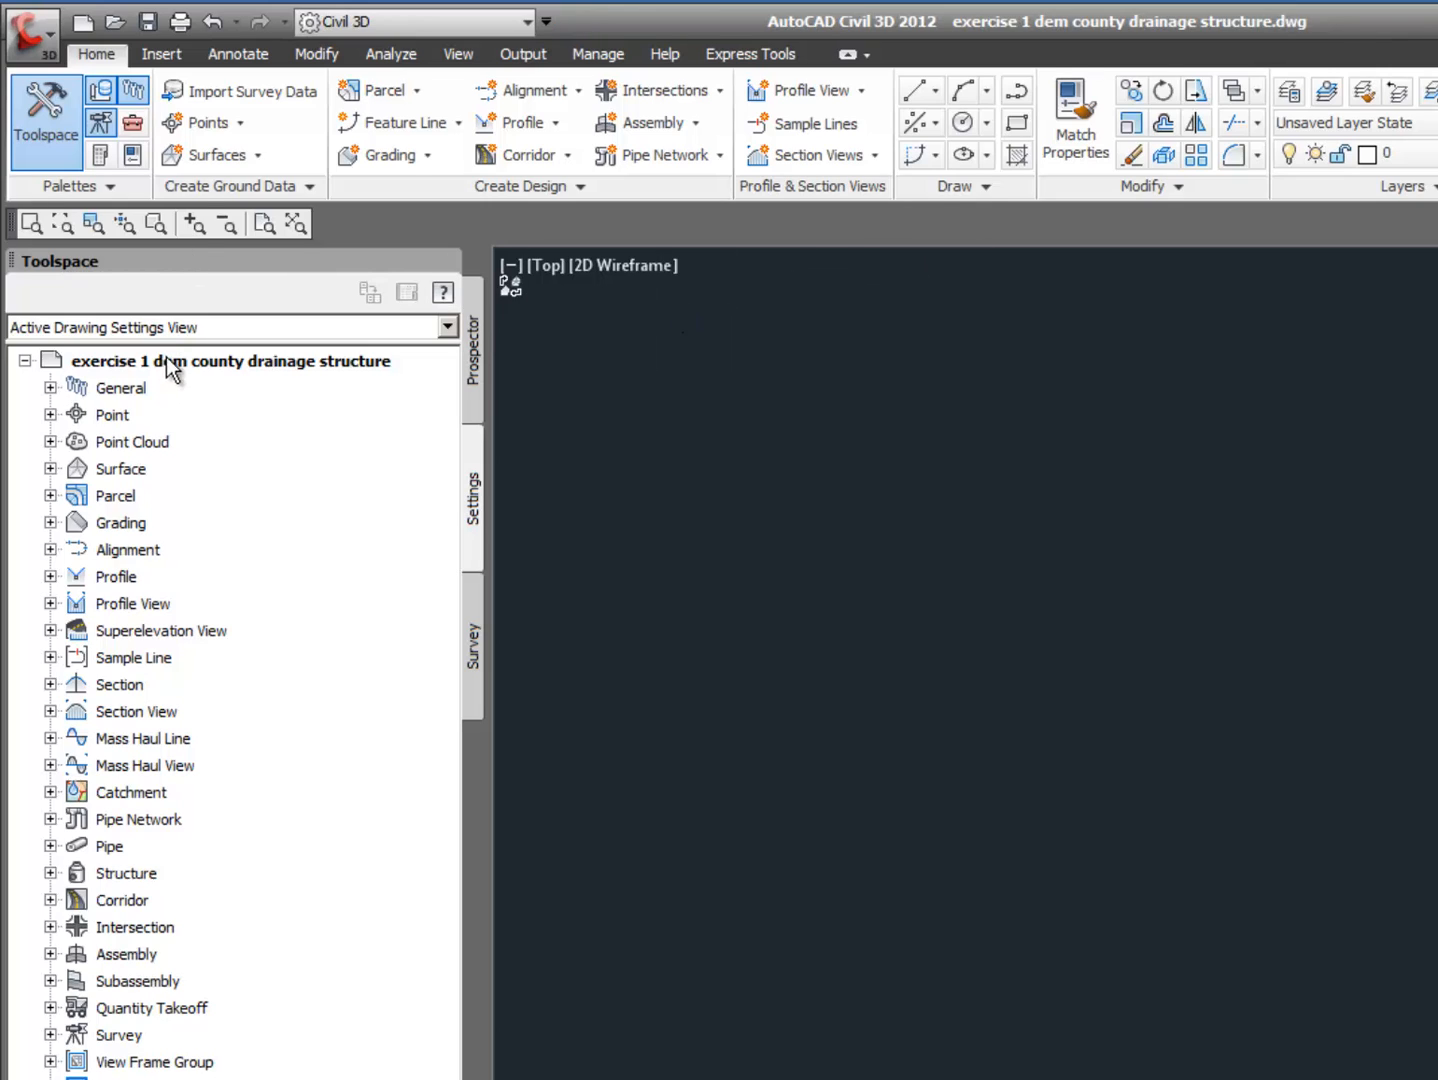
left_click(205, 359)
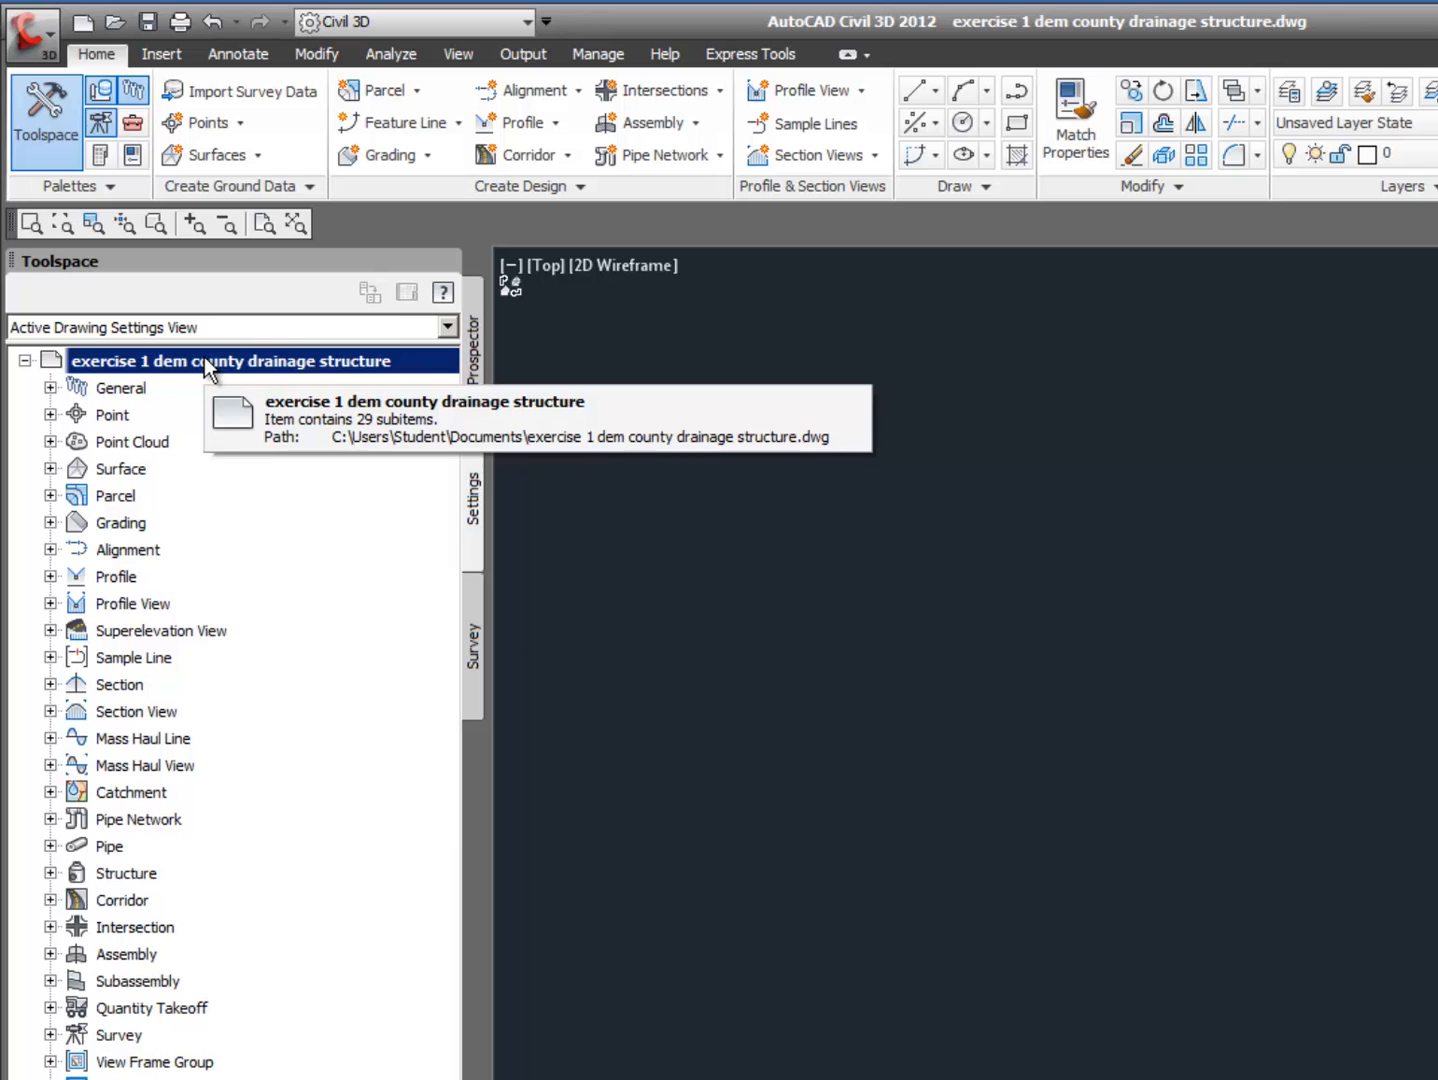
right_click(205, 357)
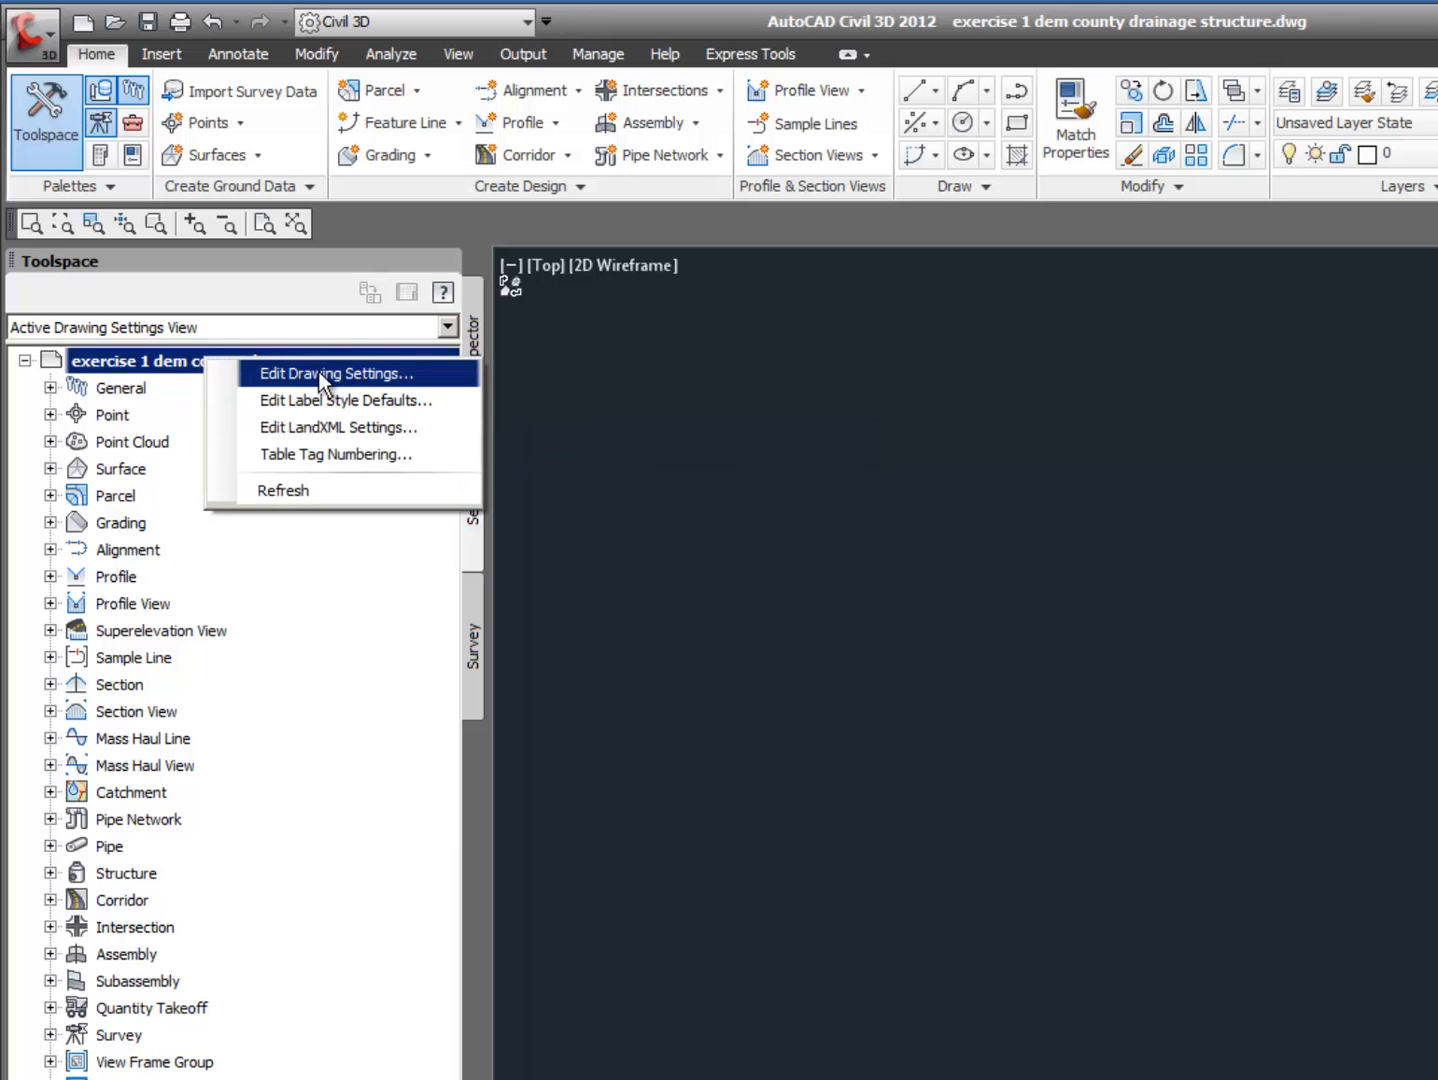
left_click(348, 373)
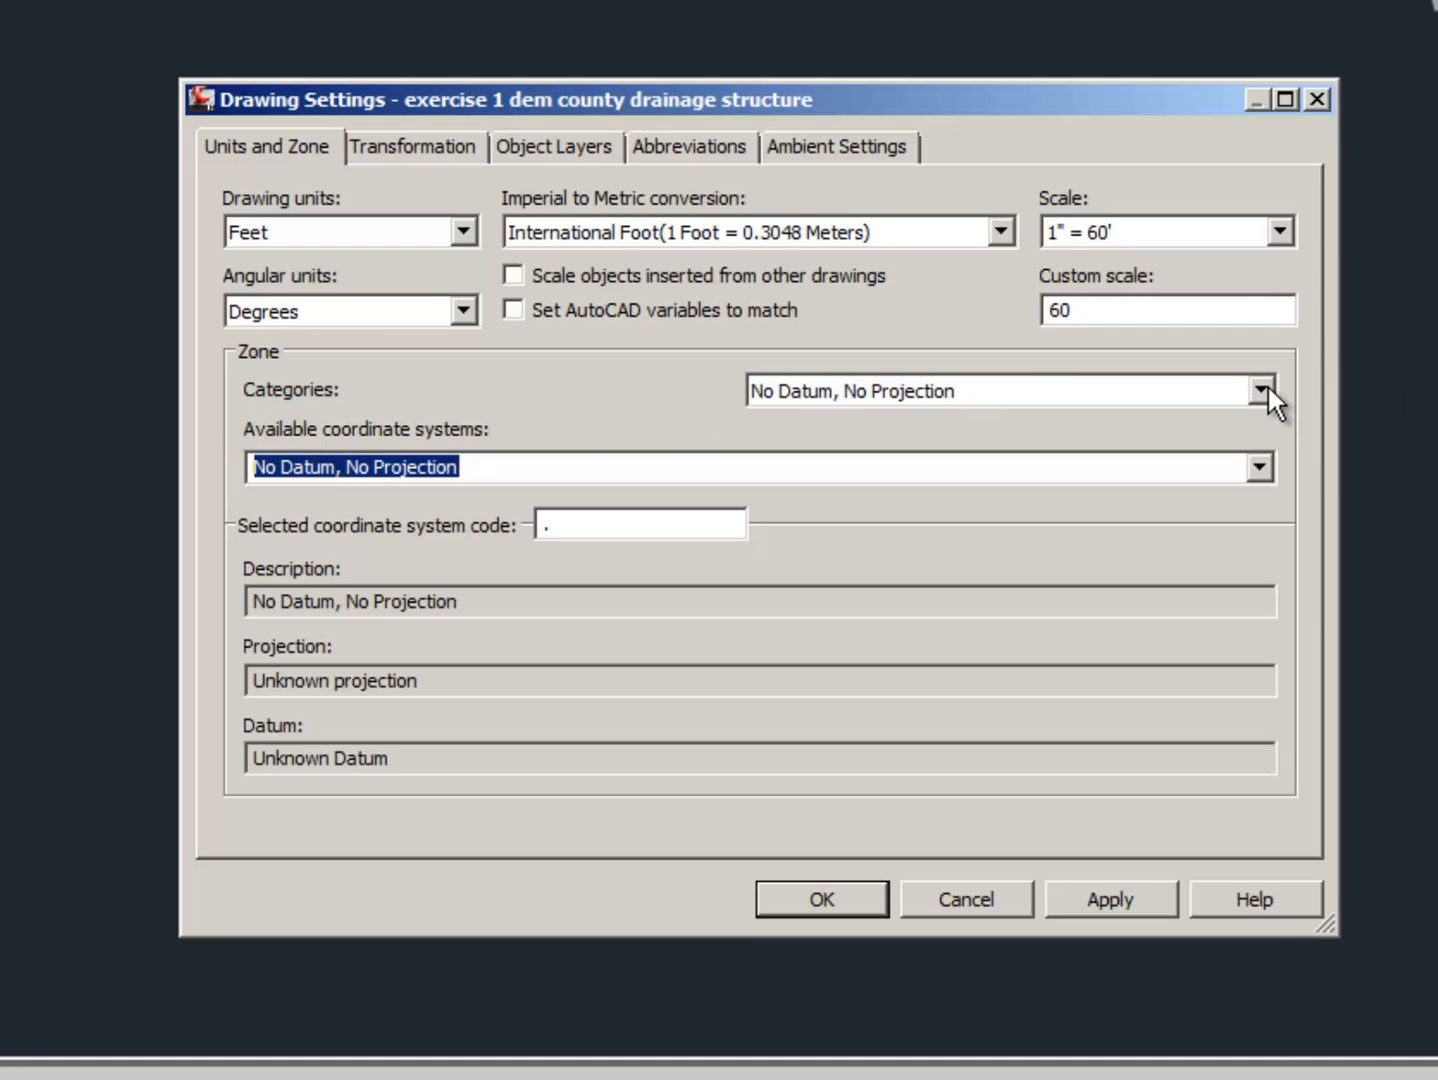
left_click(1264, 393)
left_click_drag(1270, 462, 1267, 1033)
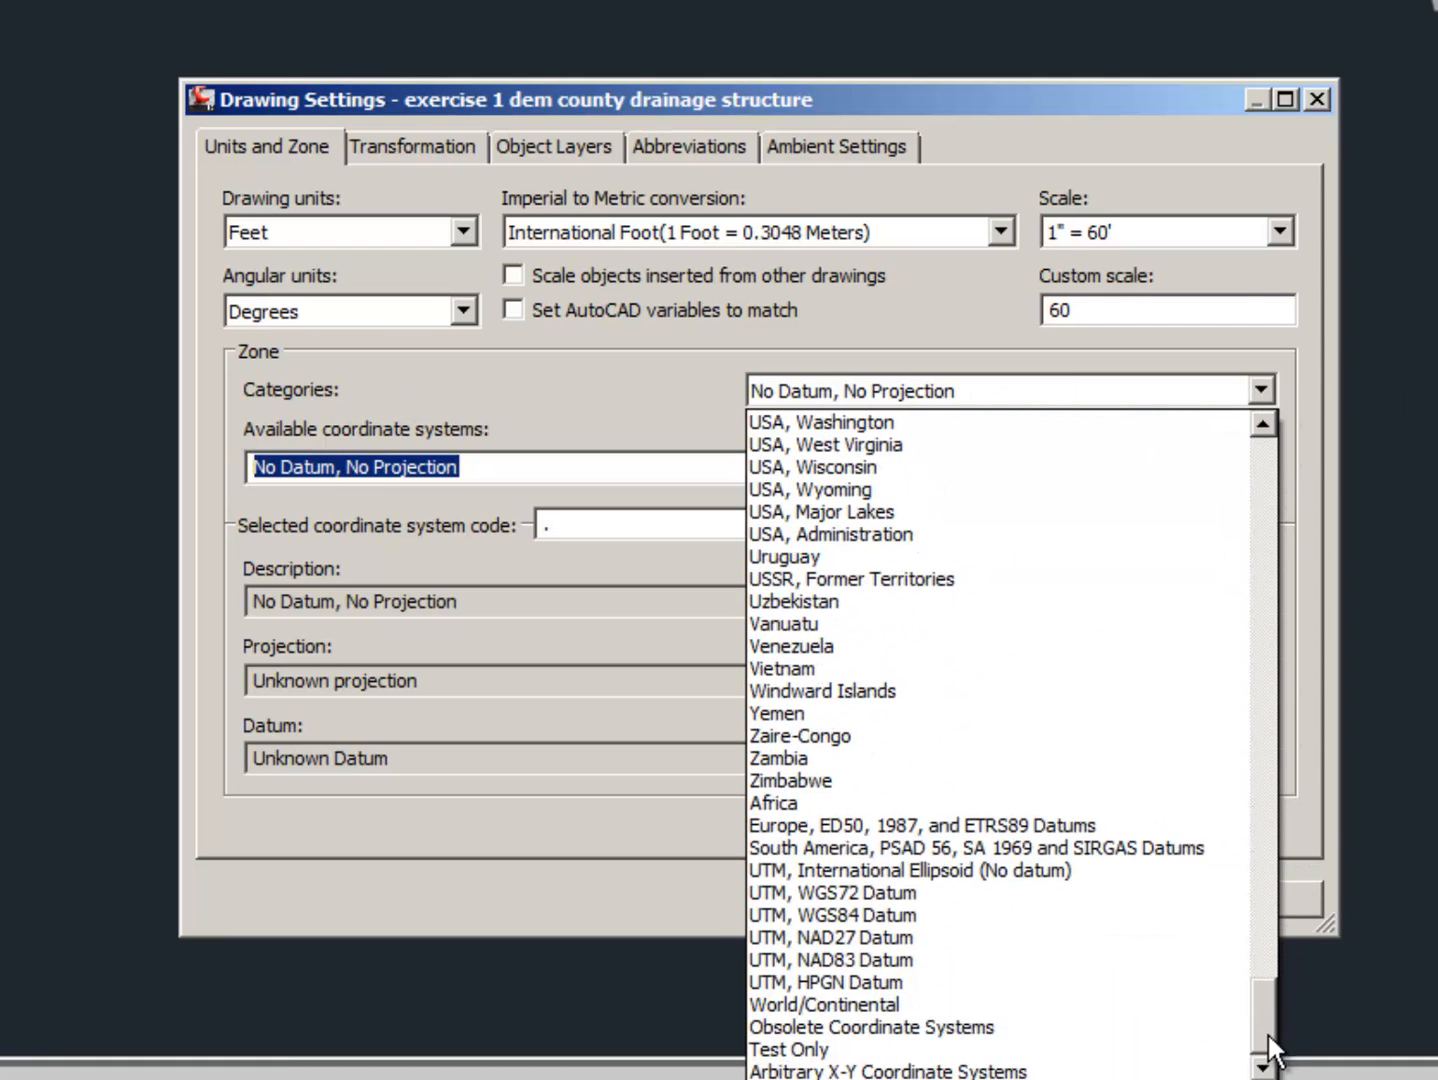
left_click(920, 958)
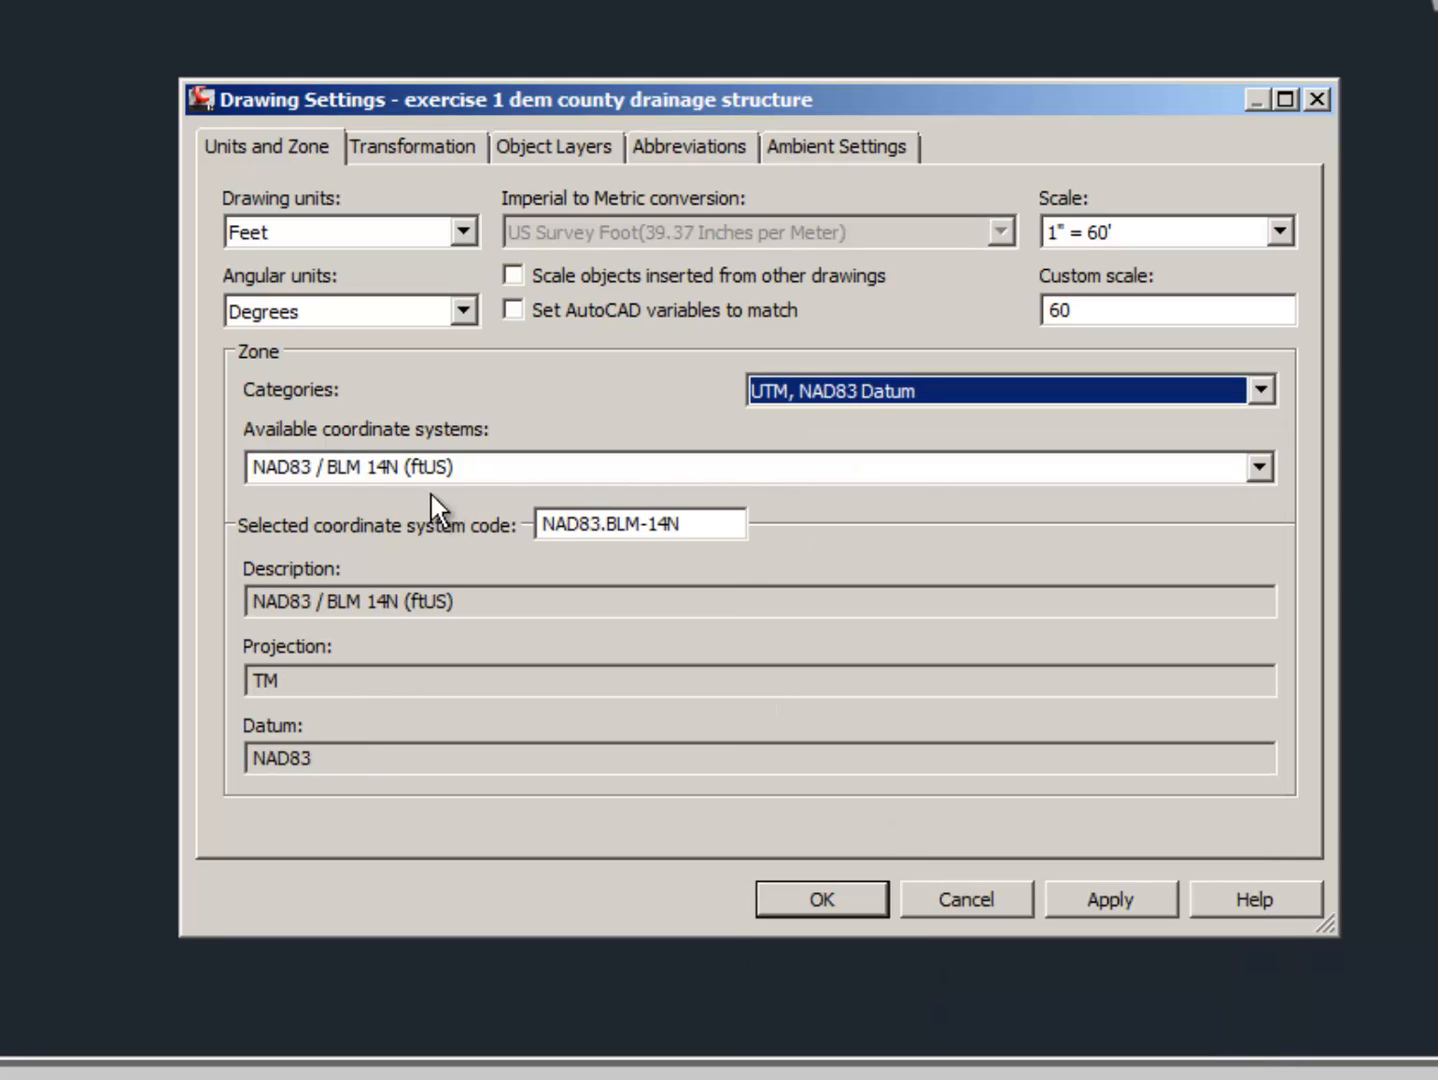
Step: Assign the coordinate system UTM with NAD83 datum, Zone 15, US Foot; Central Meridian 93d W and accept the drawing settings
left_click(1258, 467)
left_click_drag(1267, 545, 1208, 981)
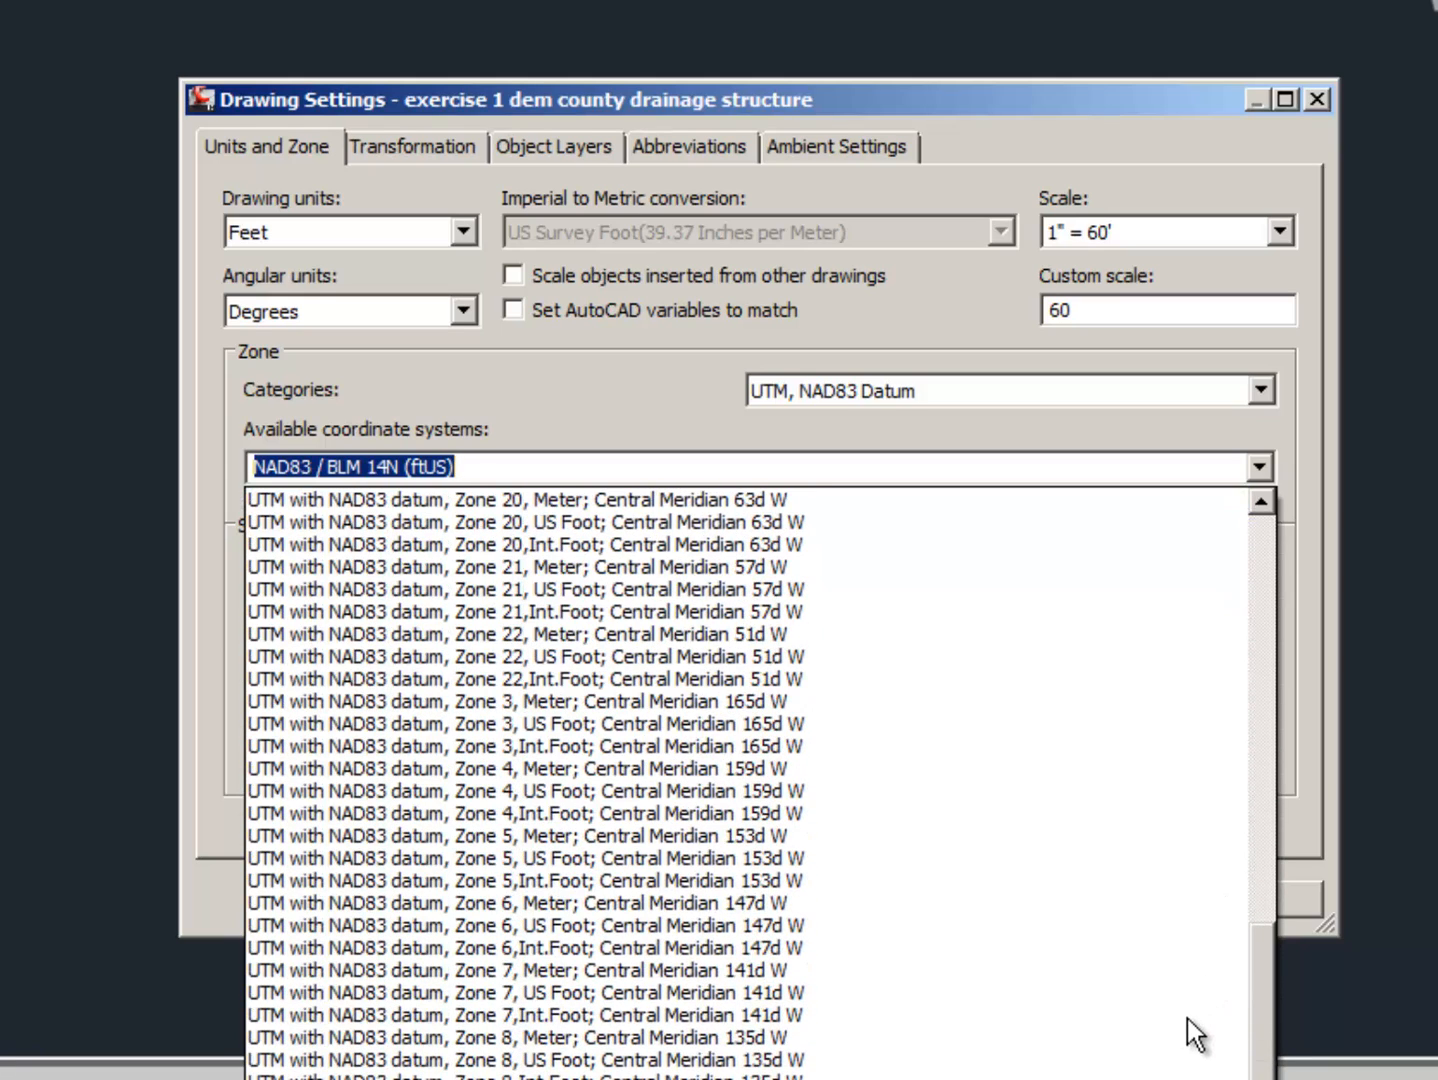
left_click_drag(1258, 1072, 1270, 812)
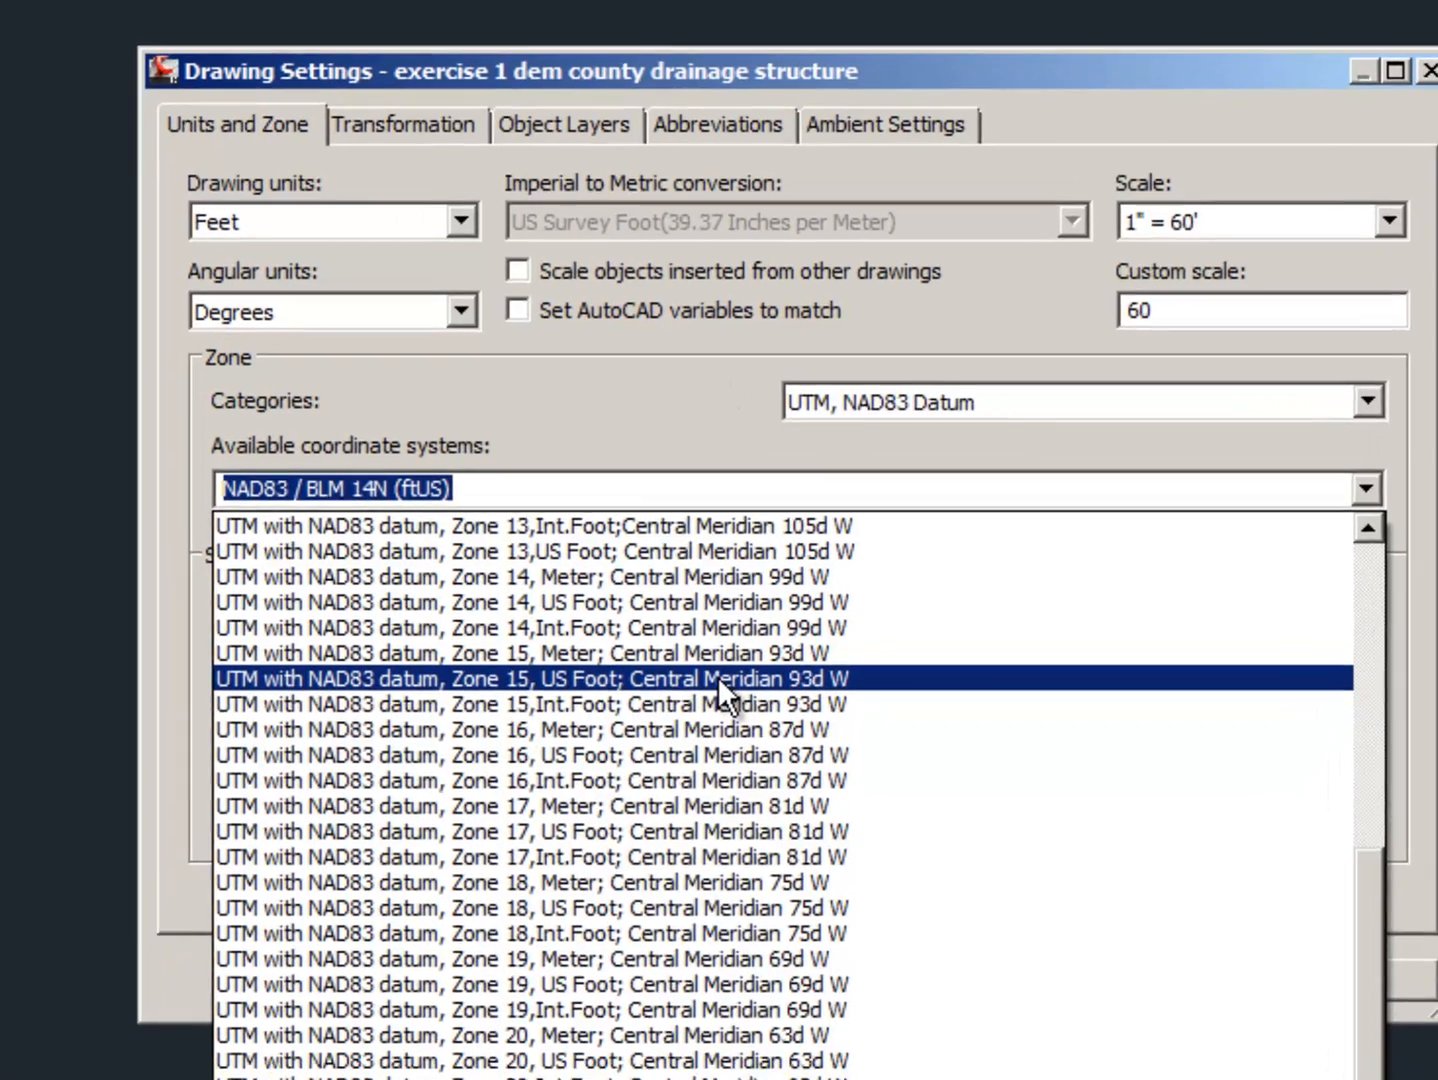
left_click(688, 633)
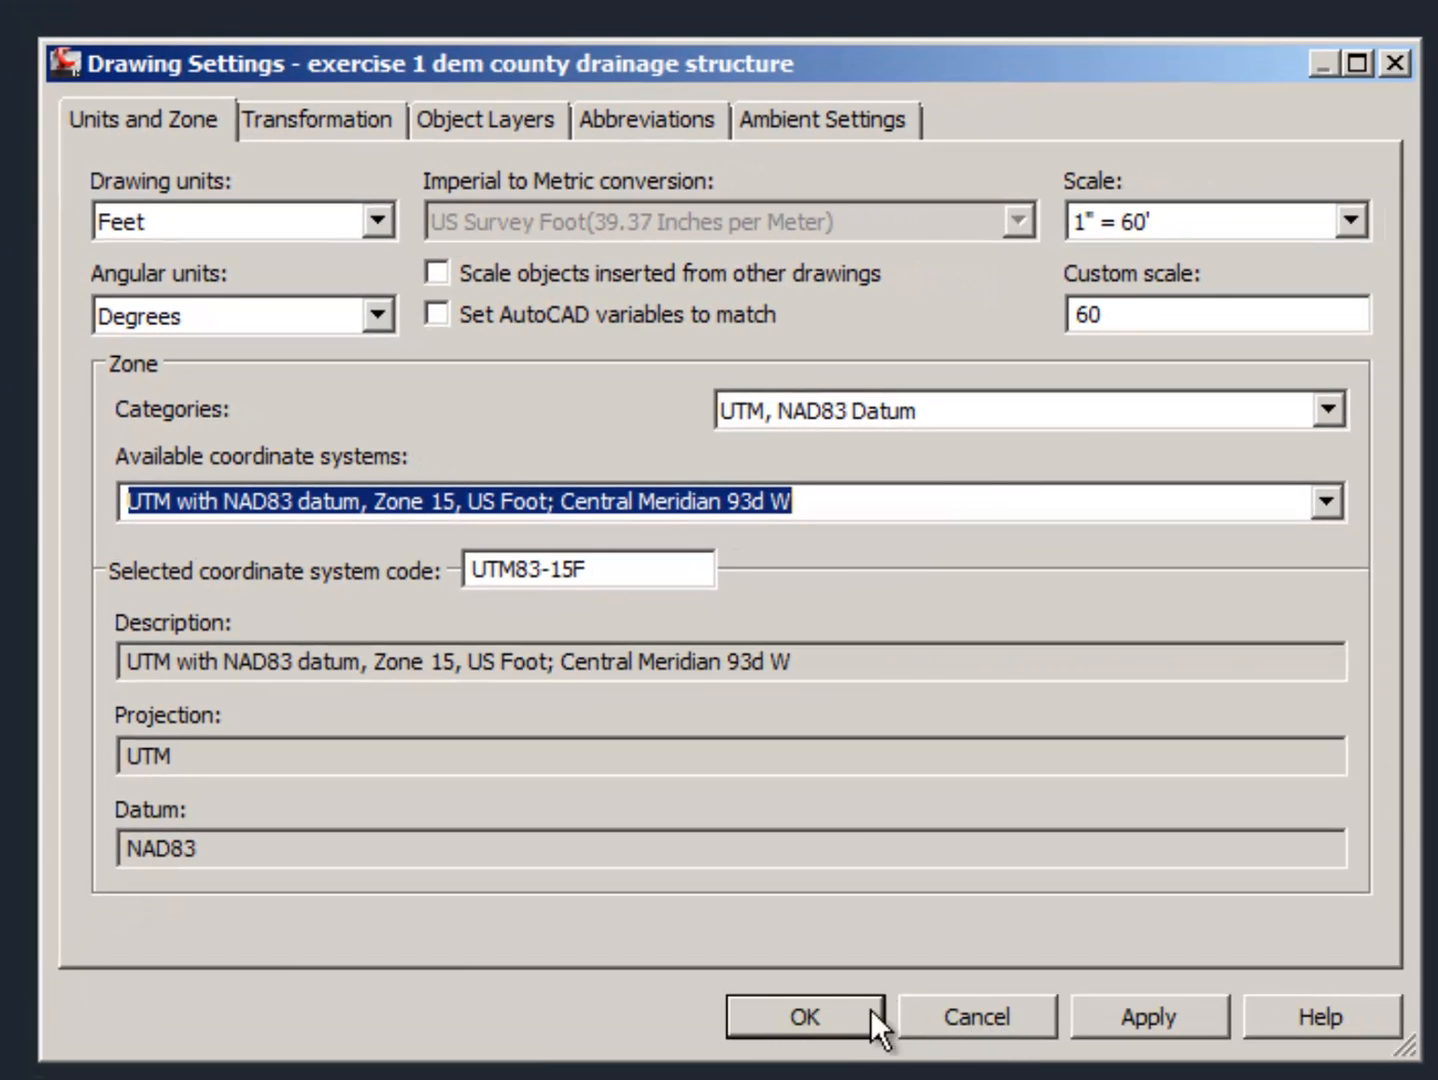
left_click(817, 1020)
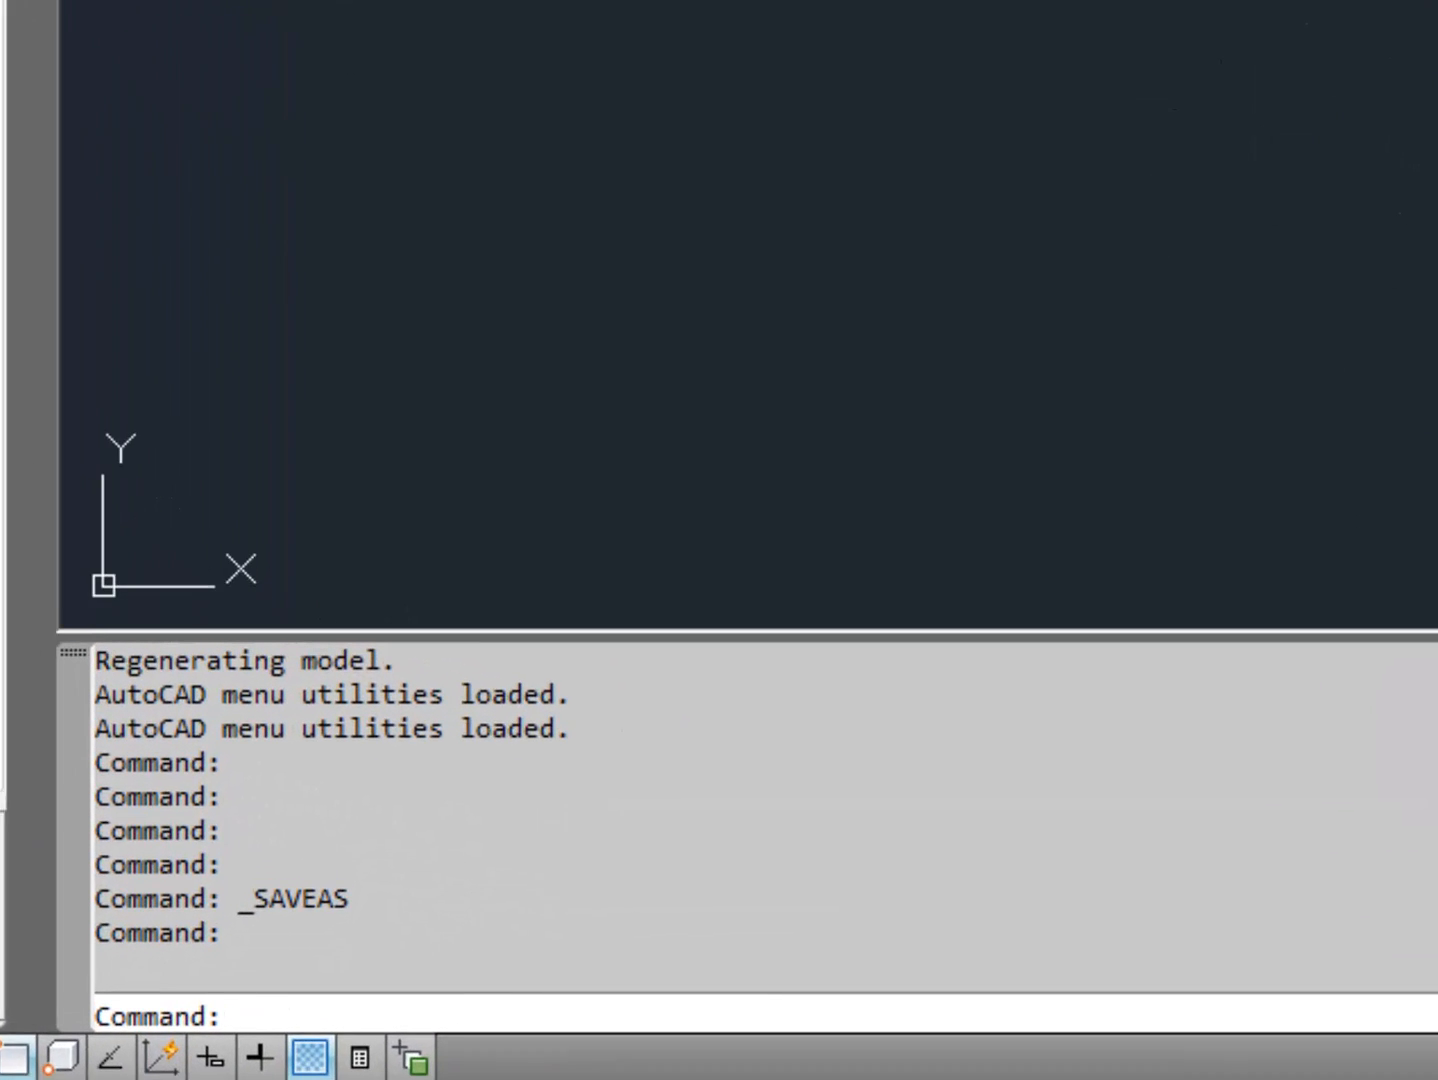
Step: Use MAPCONNECT to connect Raster_1 to the exercise 1 folder in lidar engineering course files and try to add its SID image to the map
type("mapconnect")
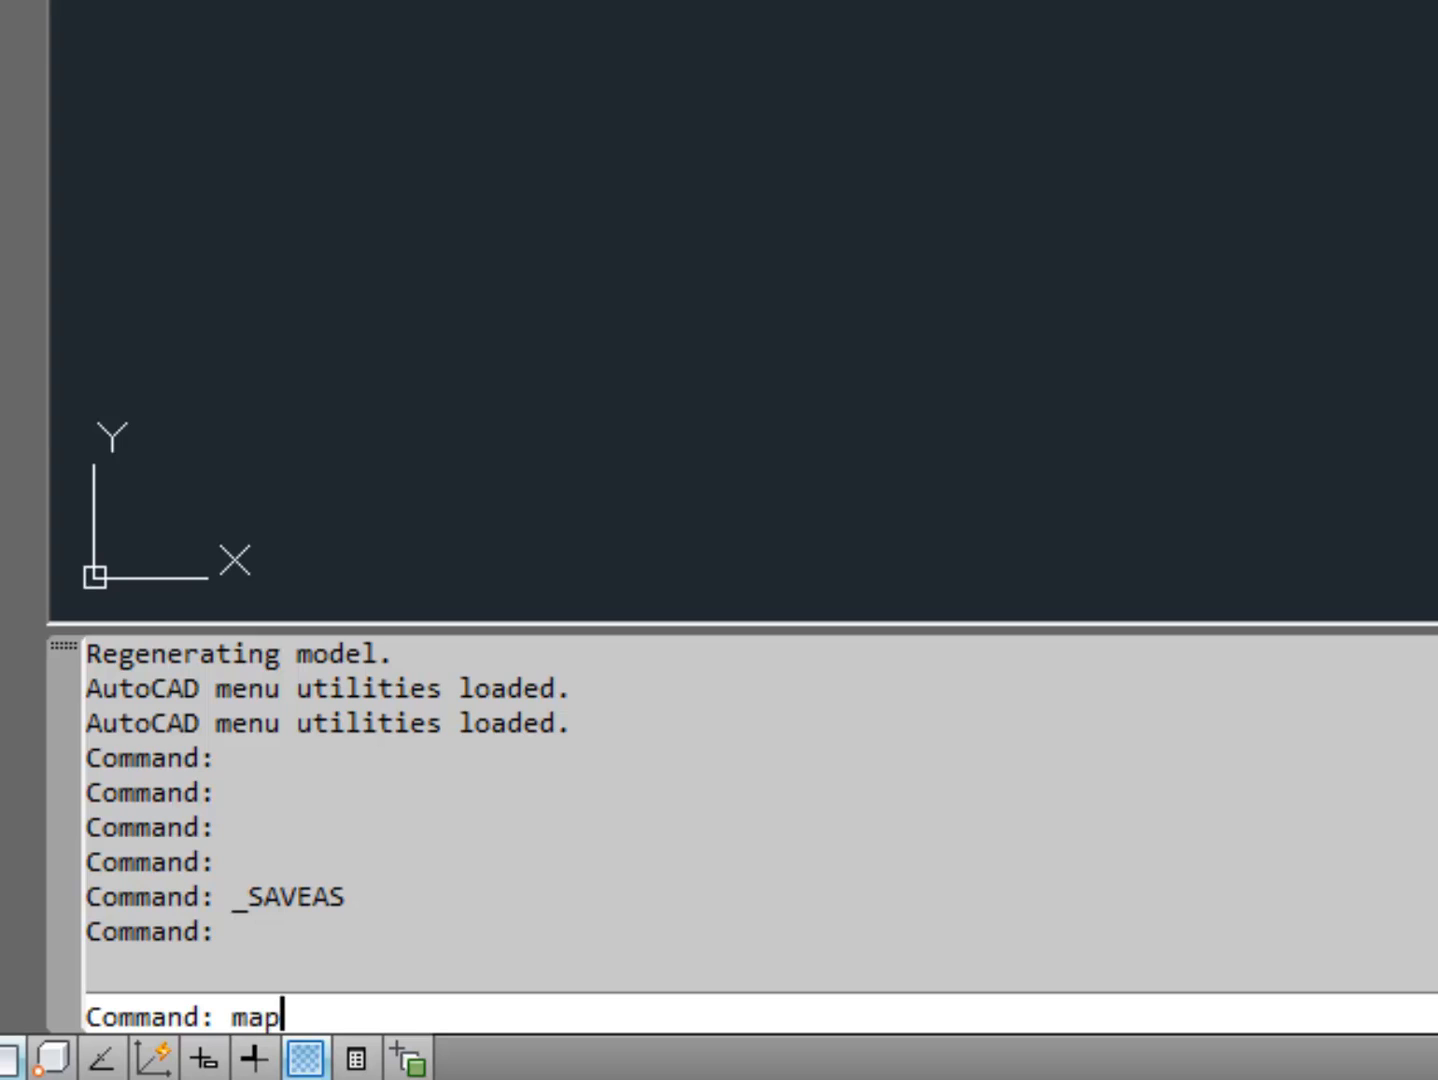
key("Return")
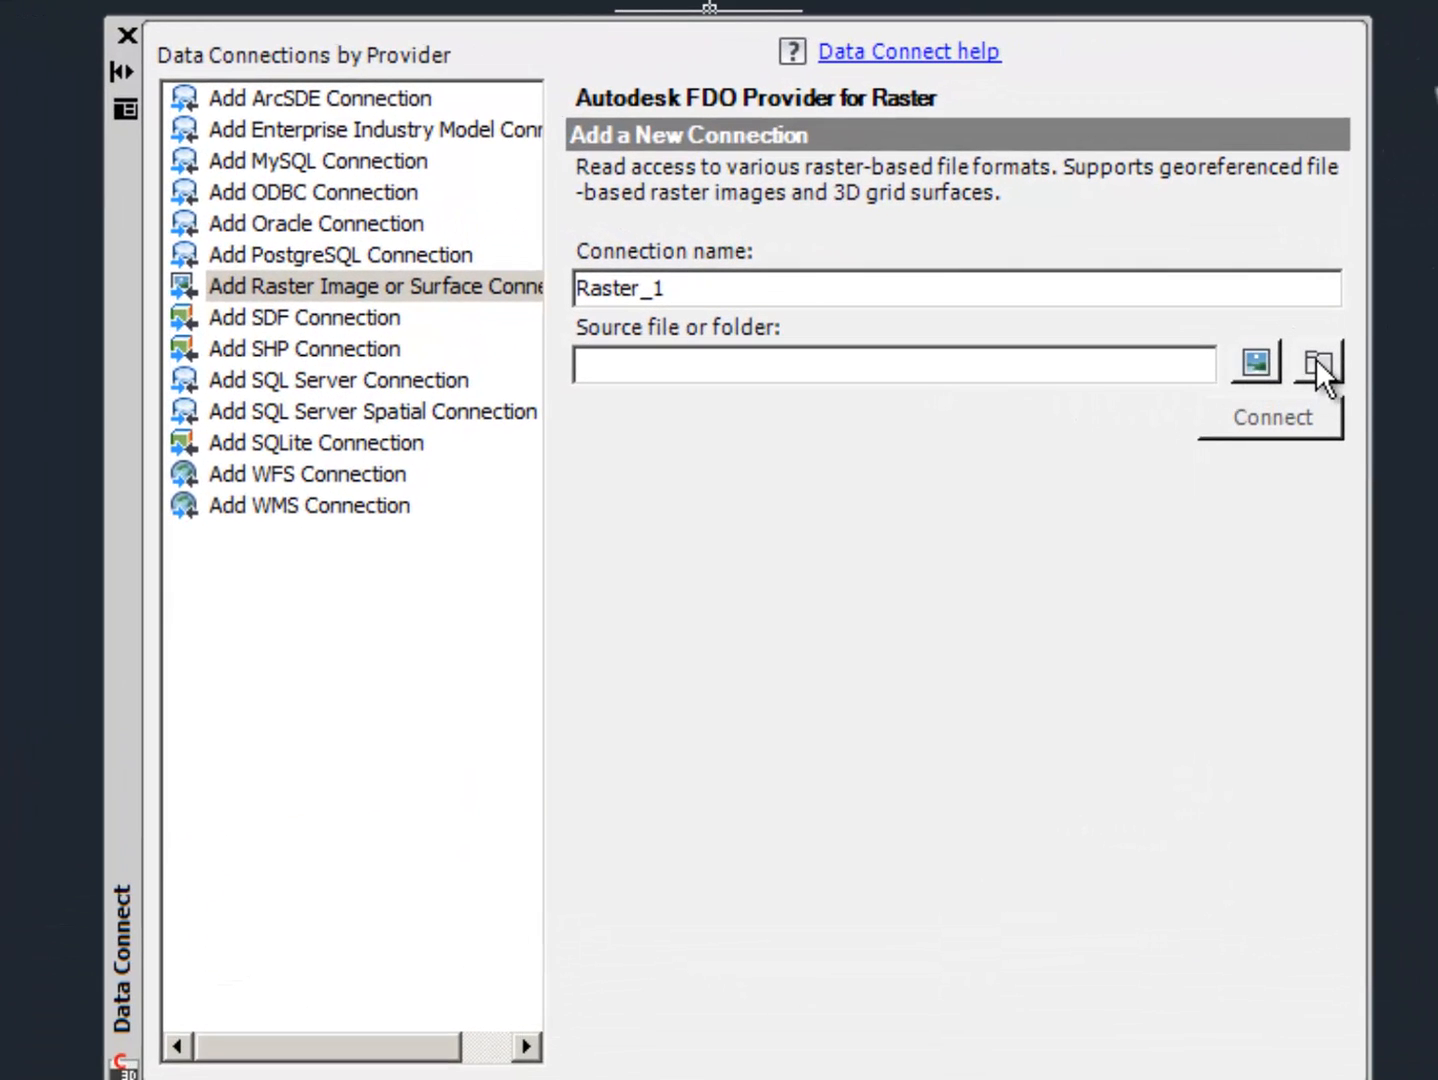
left_click(1320, 361)
left_click_drag(633, 459, 629, 679)
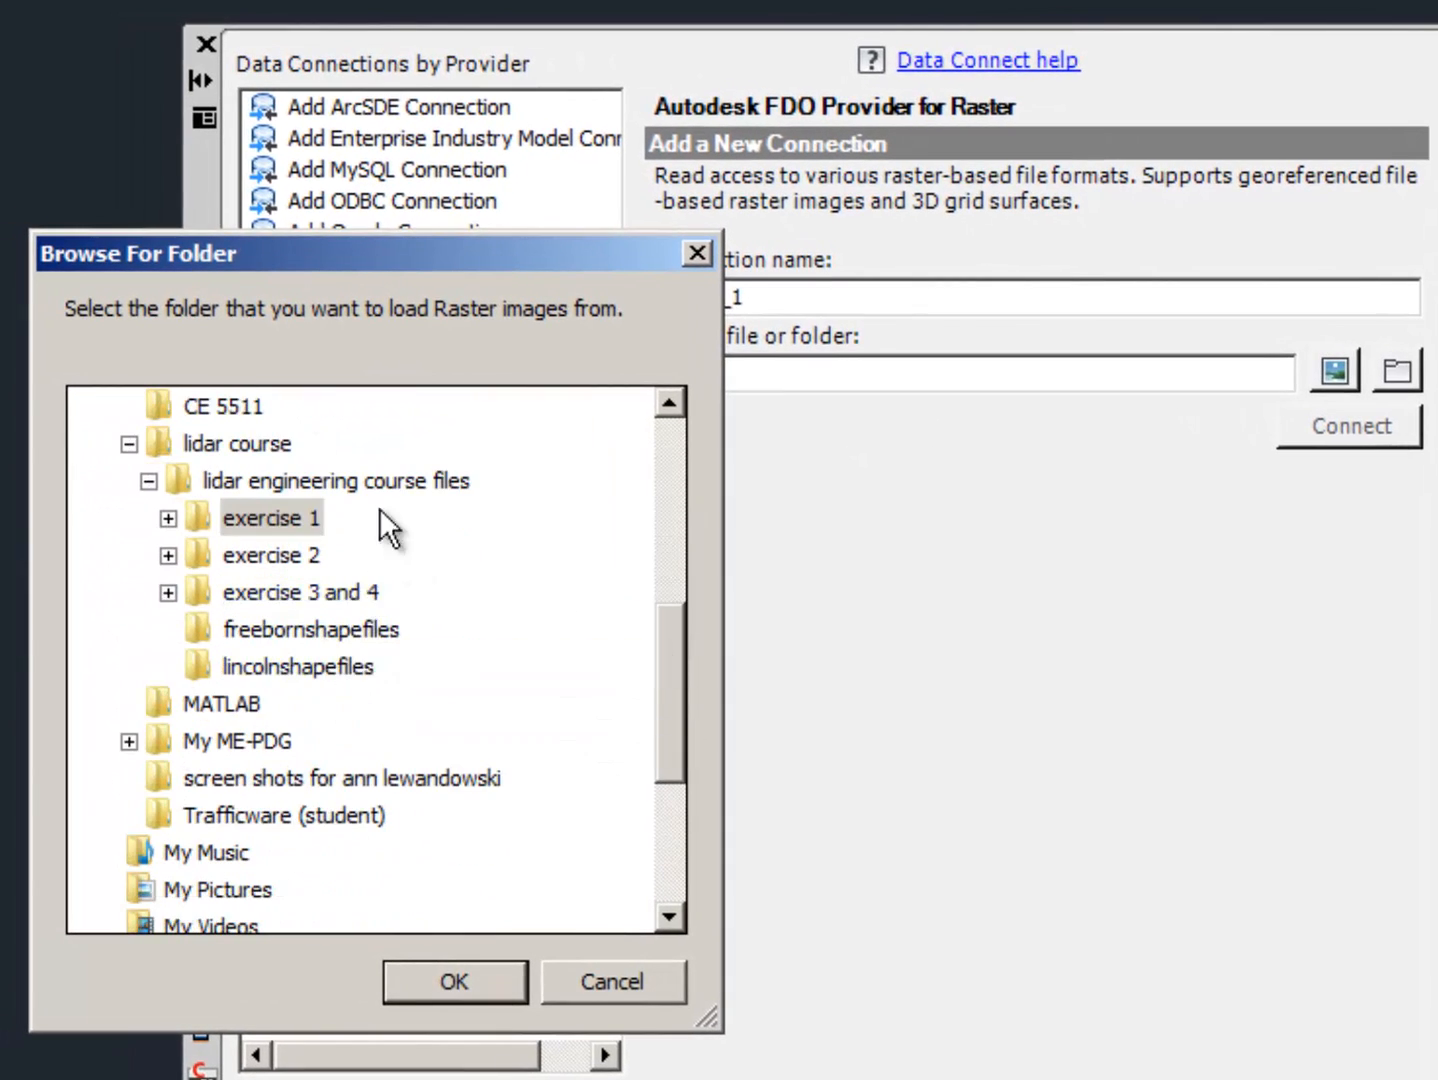
left_click(286, 520)
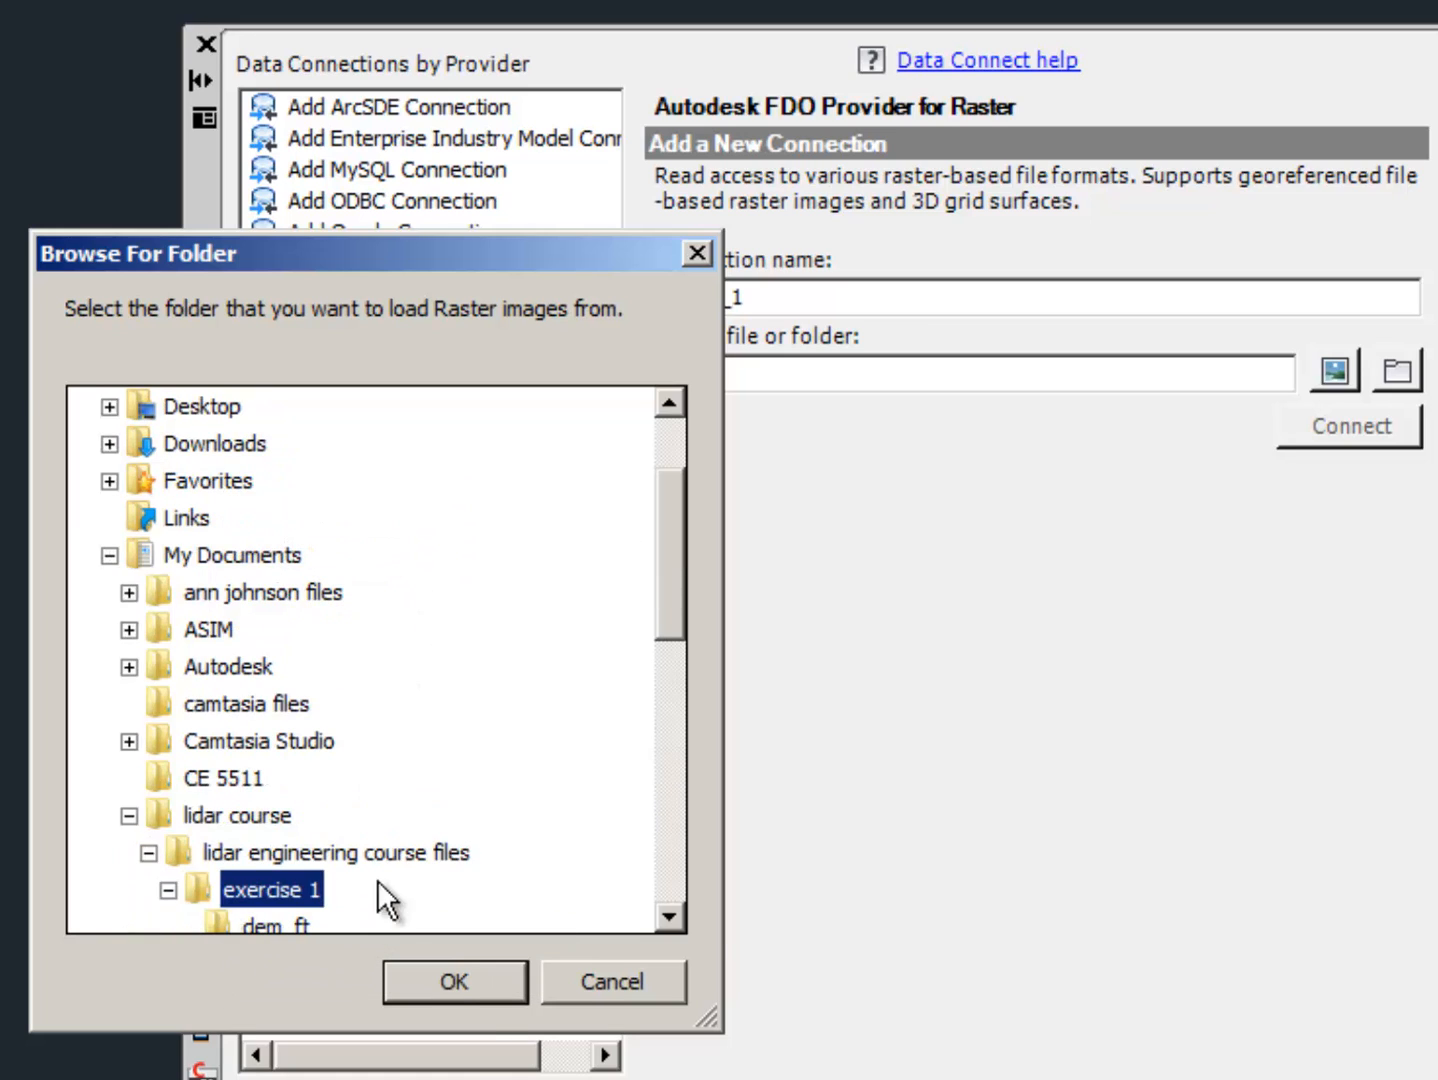
left_click(458, 979)
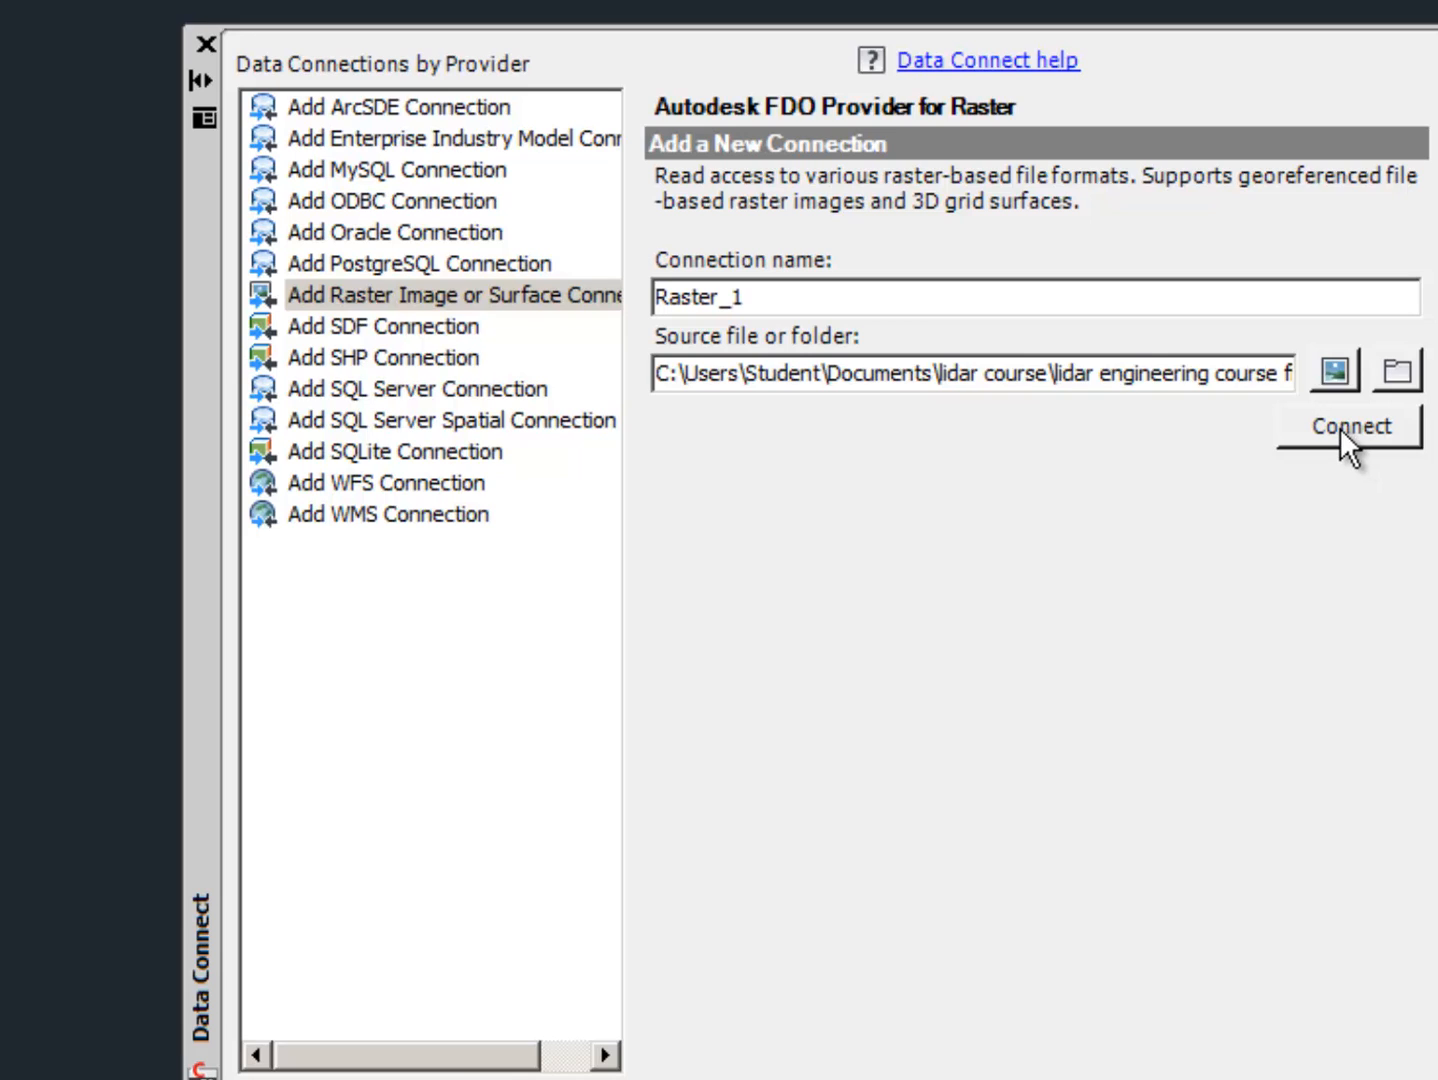
left_click(1340, 428)
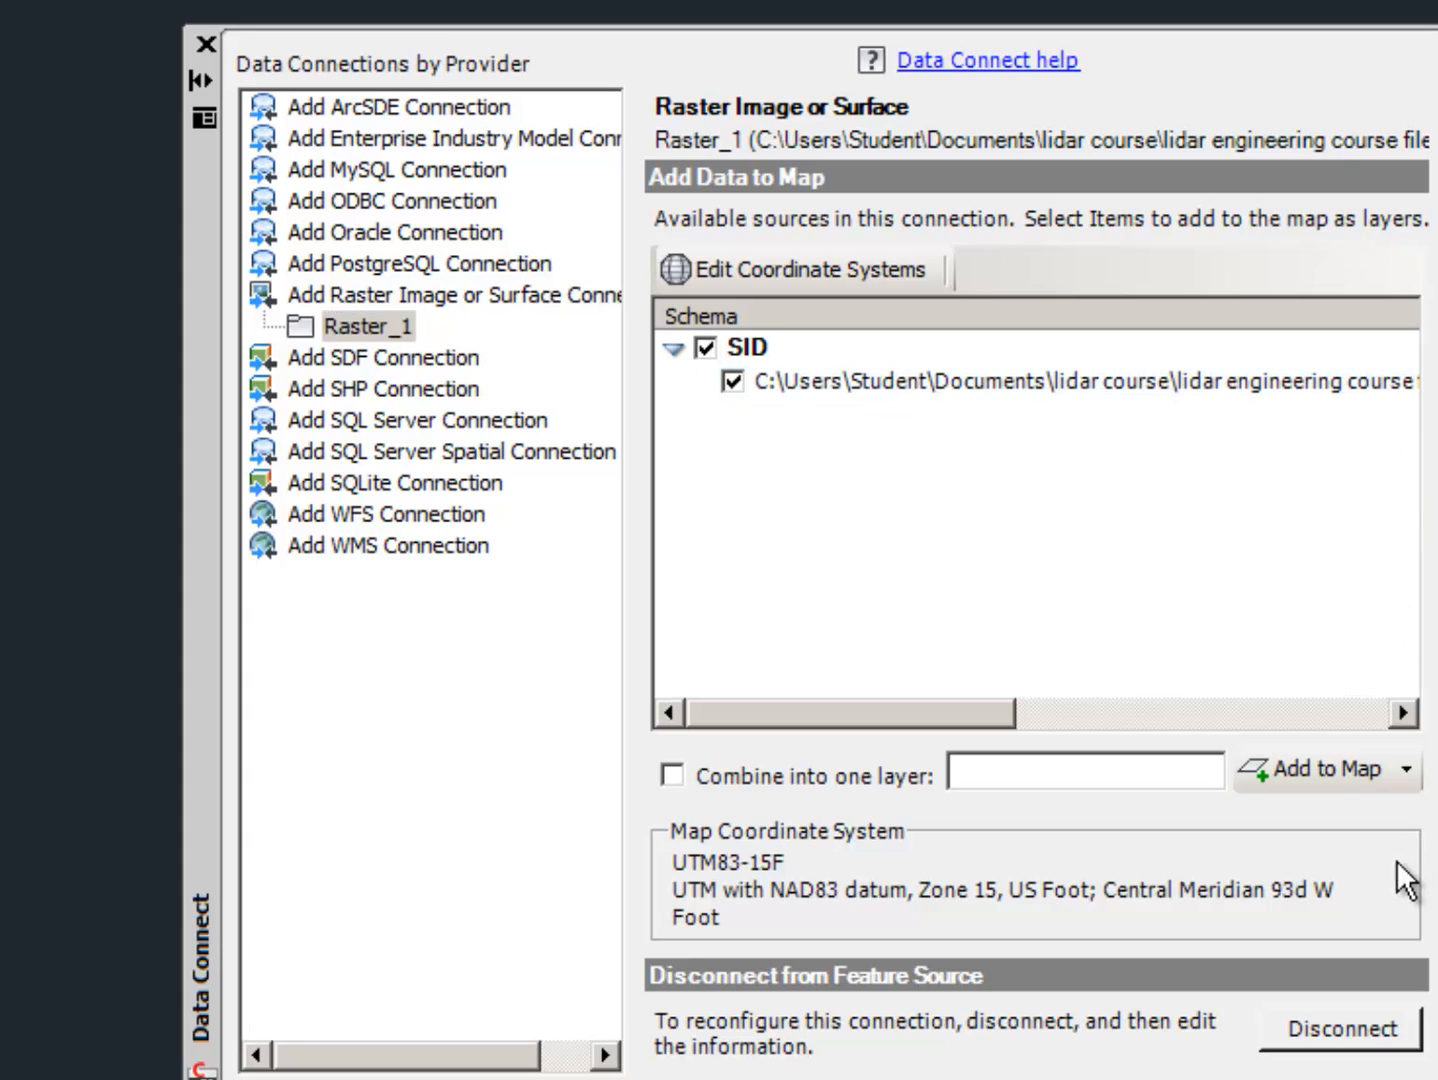
left_click(1351, 763)
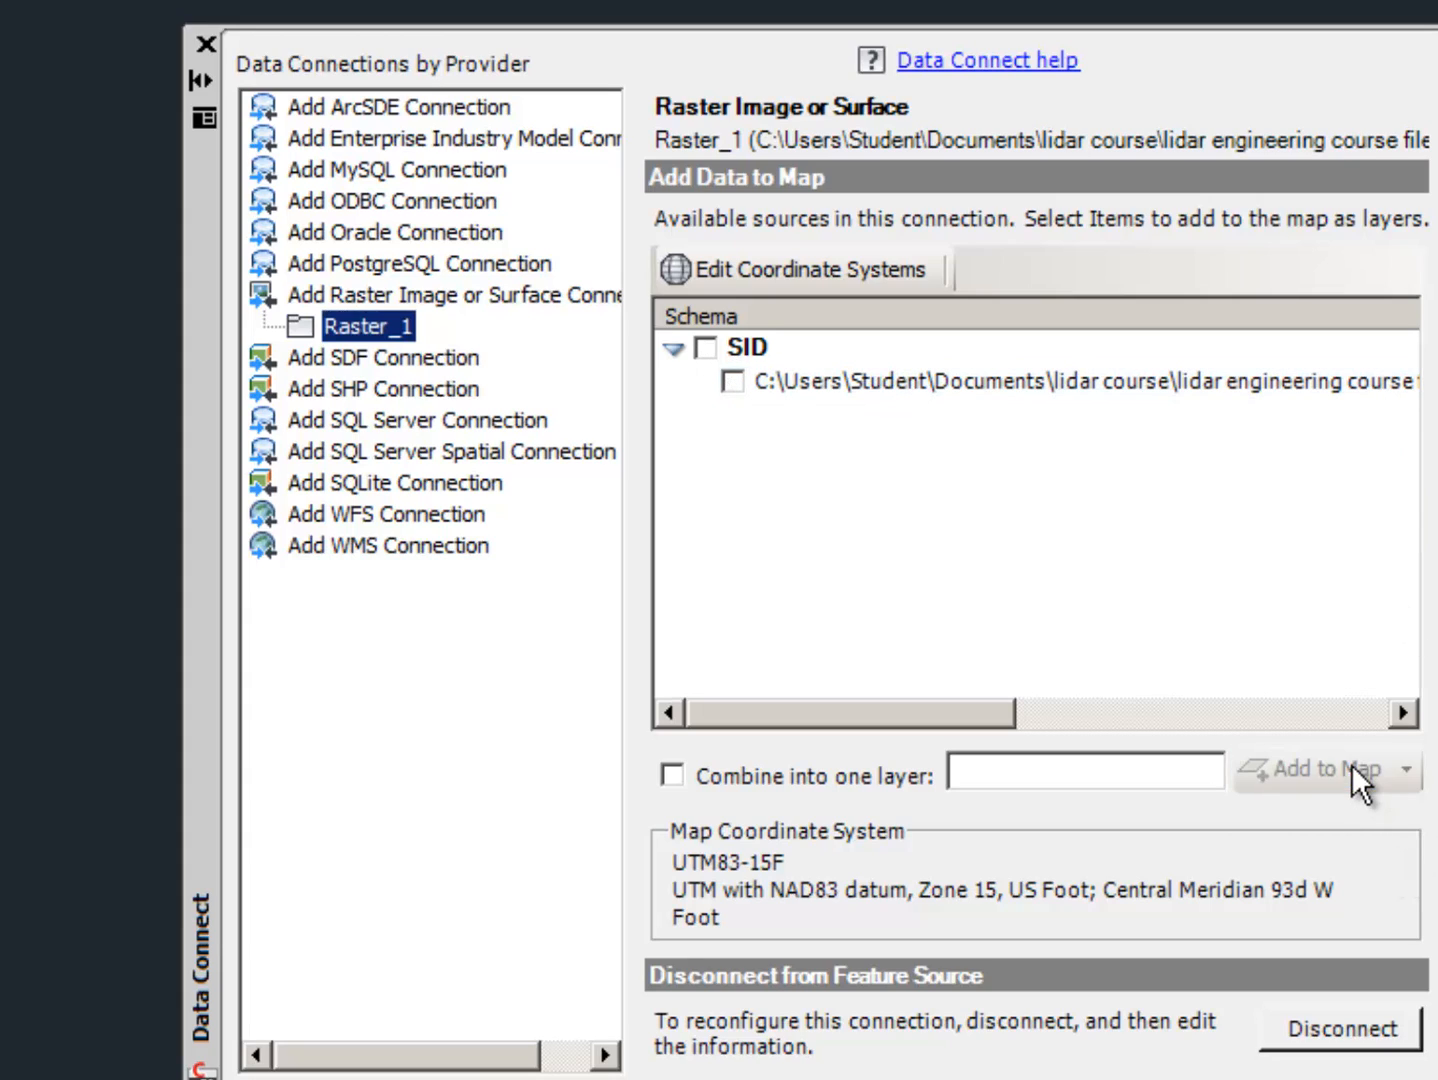
left_click(204, 46)
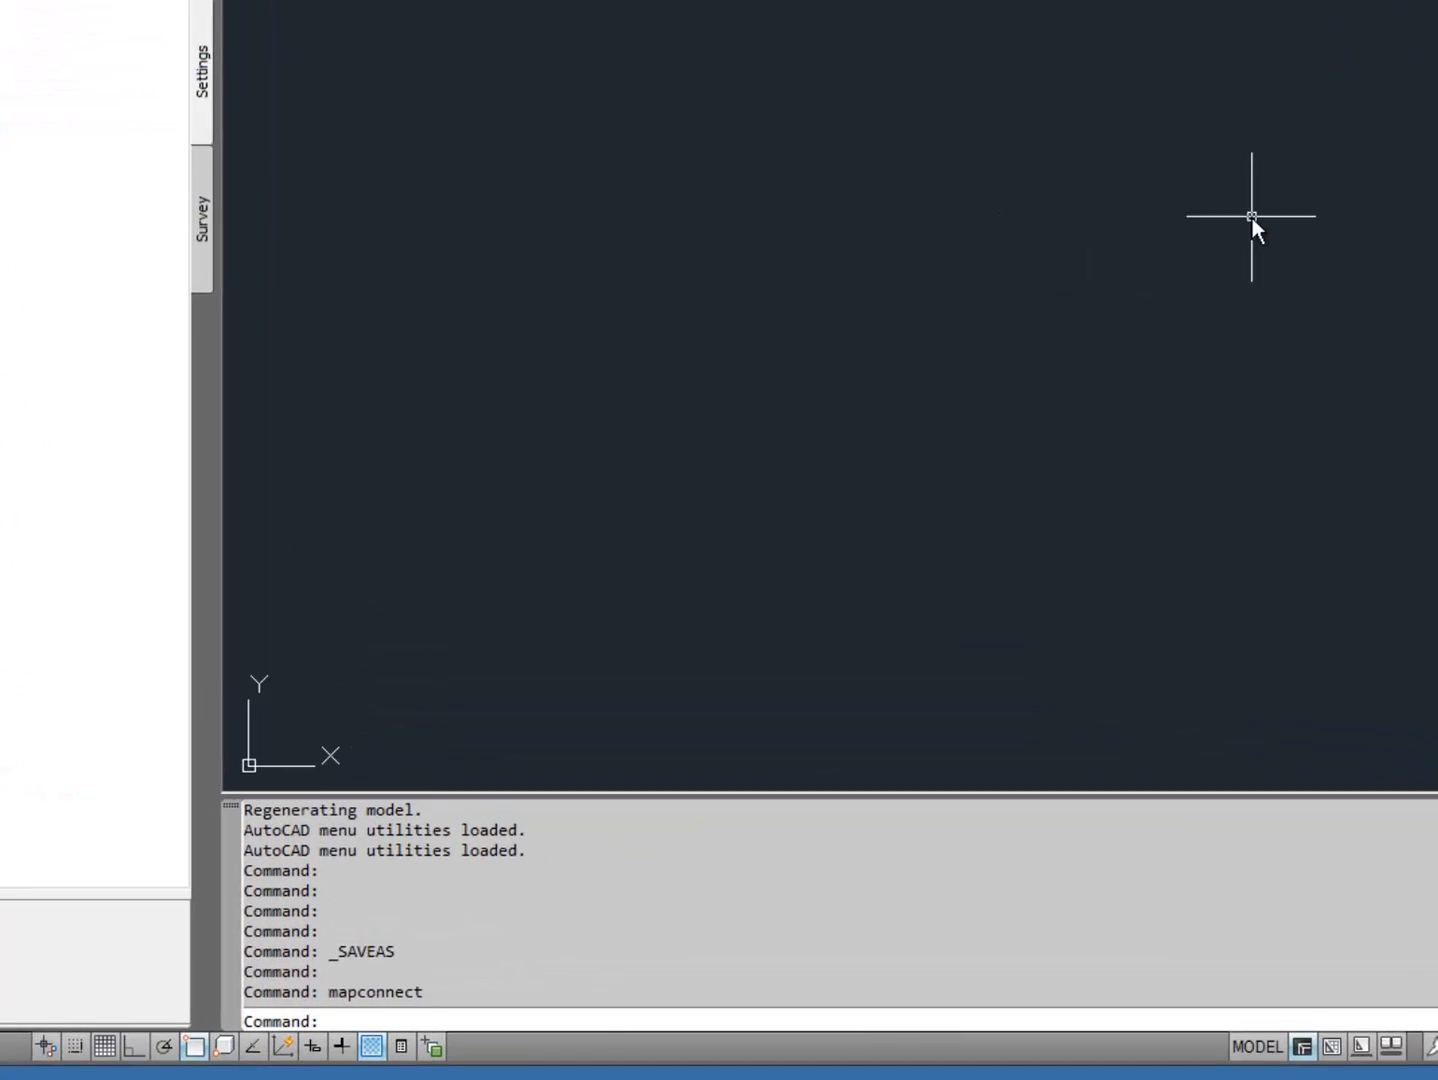
Step: Turn on the map Task Pane with the MAPWSPACE command
type("map")
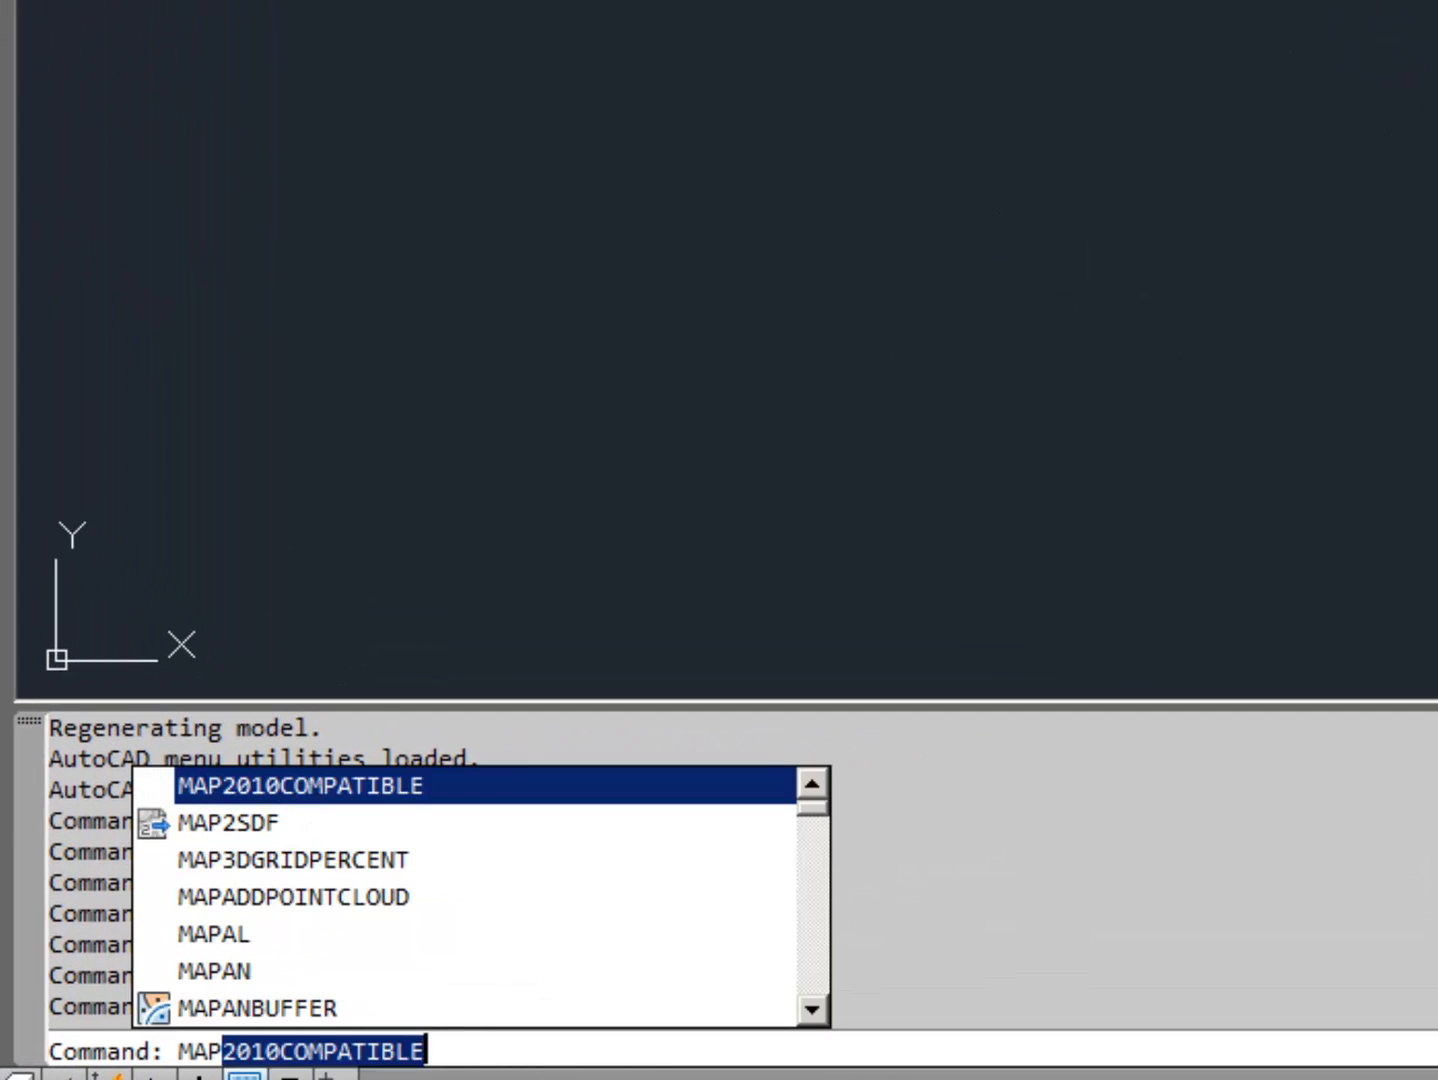
type("wspace")
key("Return")
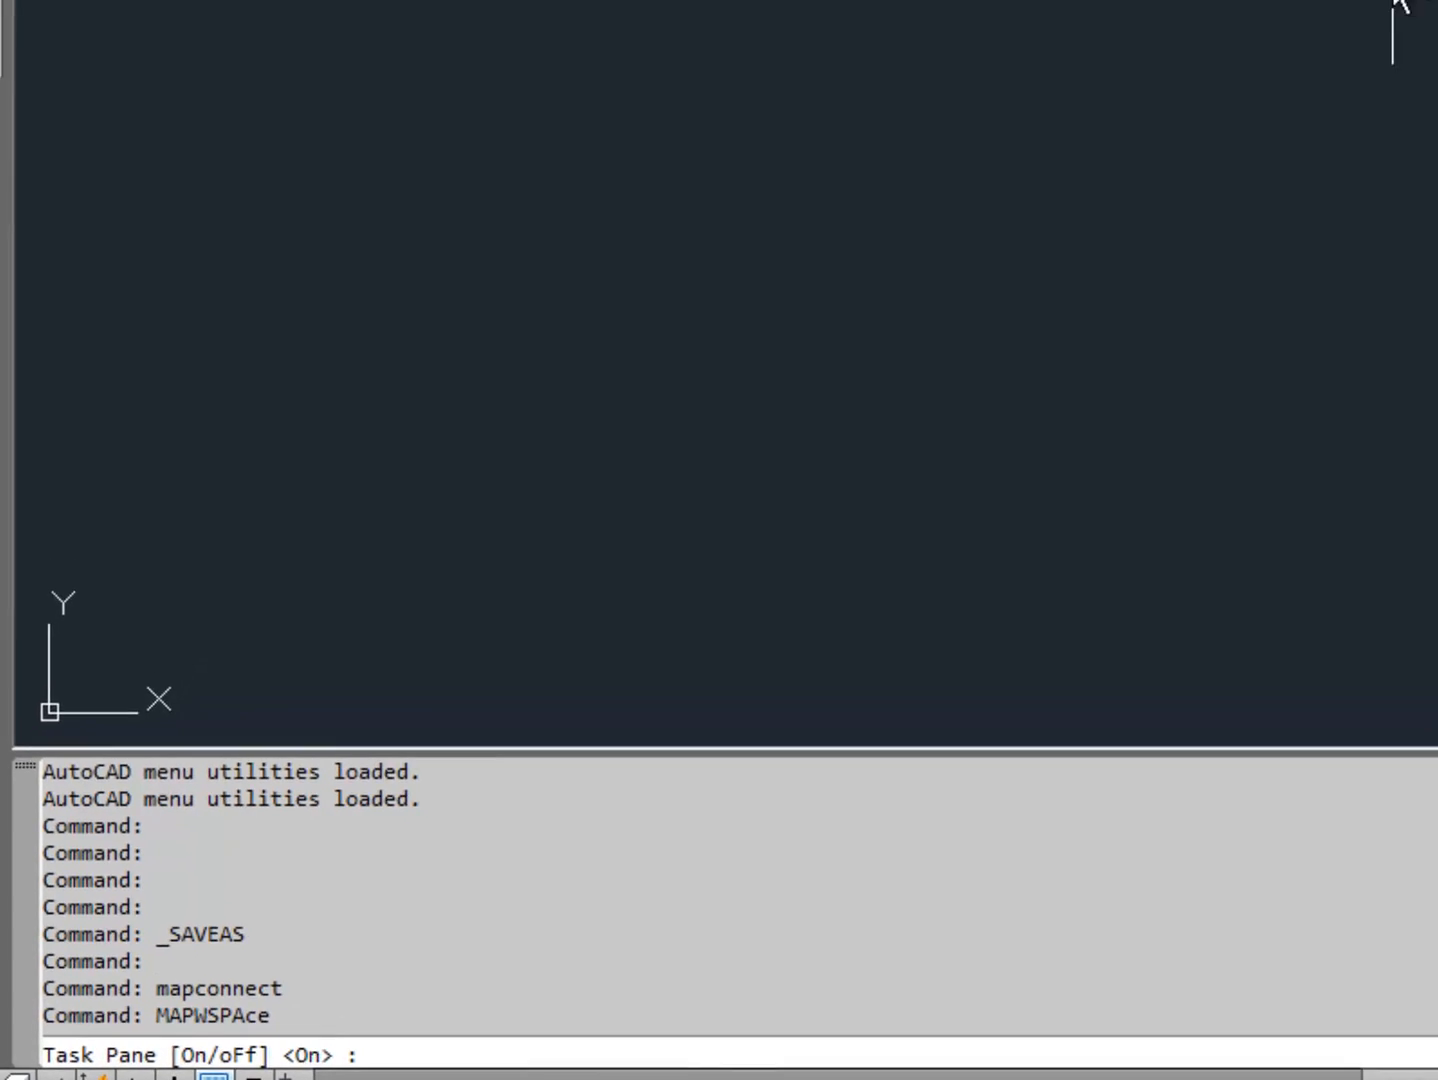
key("Return")
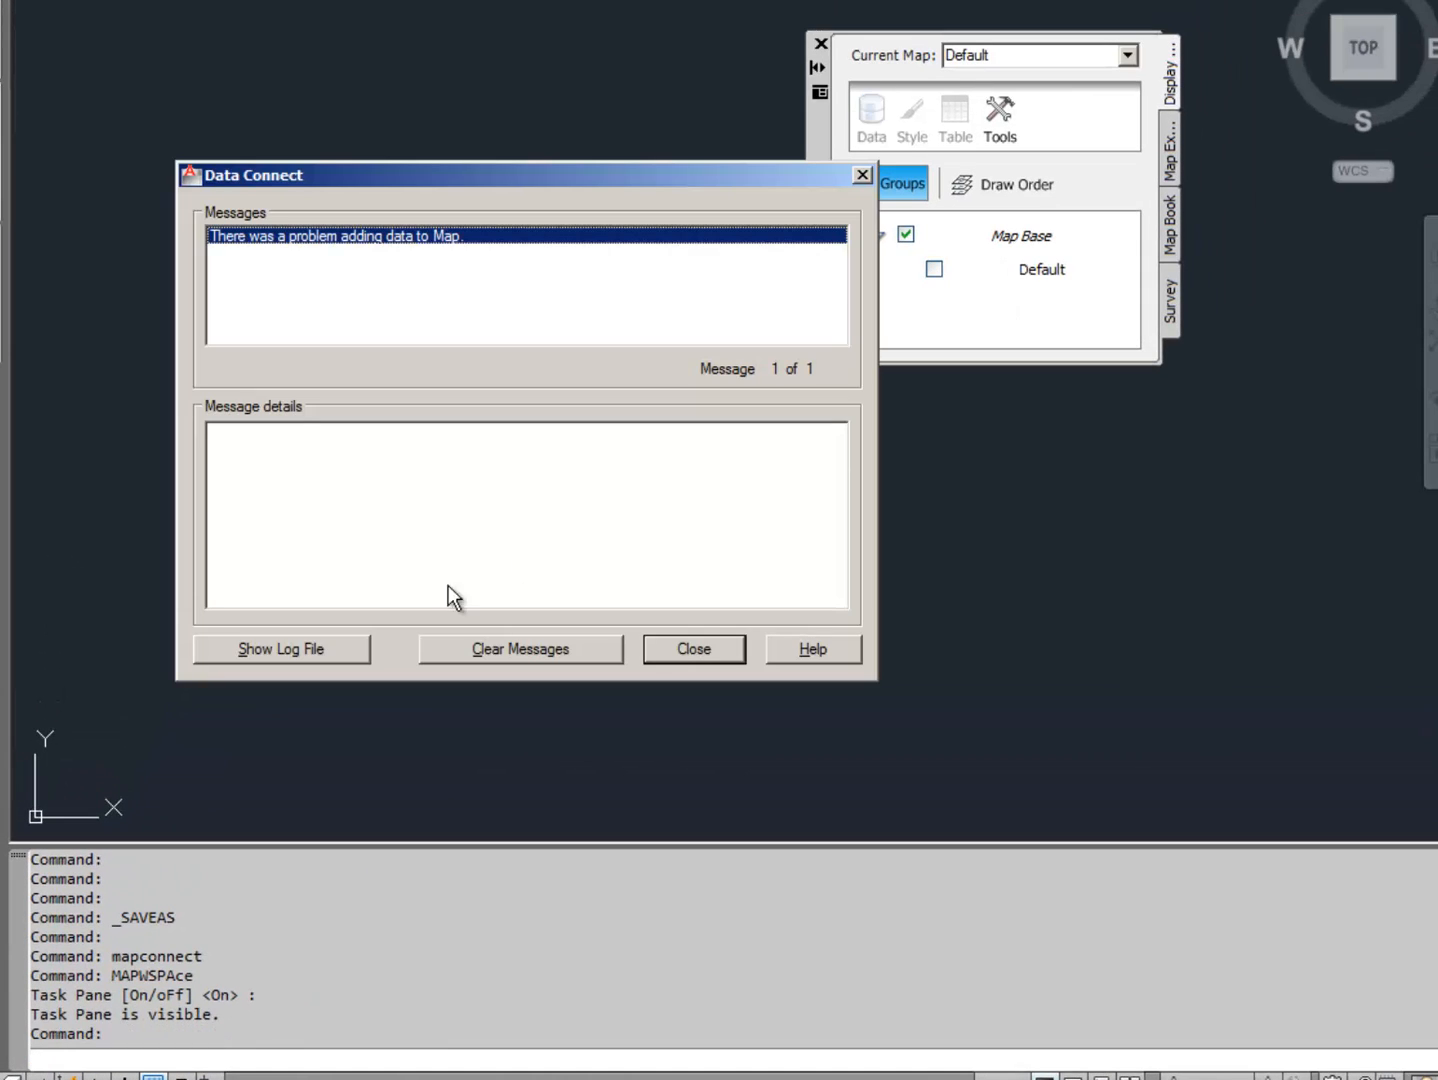
Step: Clear the Data Connect messages, add the SID image from Raster_1 to the map, and close the Data Connect and Task Pane palettes
left_click(514, 649)
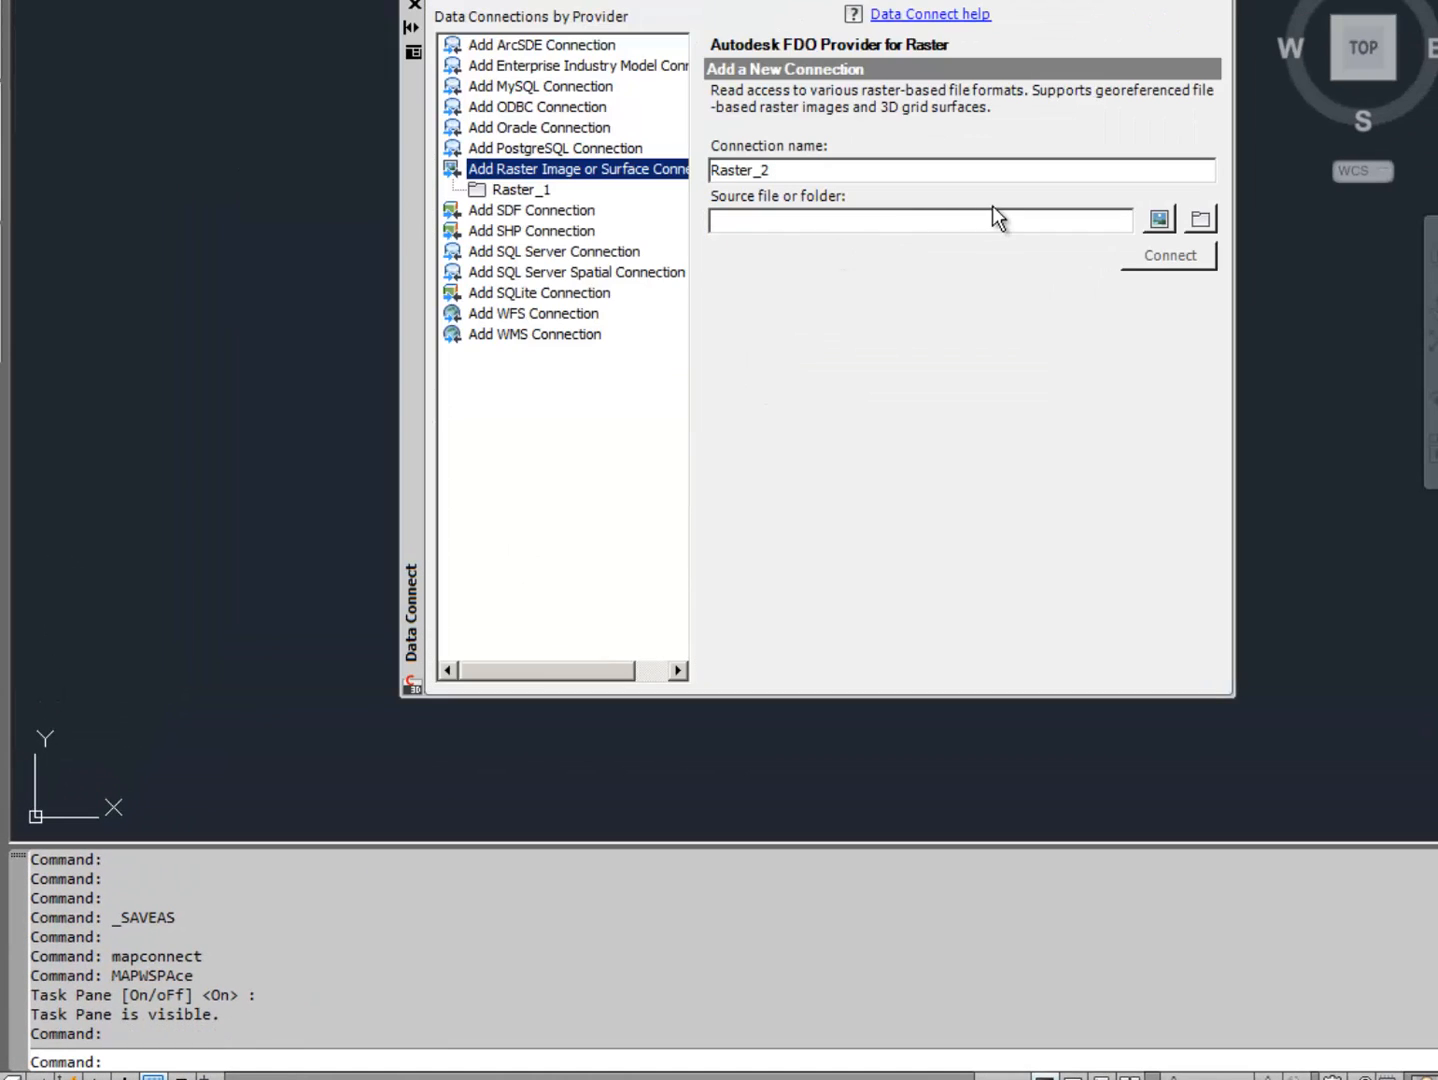
left_click(530, 191)
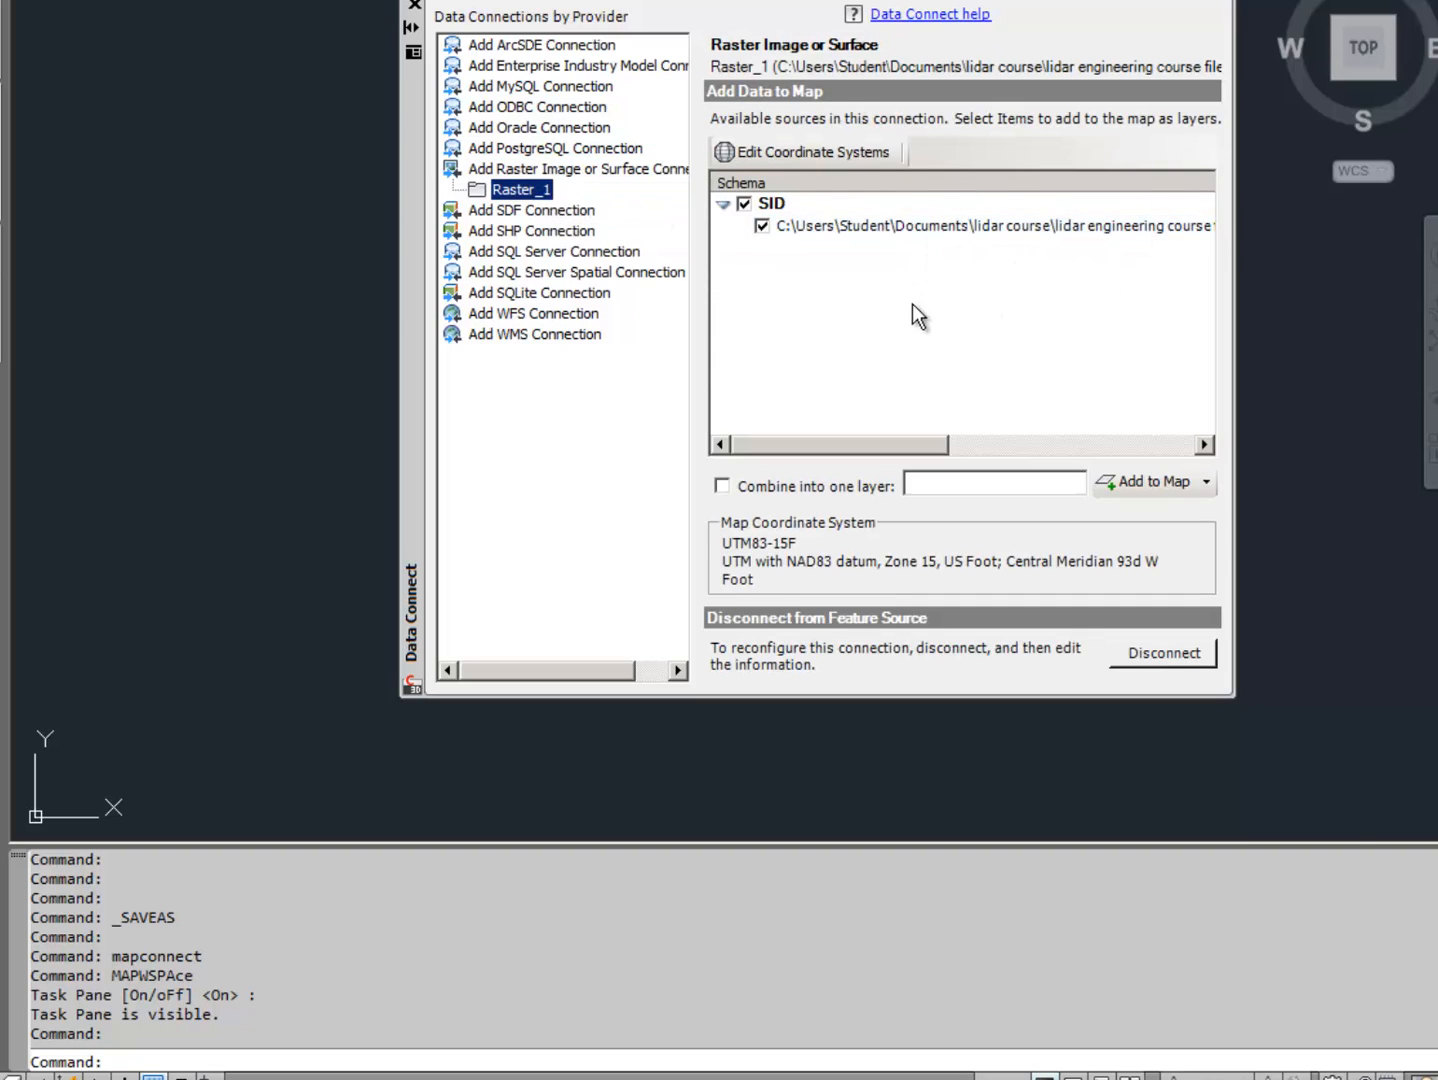
left_click(1147, 481)
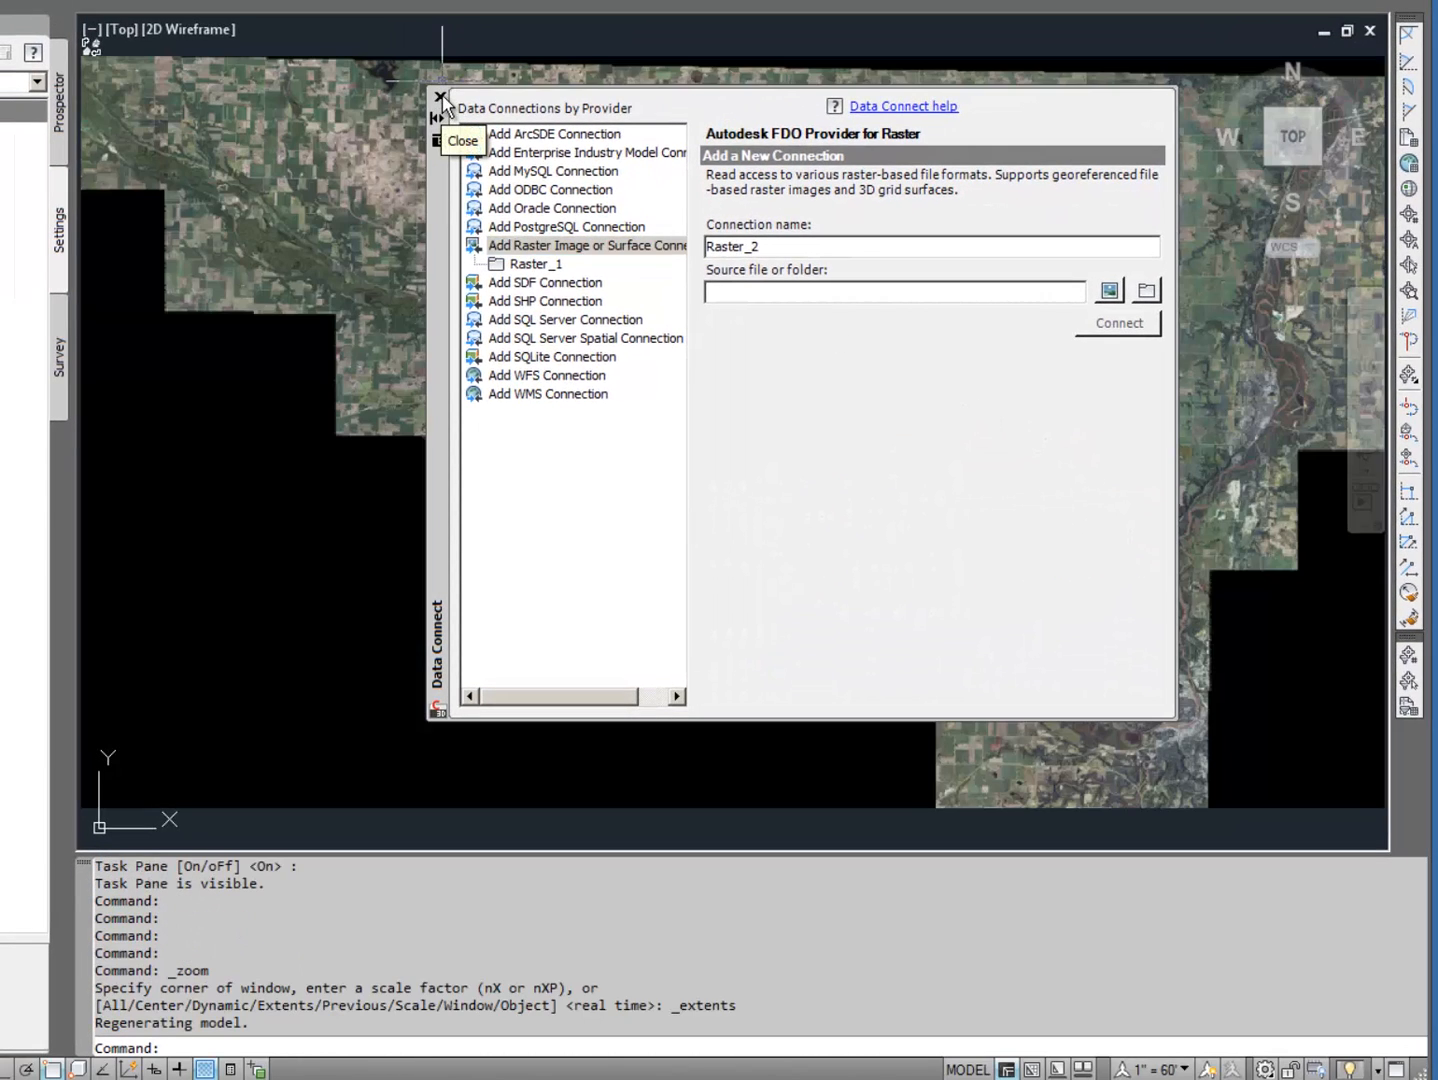
left_click(441, 99)
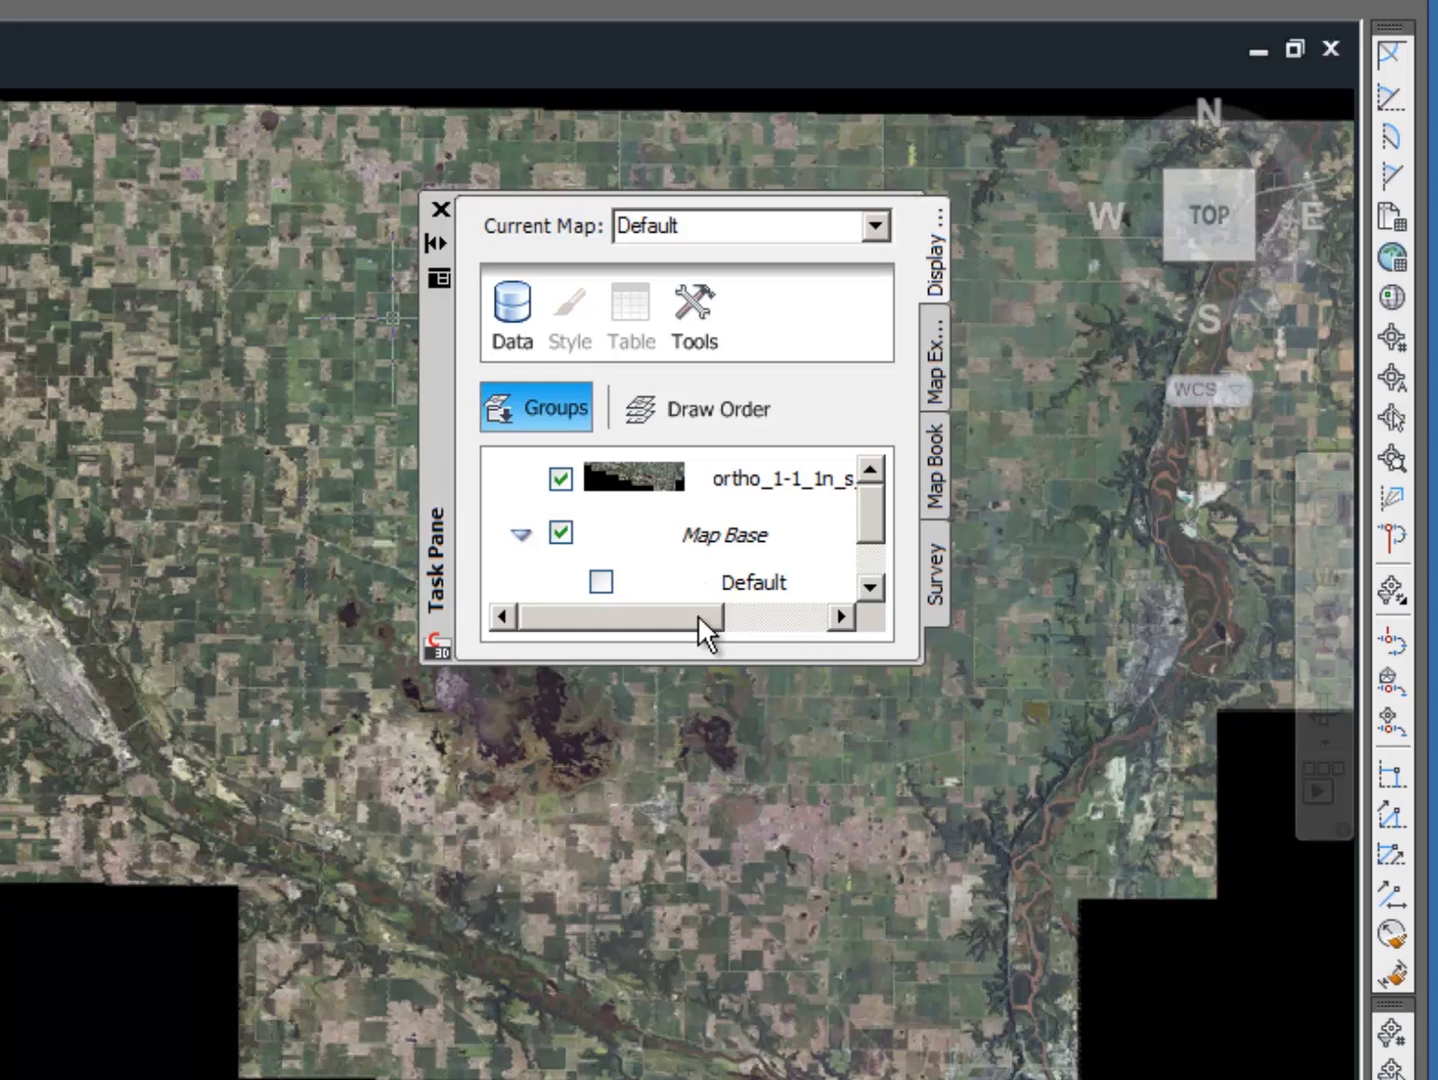
left_click_drag(697, 615, 529, 616)
left_click(441, 210)
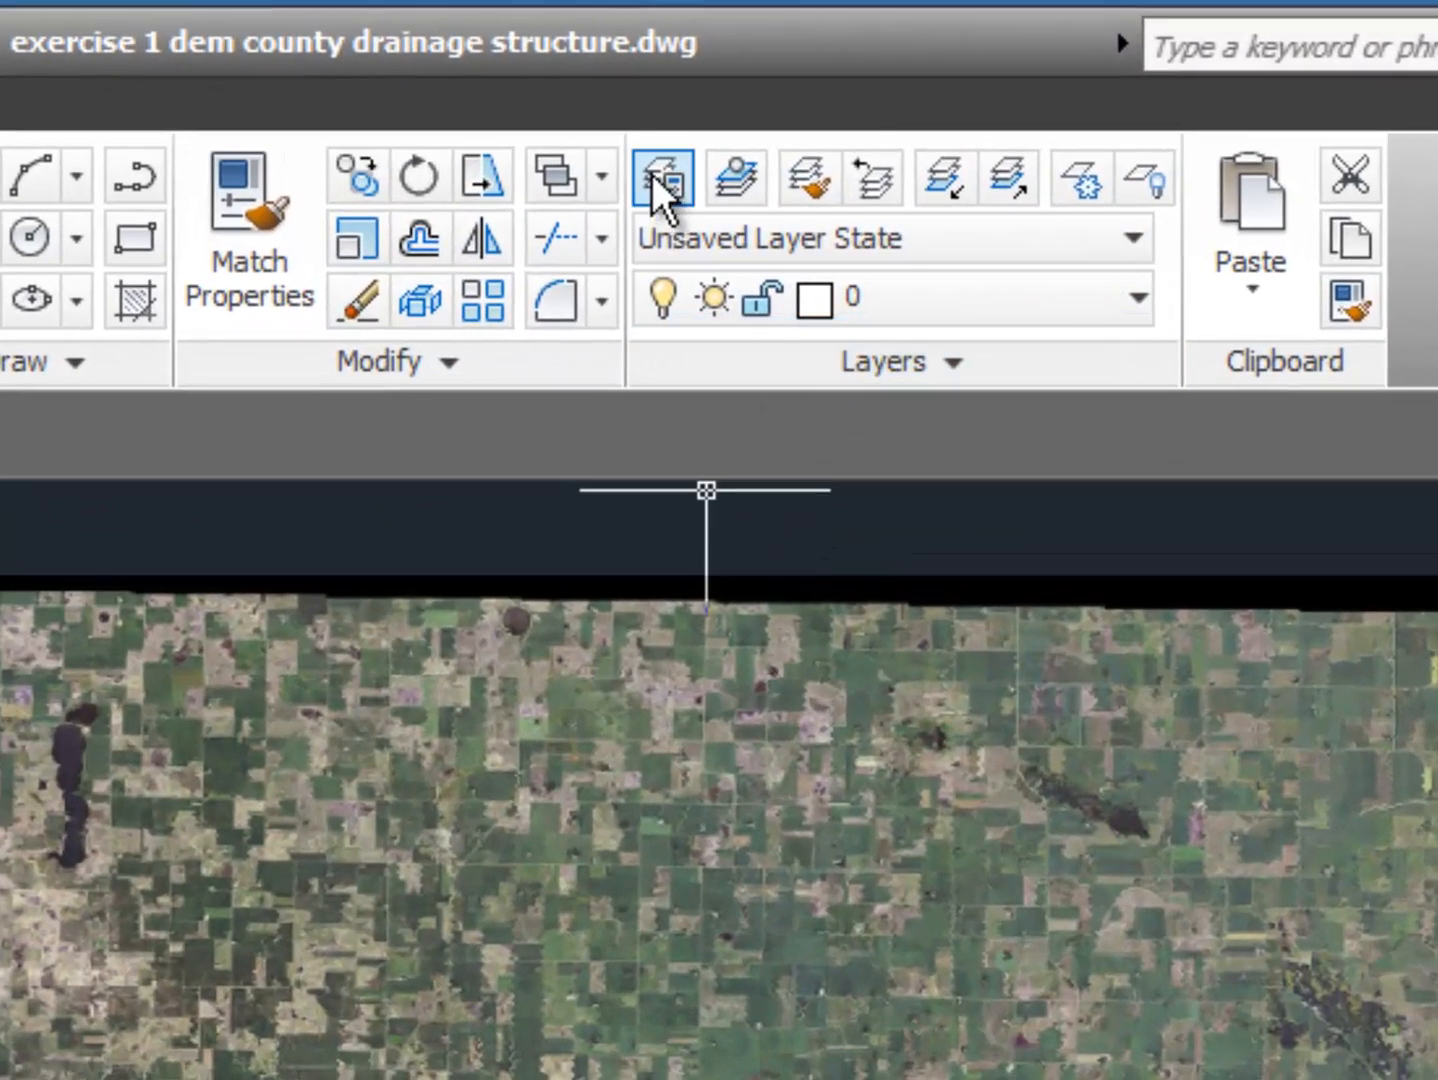
Step: Create a layer named photo and close the Layer Properties Manager
left_click(664, 180)
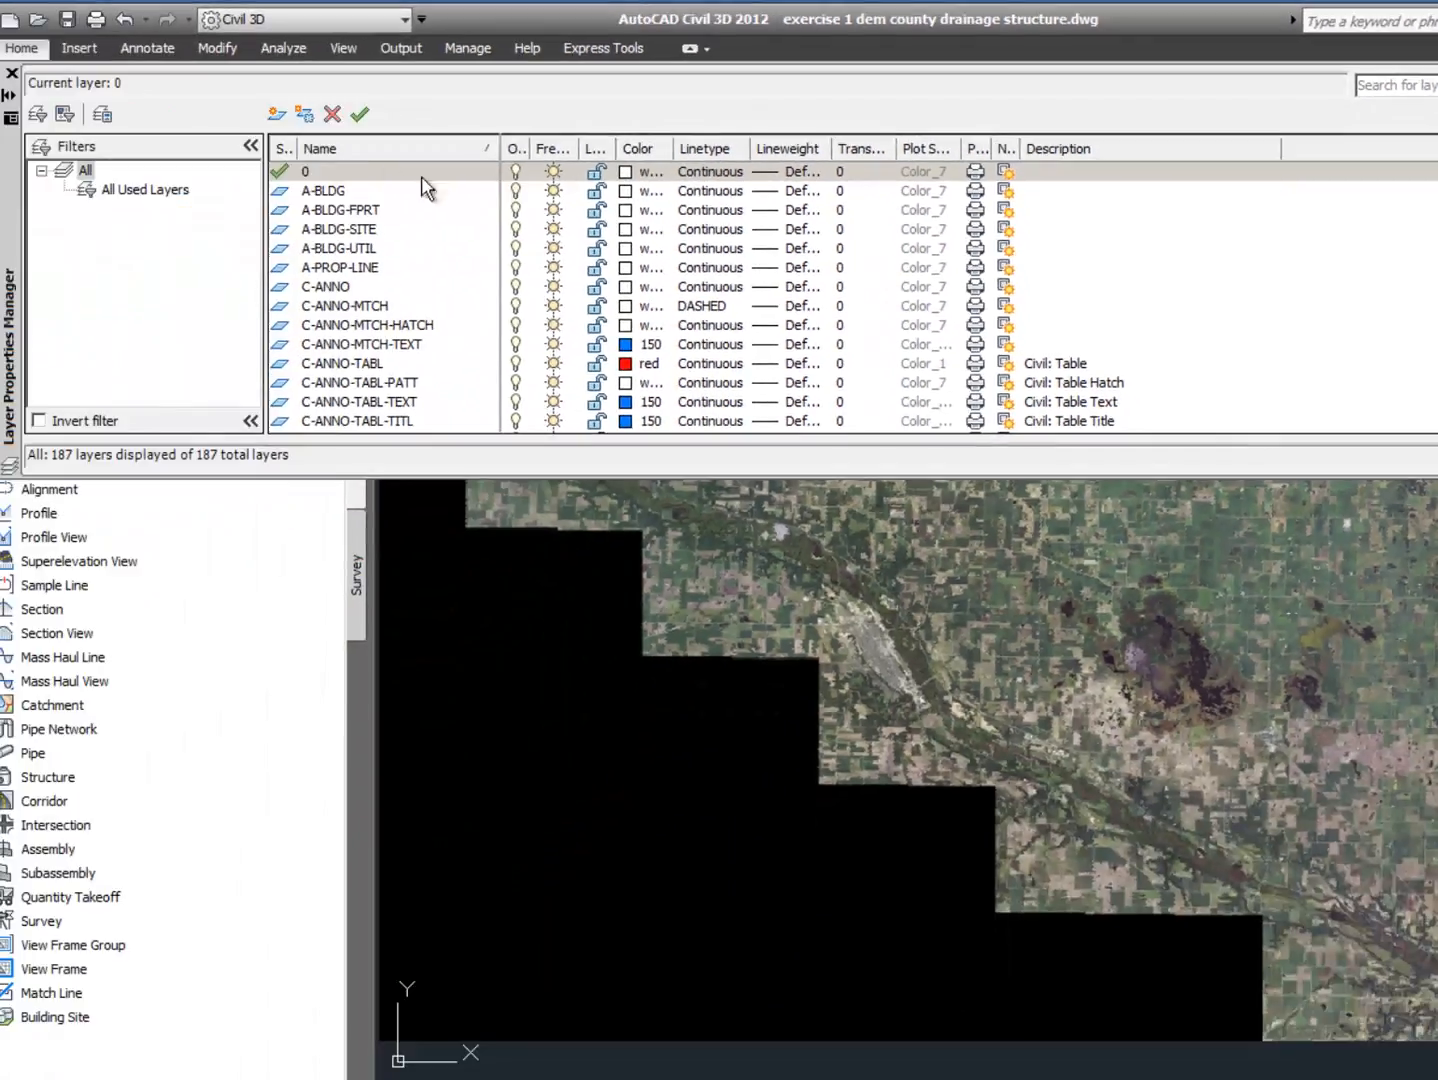
left_click(276, 114)
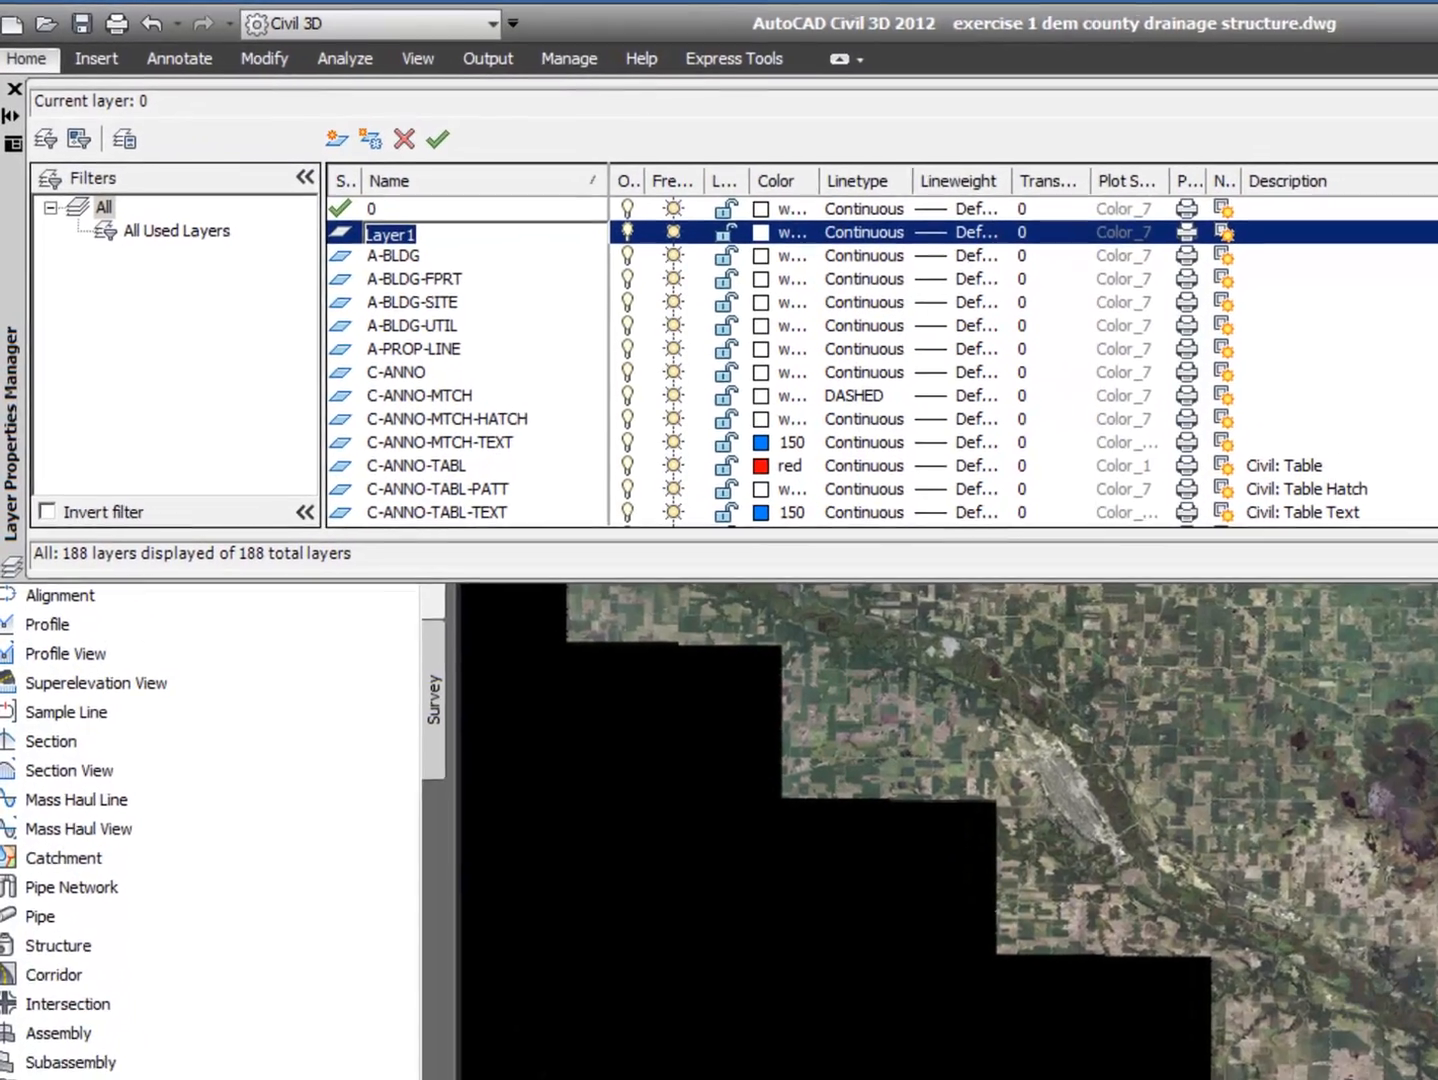
type("photo")
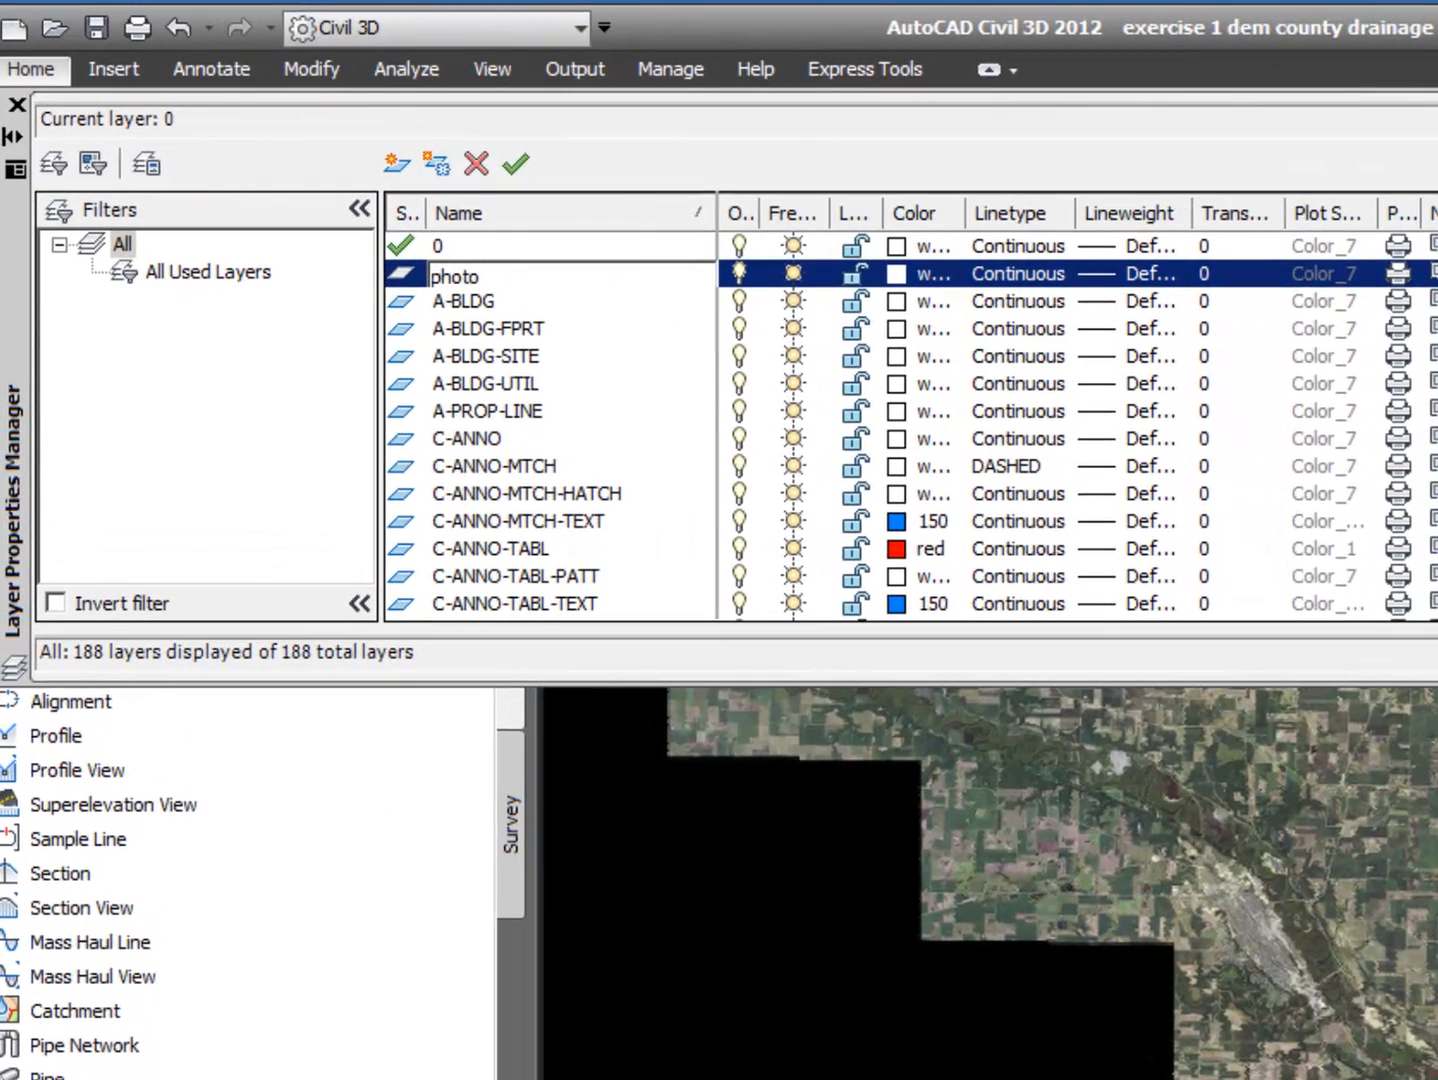
key("Return")
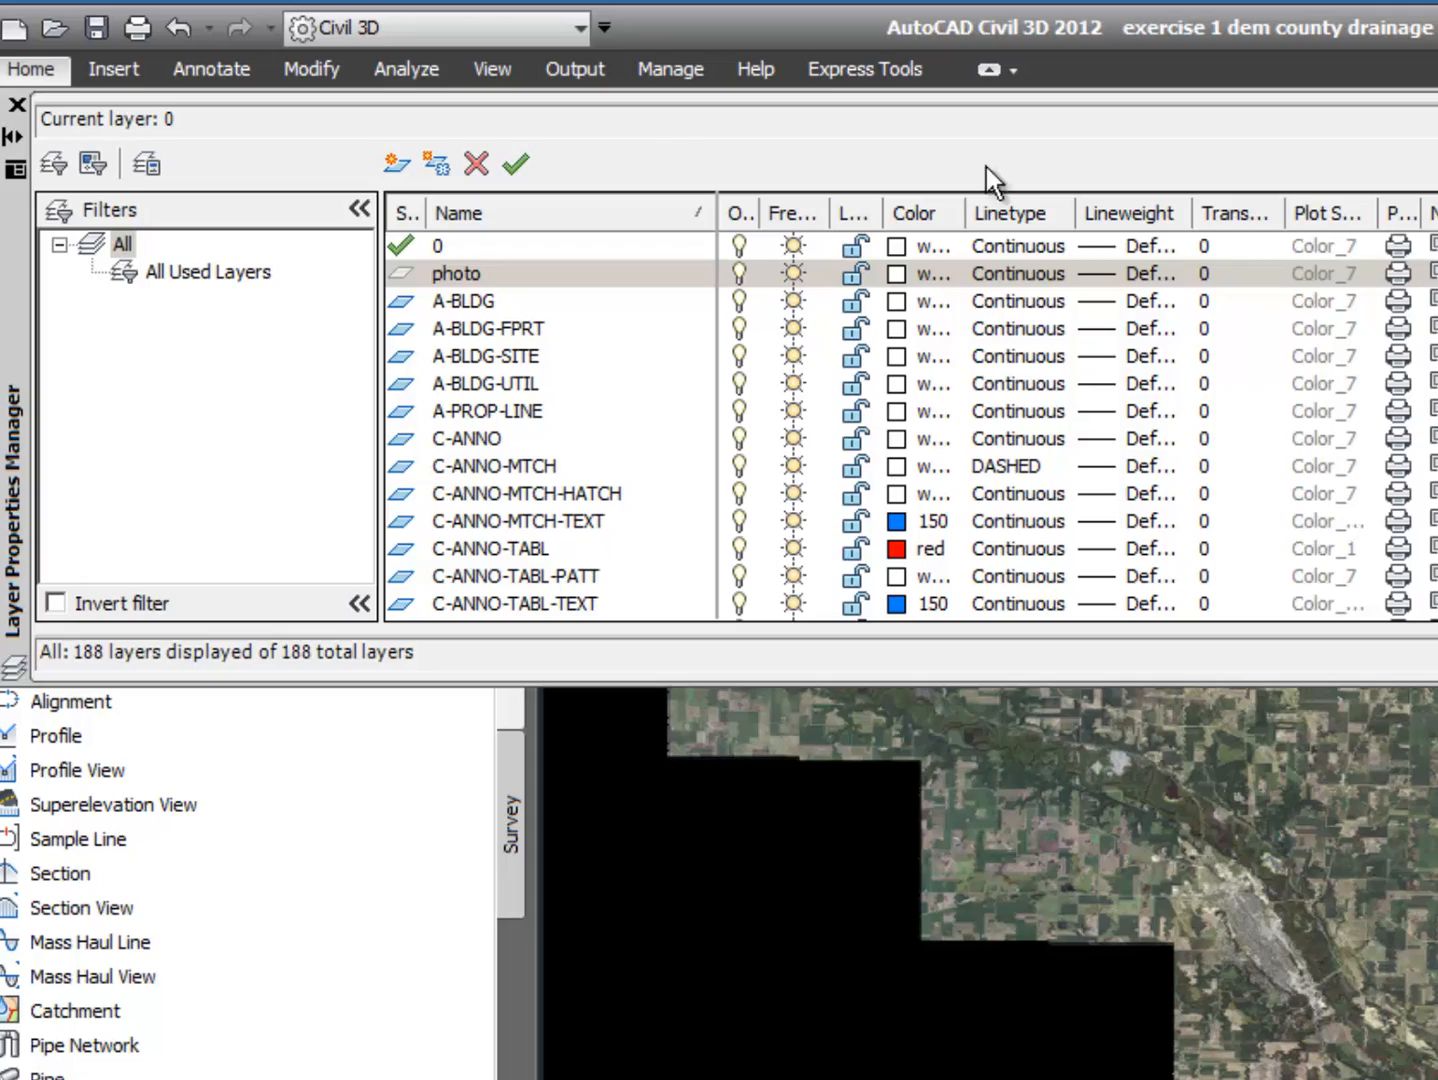
left_click(16, 104)
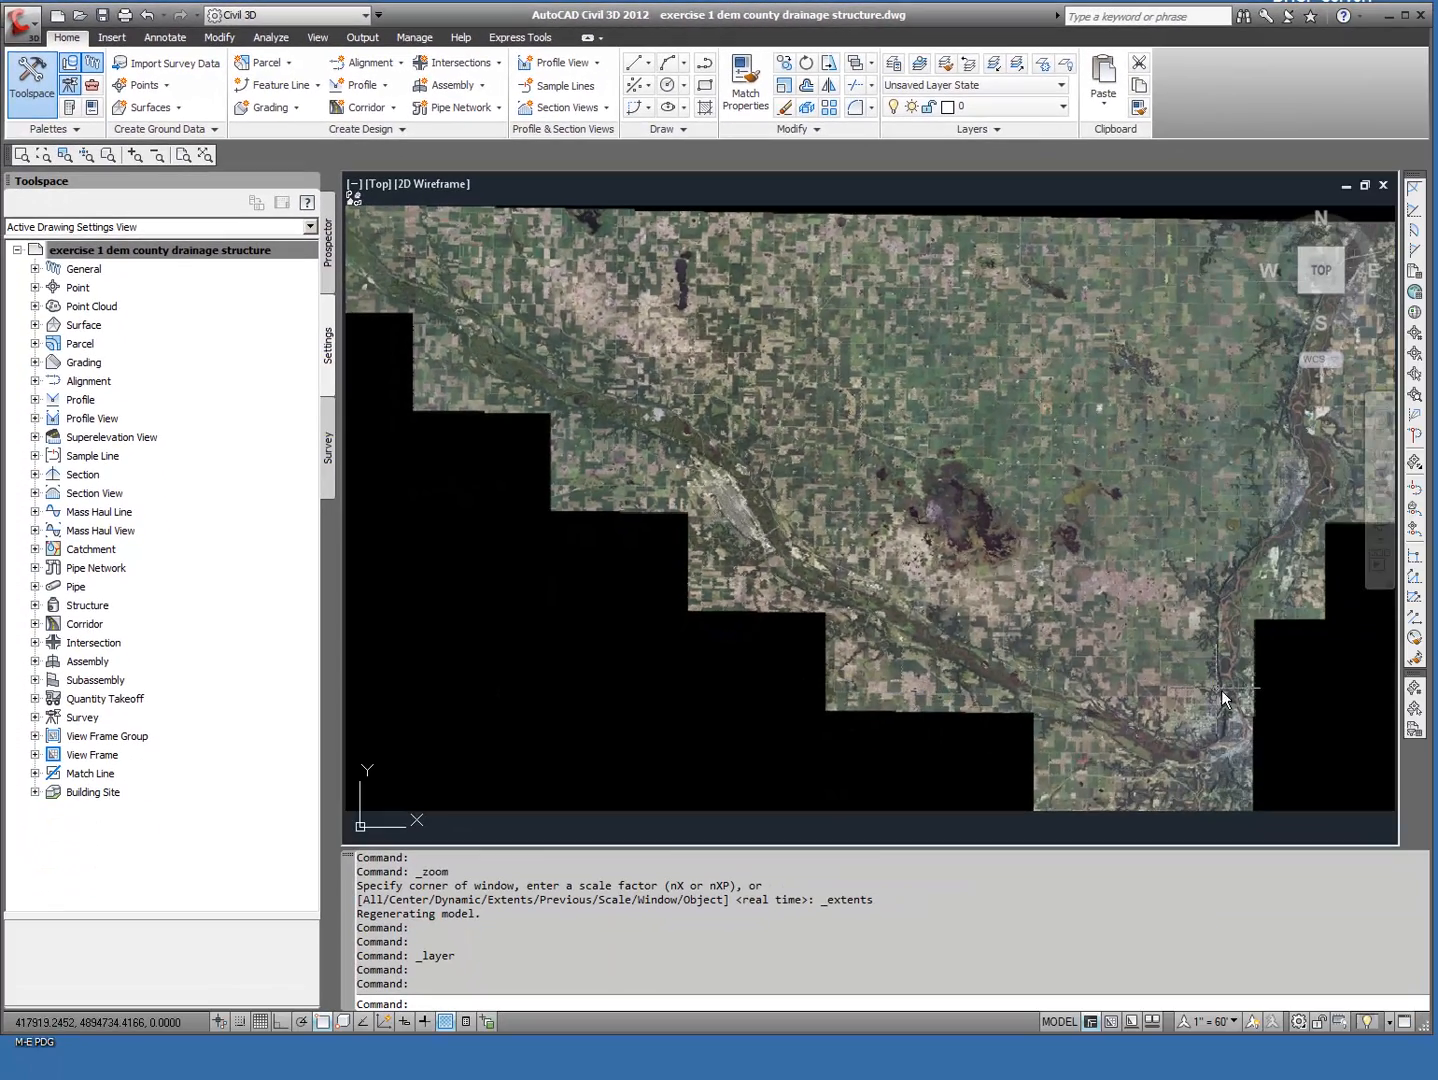
Step: Move the county aerial image onto the photo layer and clear the selection
scroll(1221, 690, "down", 3)
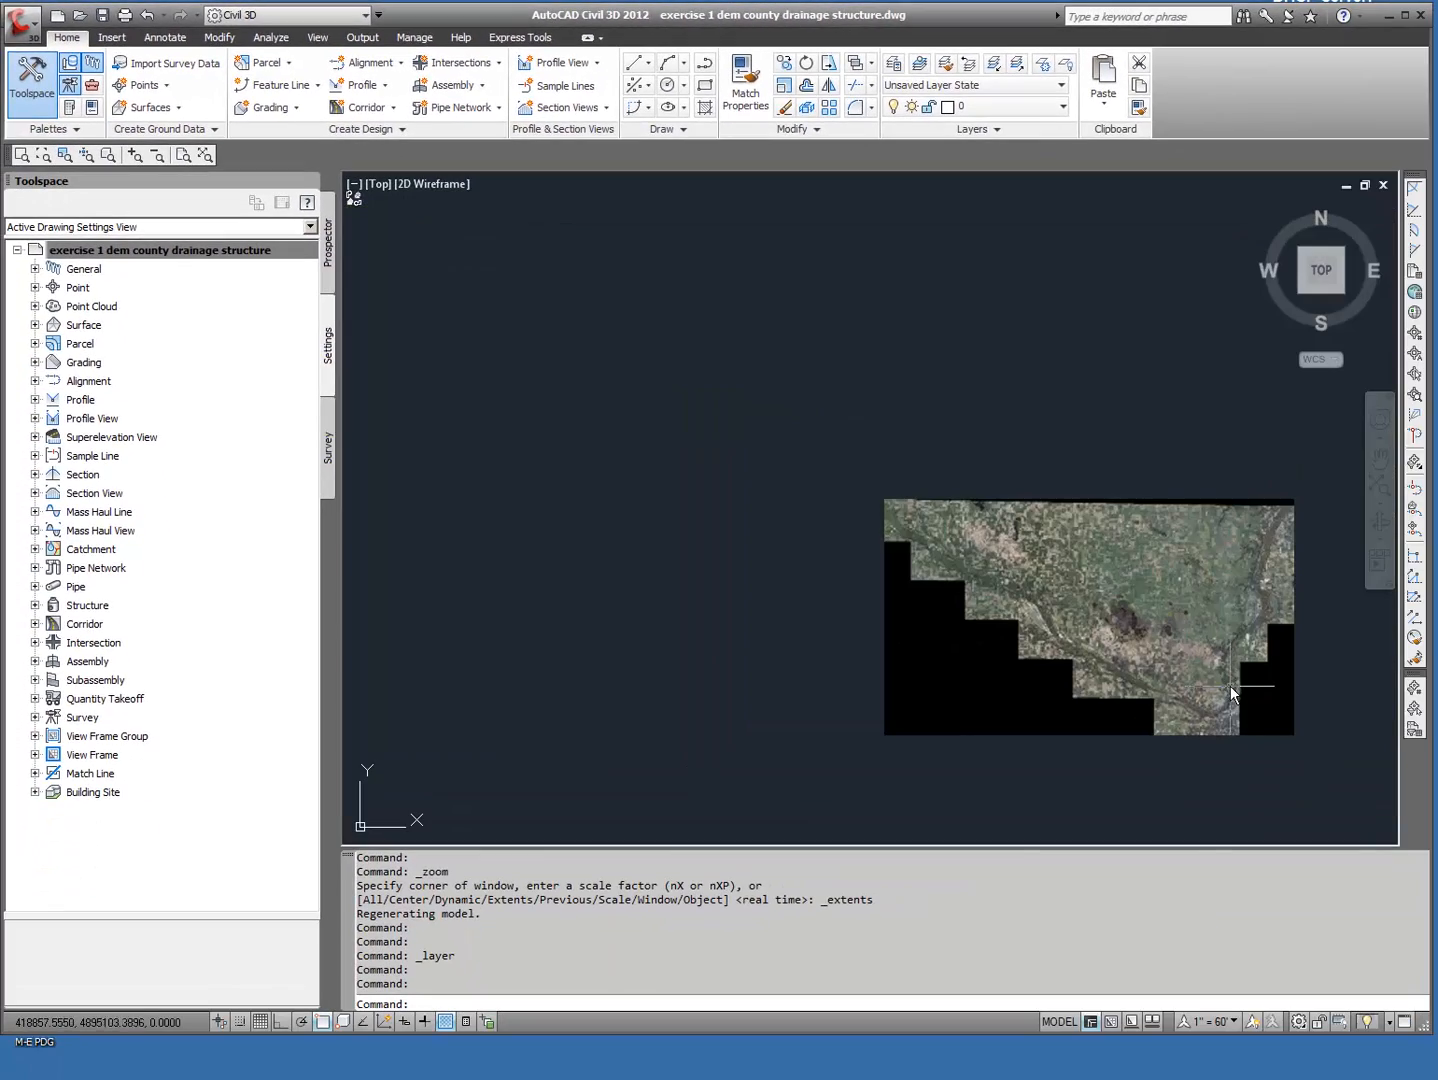
left_click(1306, 477)
left_click(1124, 578)
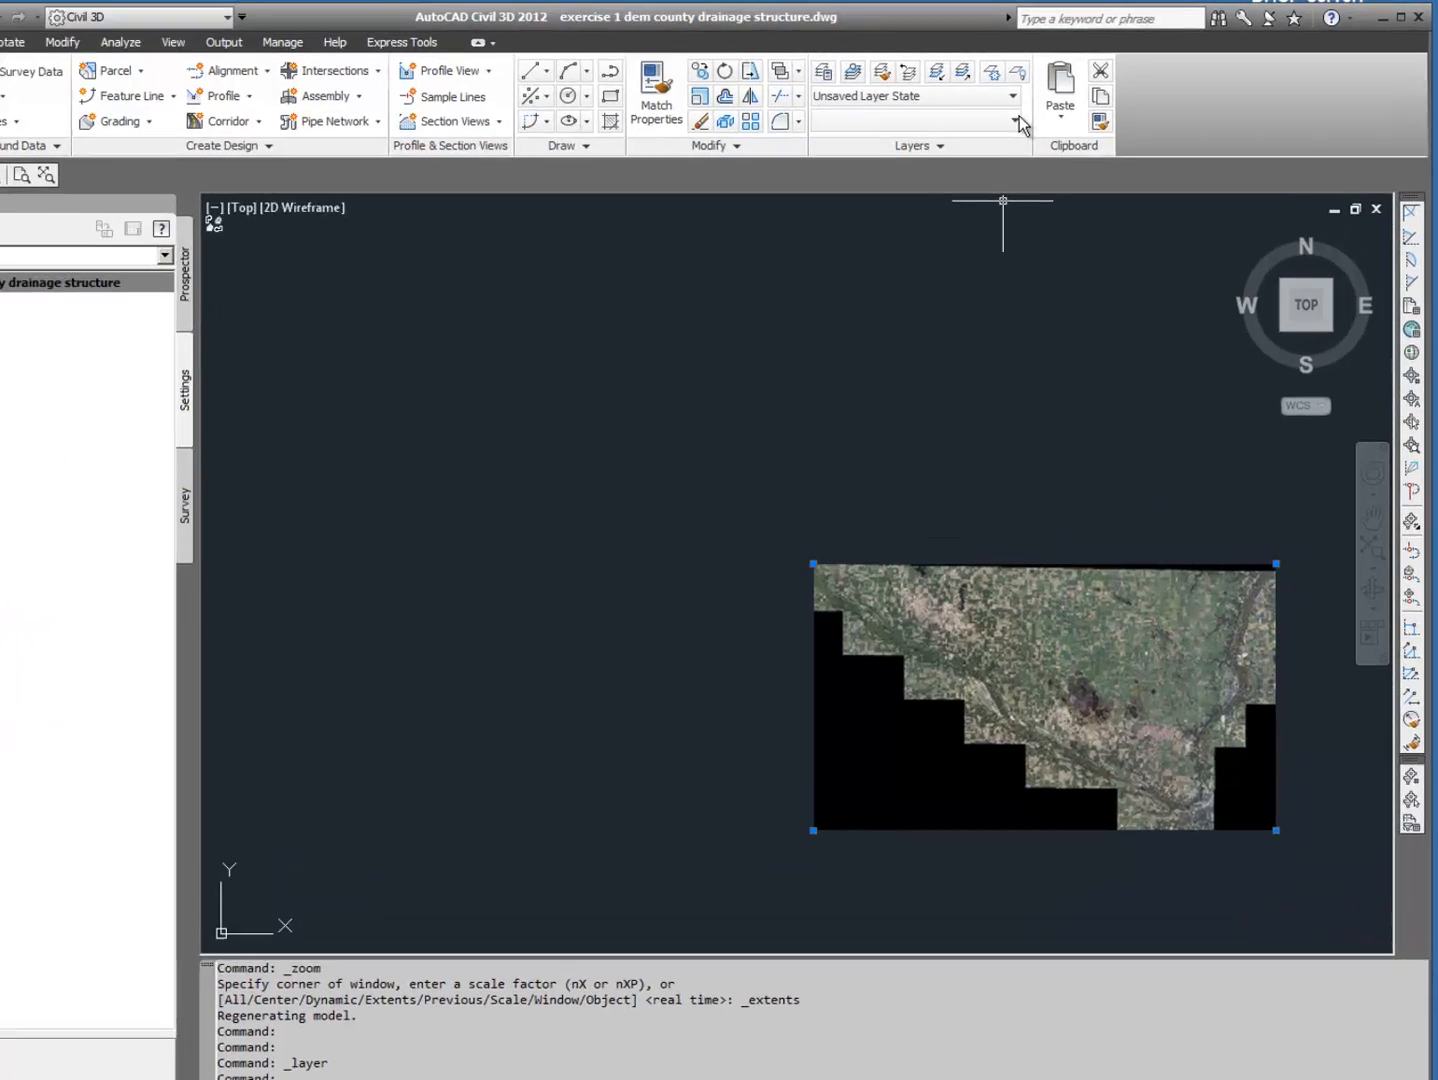
left_click(1018, 119)
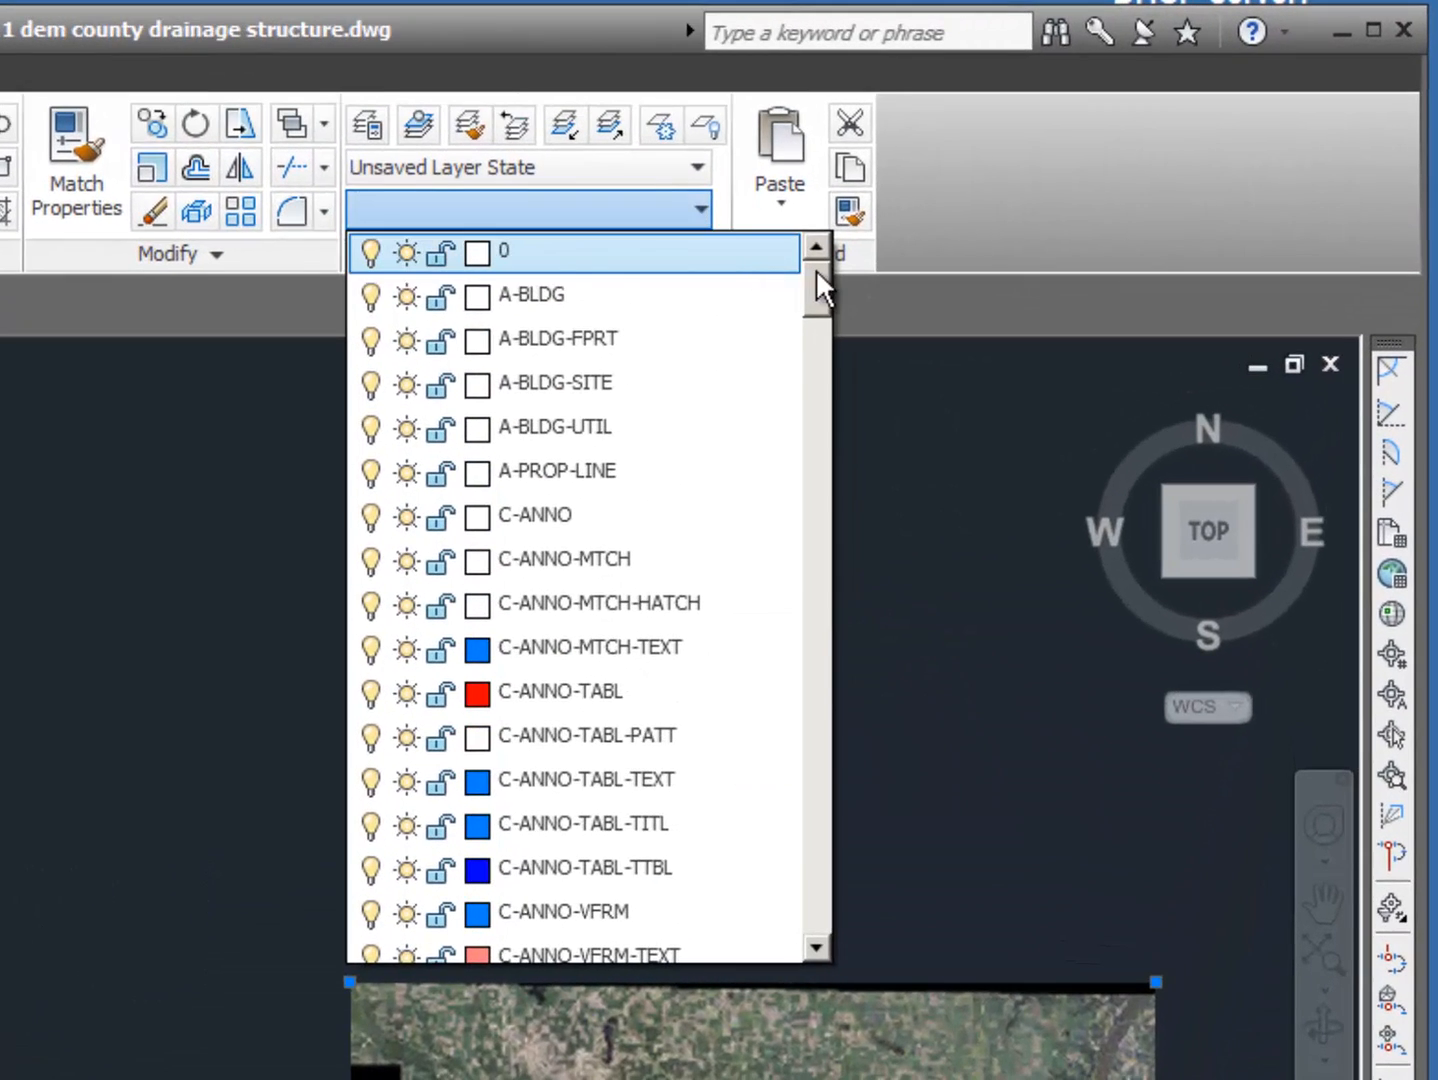
left_click_drag(1078, 160, 1092, 268)
left_click_drag(837, 450, 700, 741)
left_click(645, 666)
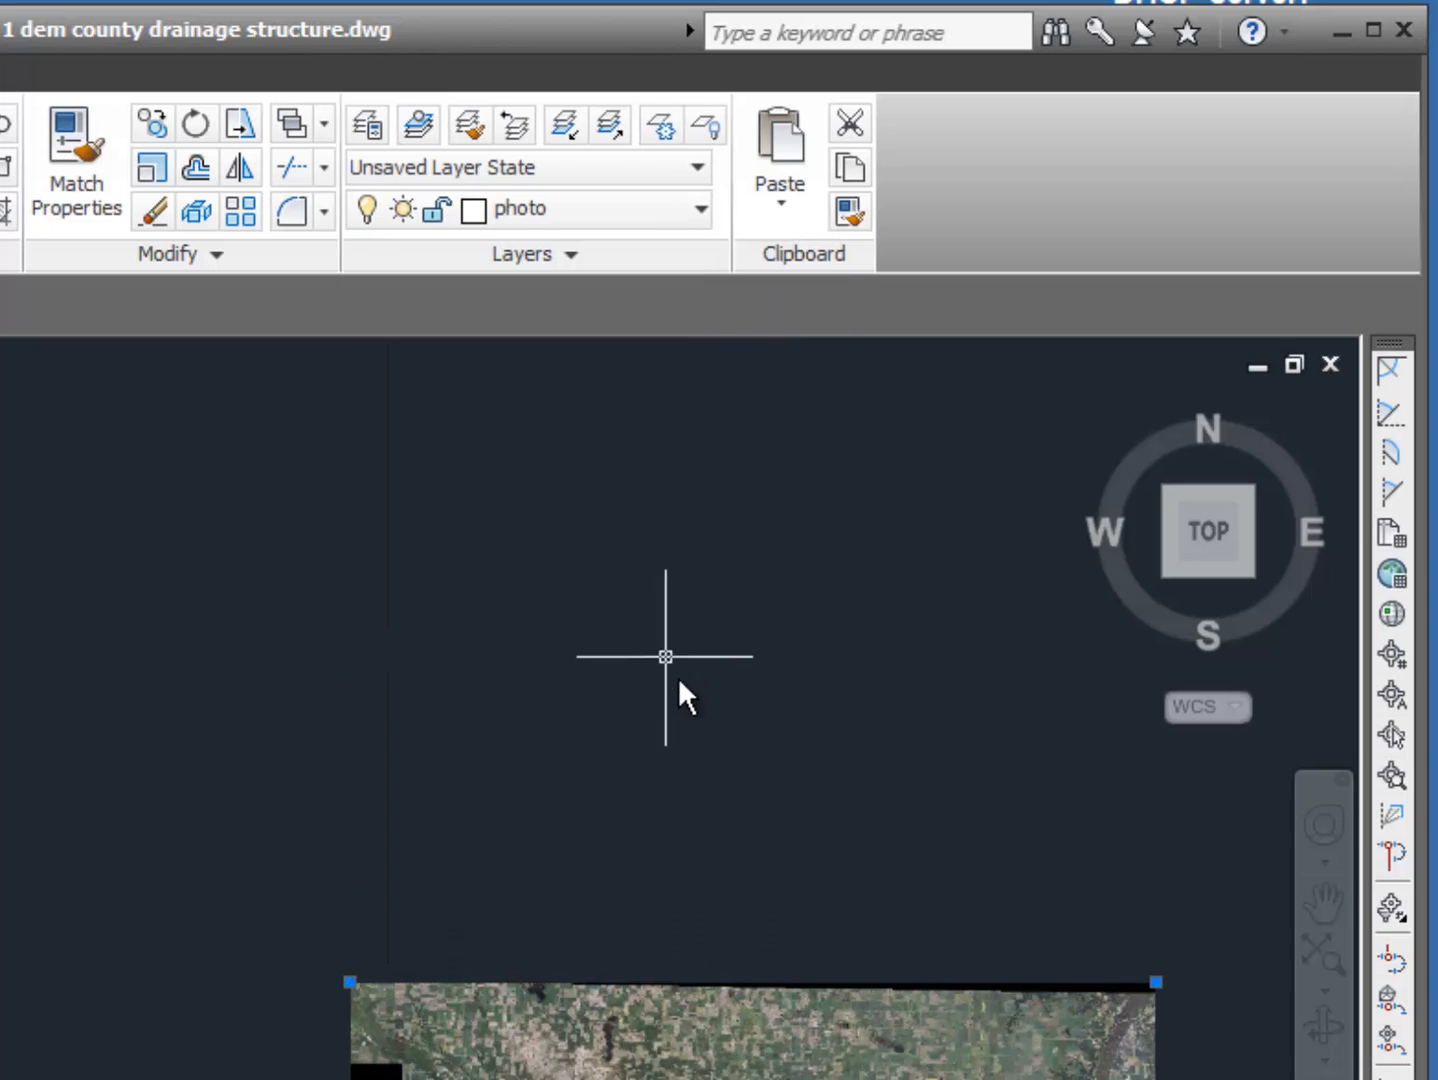
key("Escape")
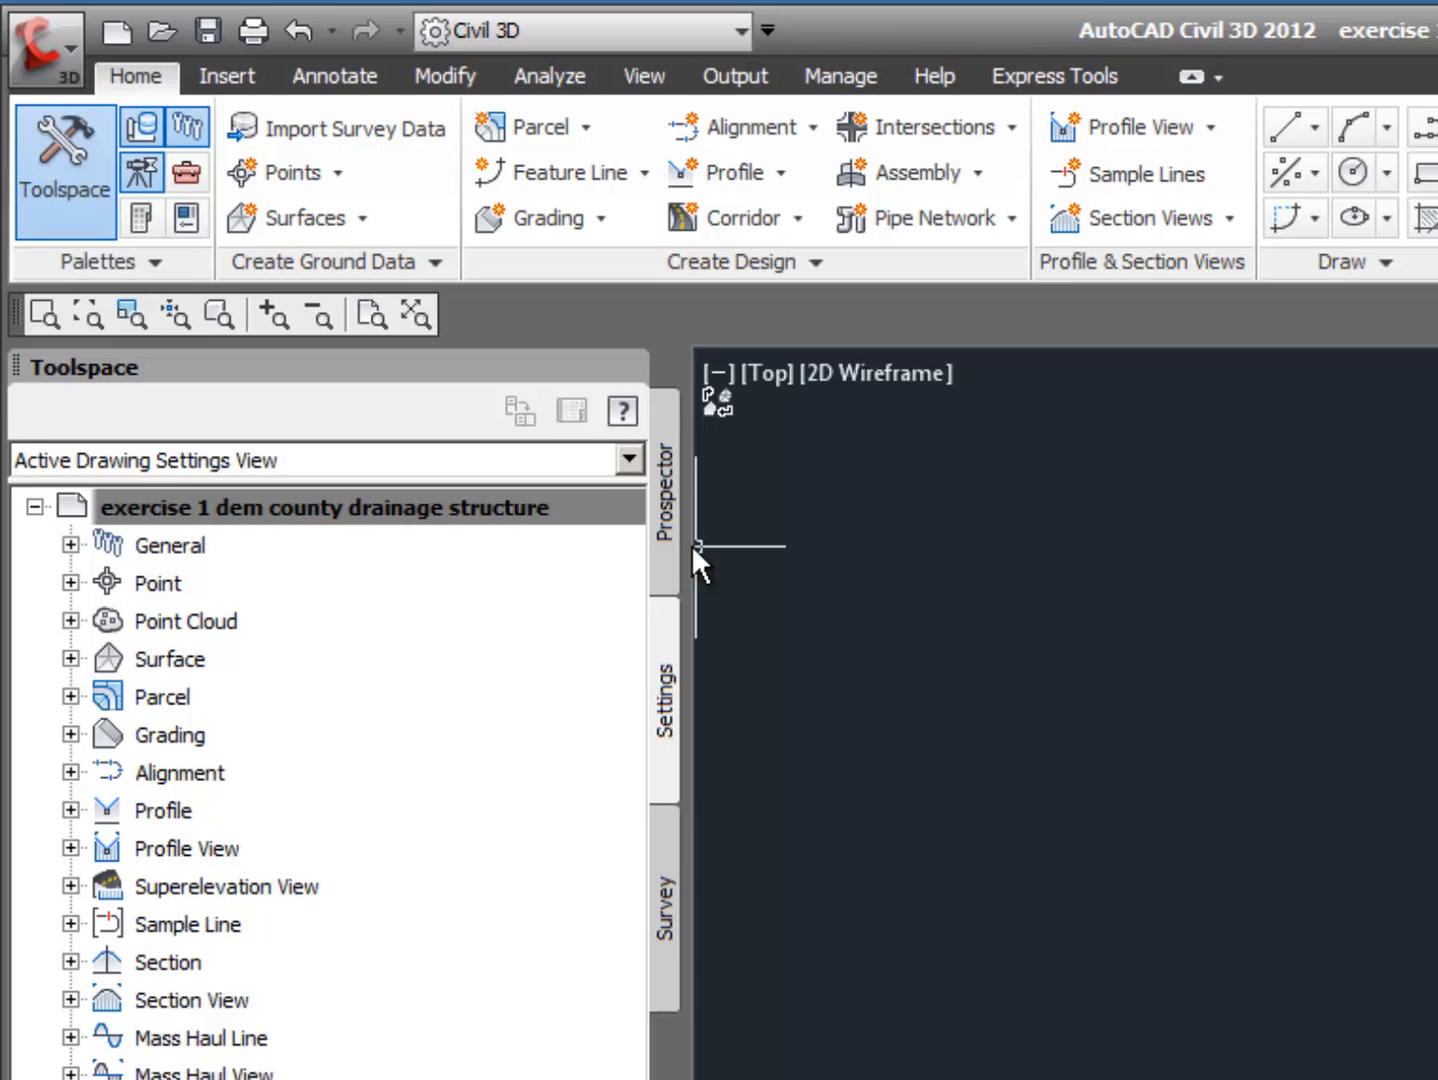
Step: Start a new point cloud from the drawing's Point Clouds collection, name it existing ground data, and continue to its source data
left_click(667, 524)
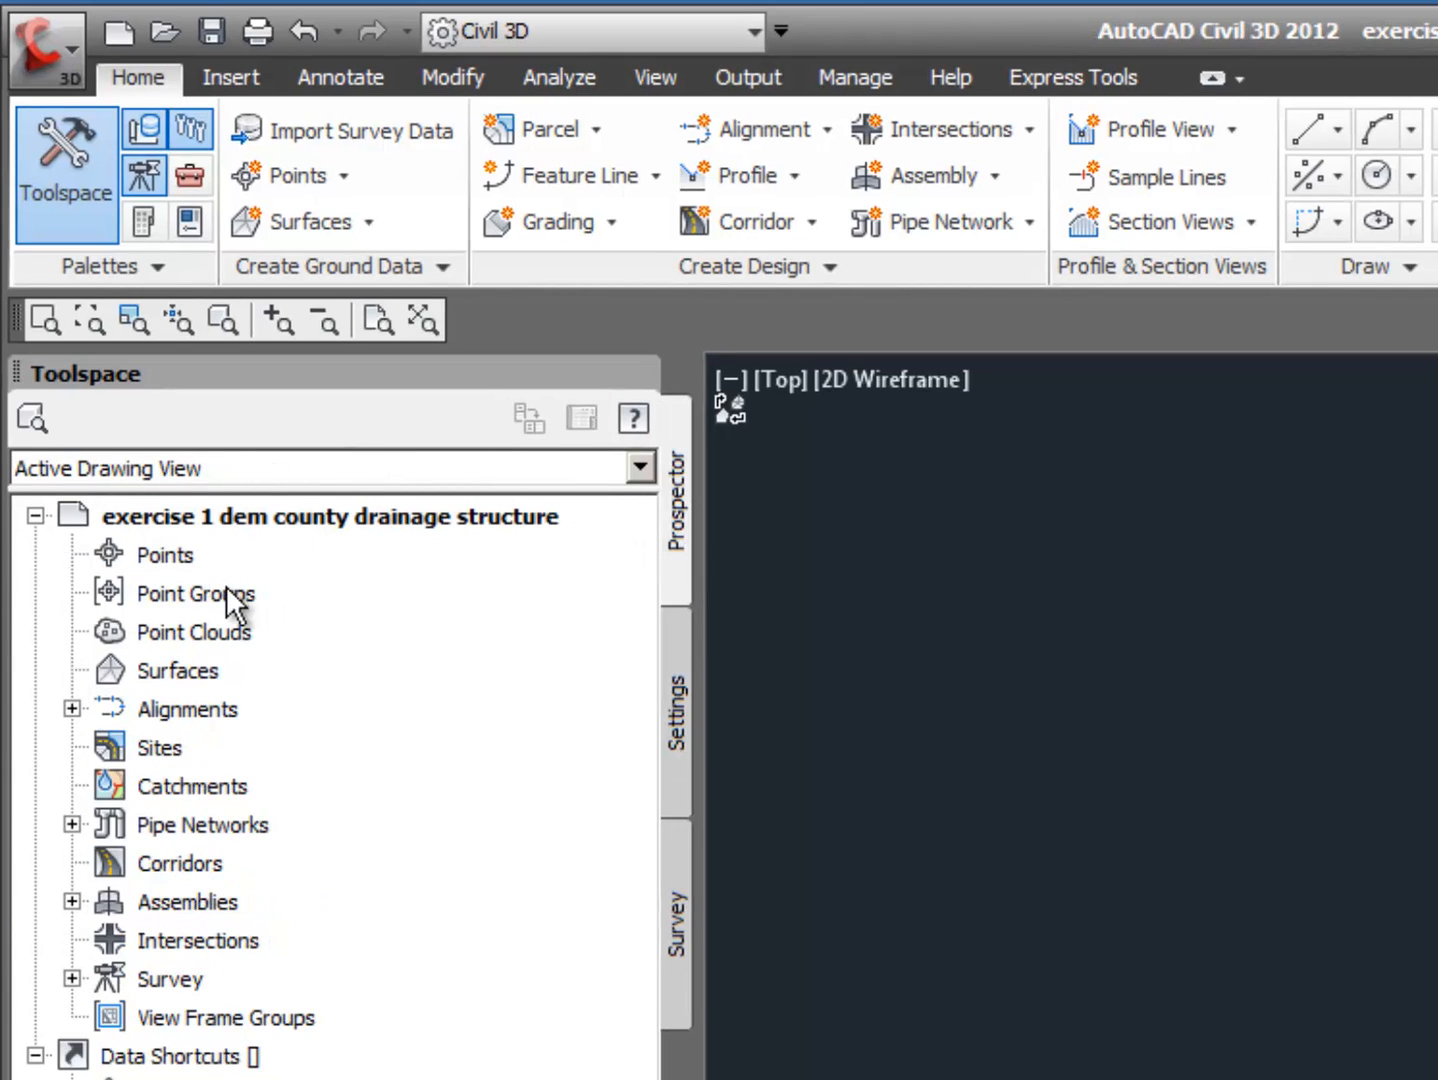
left_click(214, 633)
right_click(265, 628)
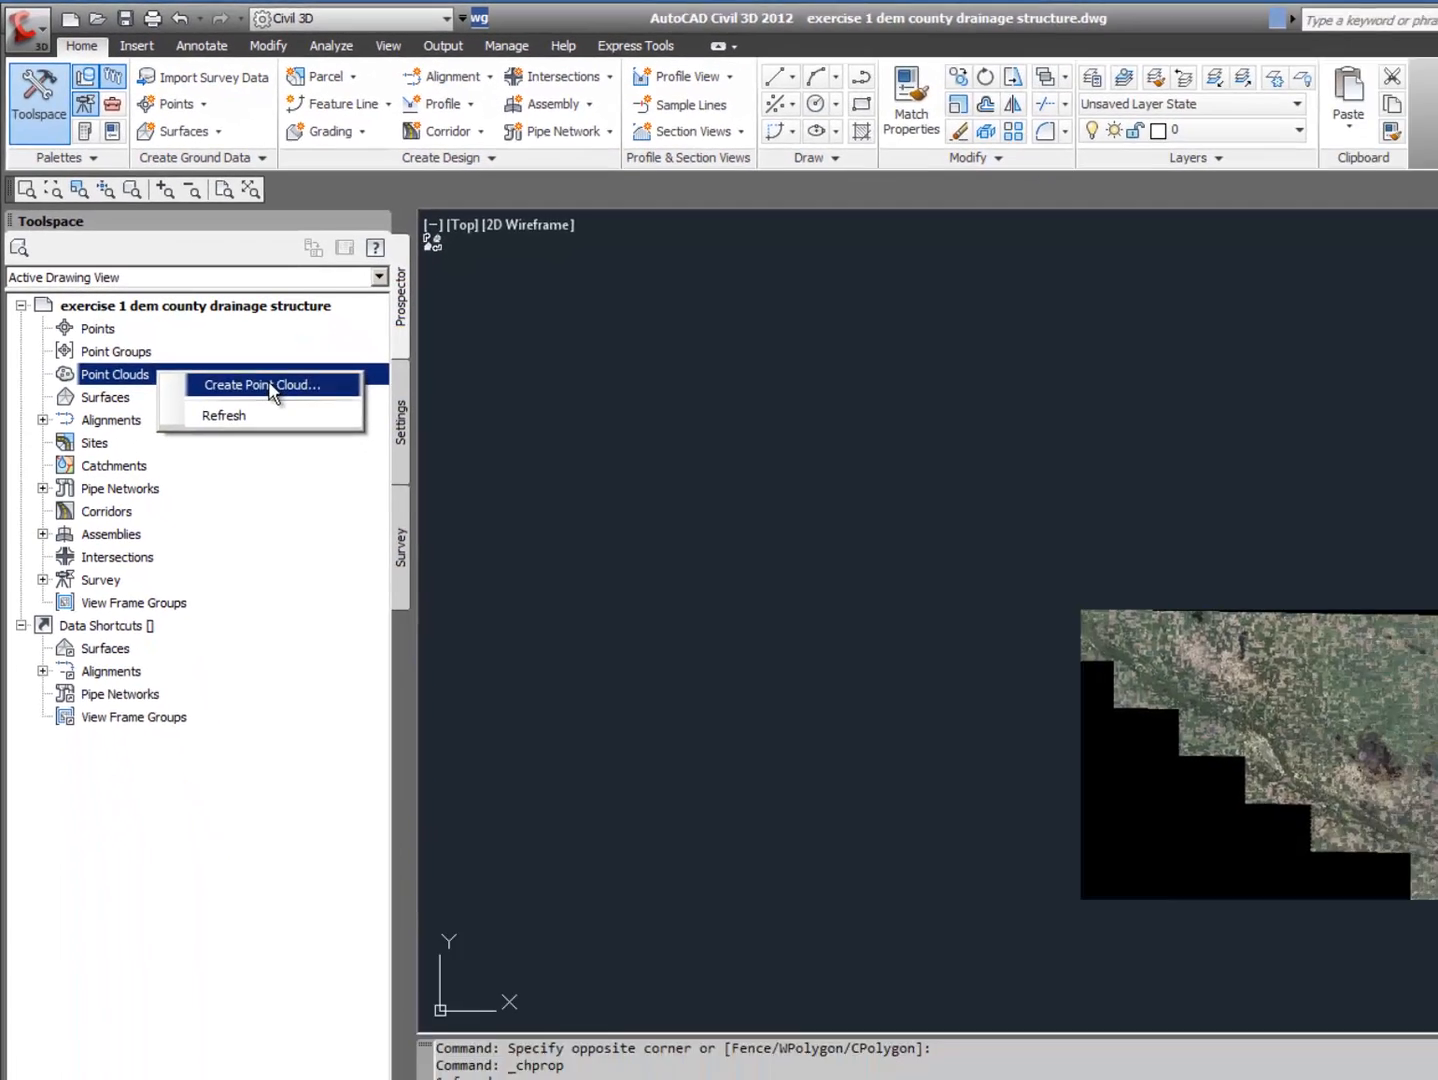
left_click(453, 649)
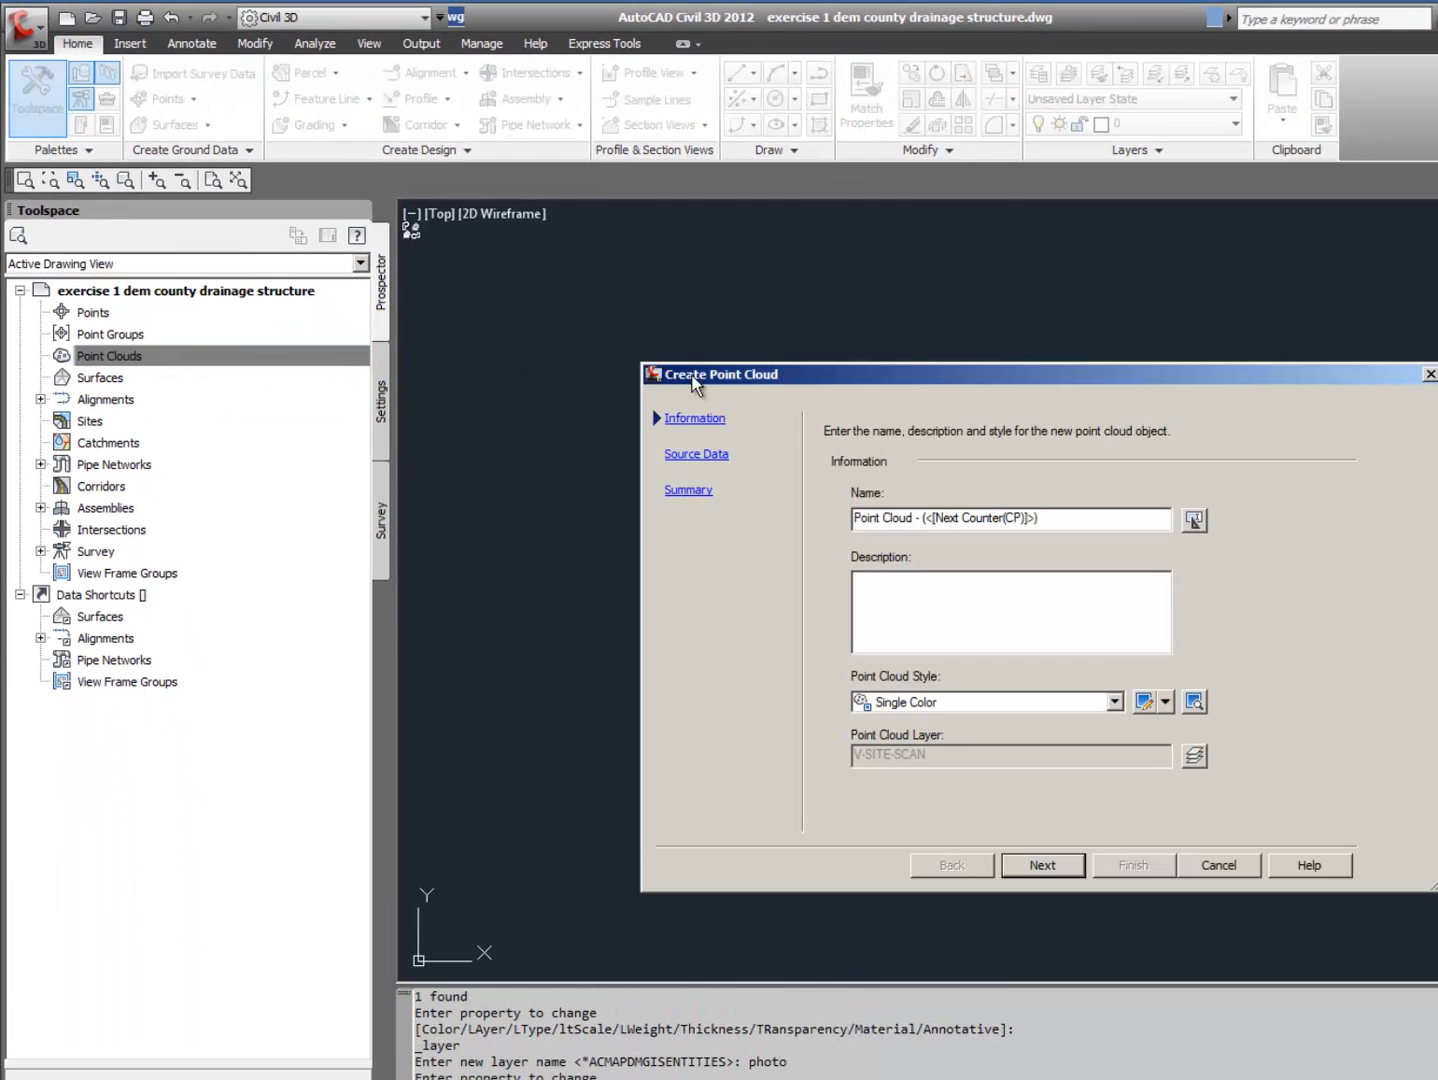
left_click(1059, 519)
left_click_drag(1059, 519, 825, 510)
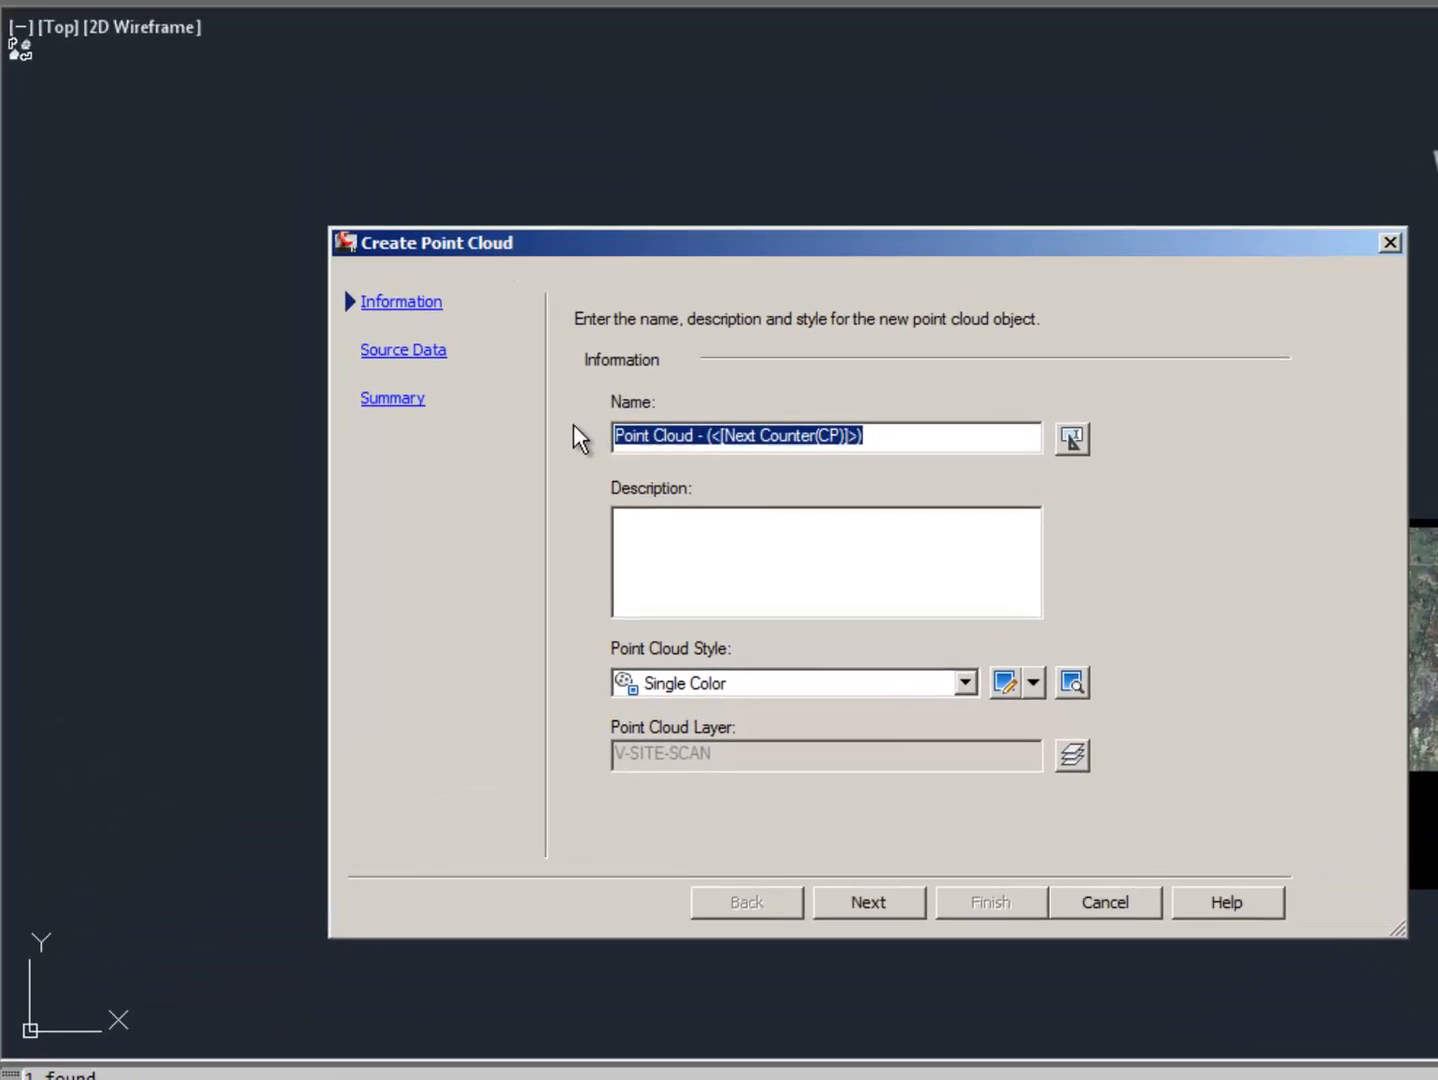
type("existing gour")
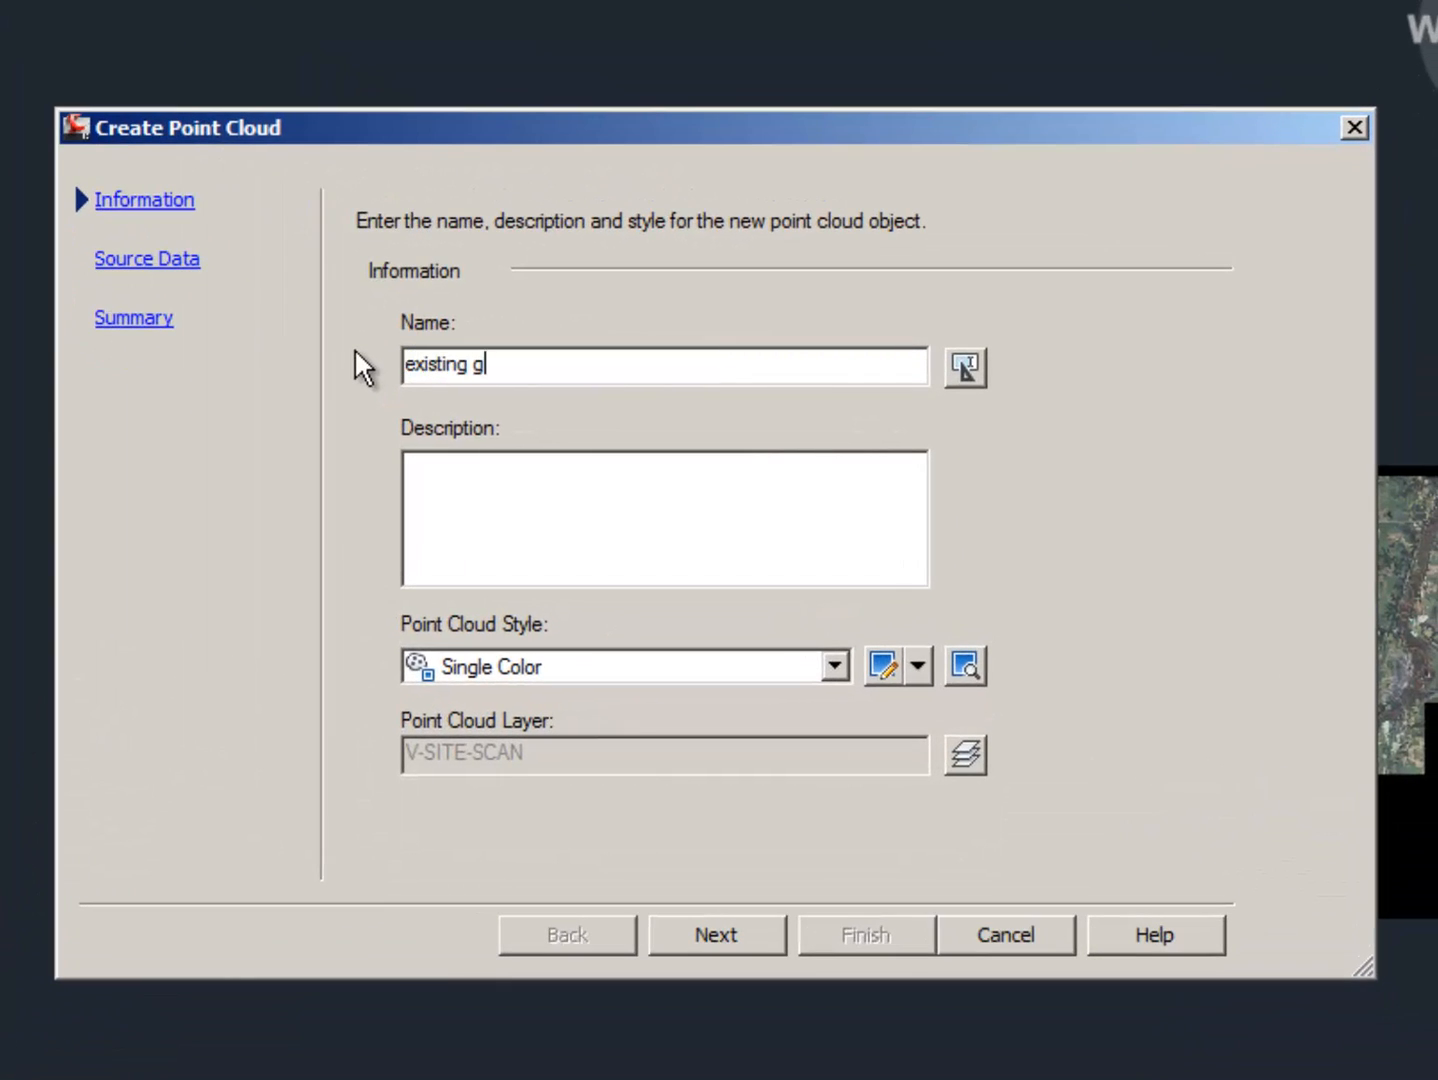
key("BackSpace")
key("BackSpace")
key("BackSpace")
type("round data")
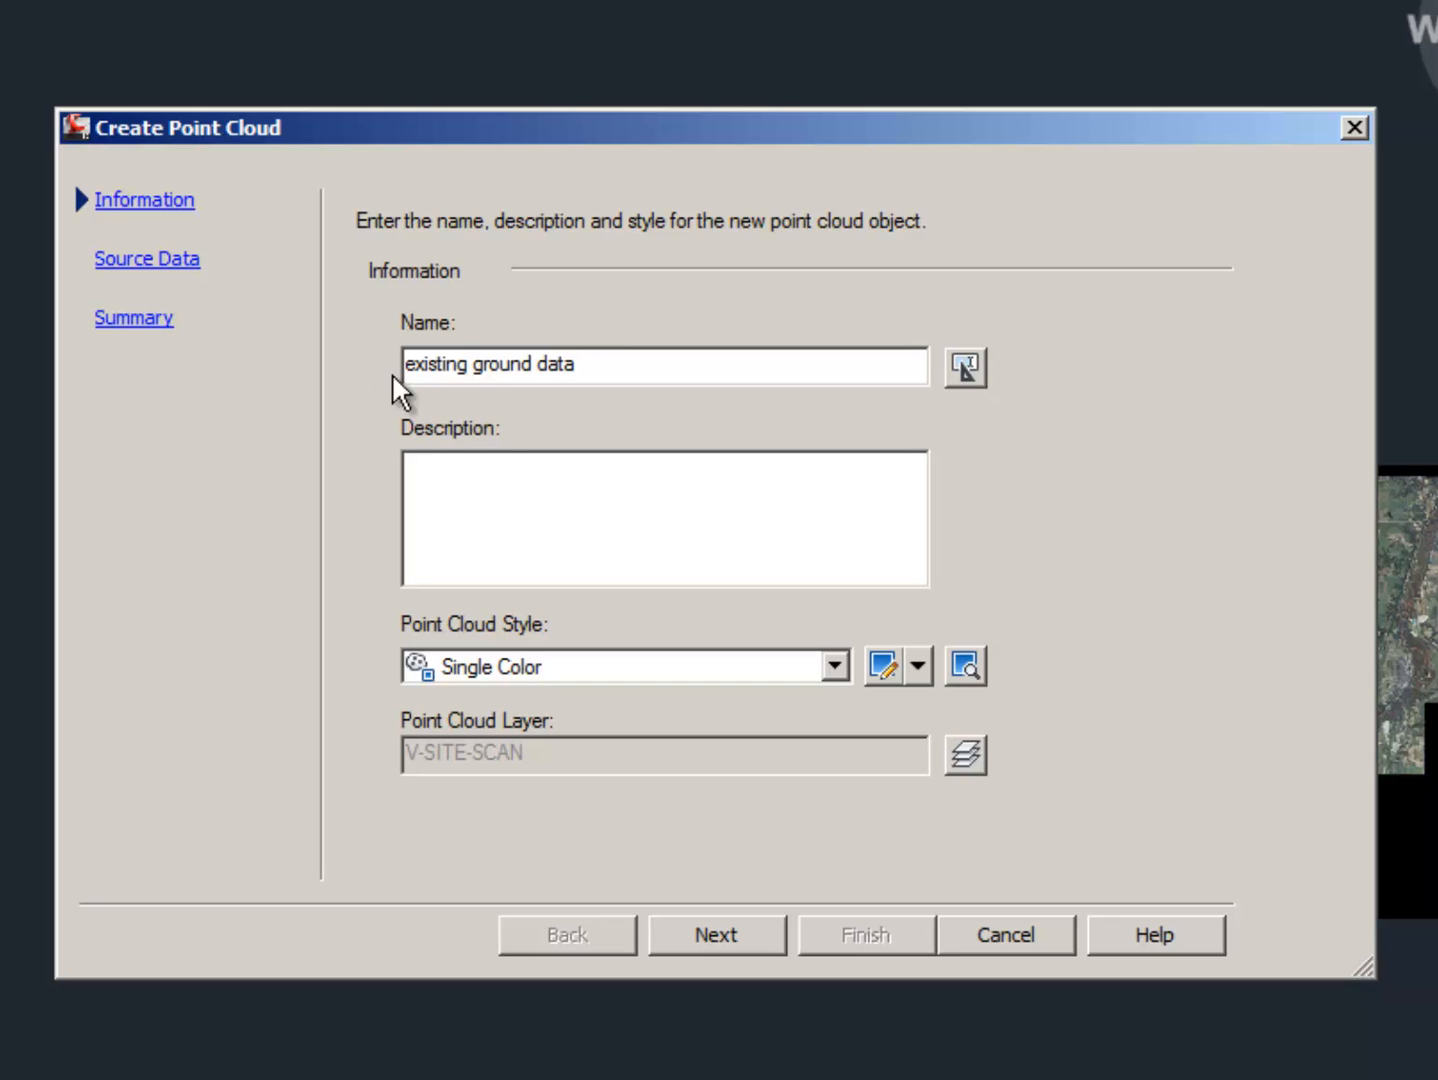
left_click(714, 940)
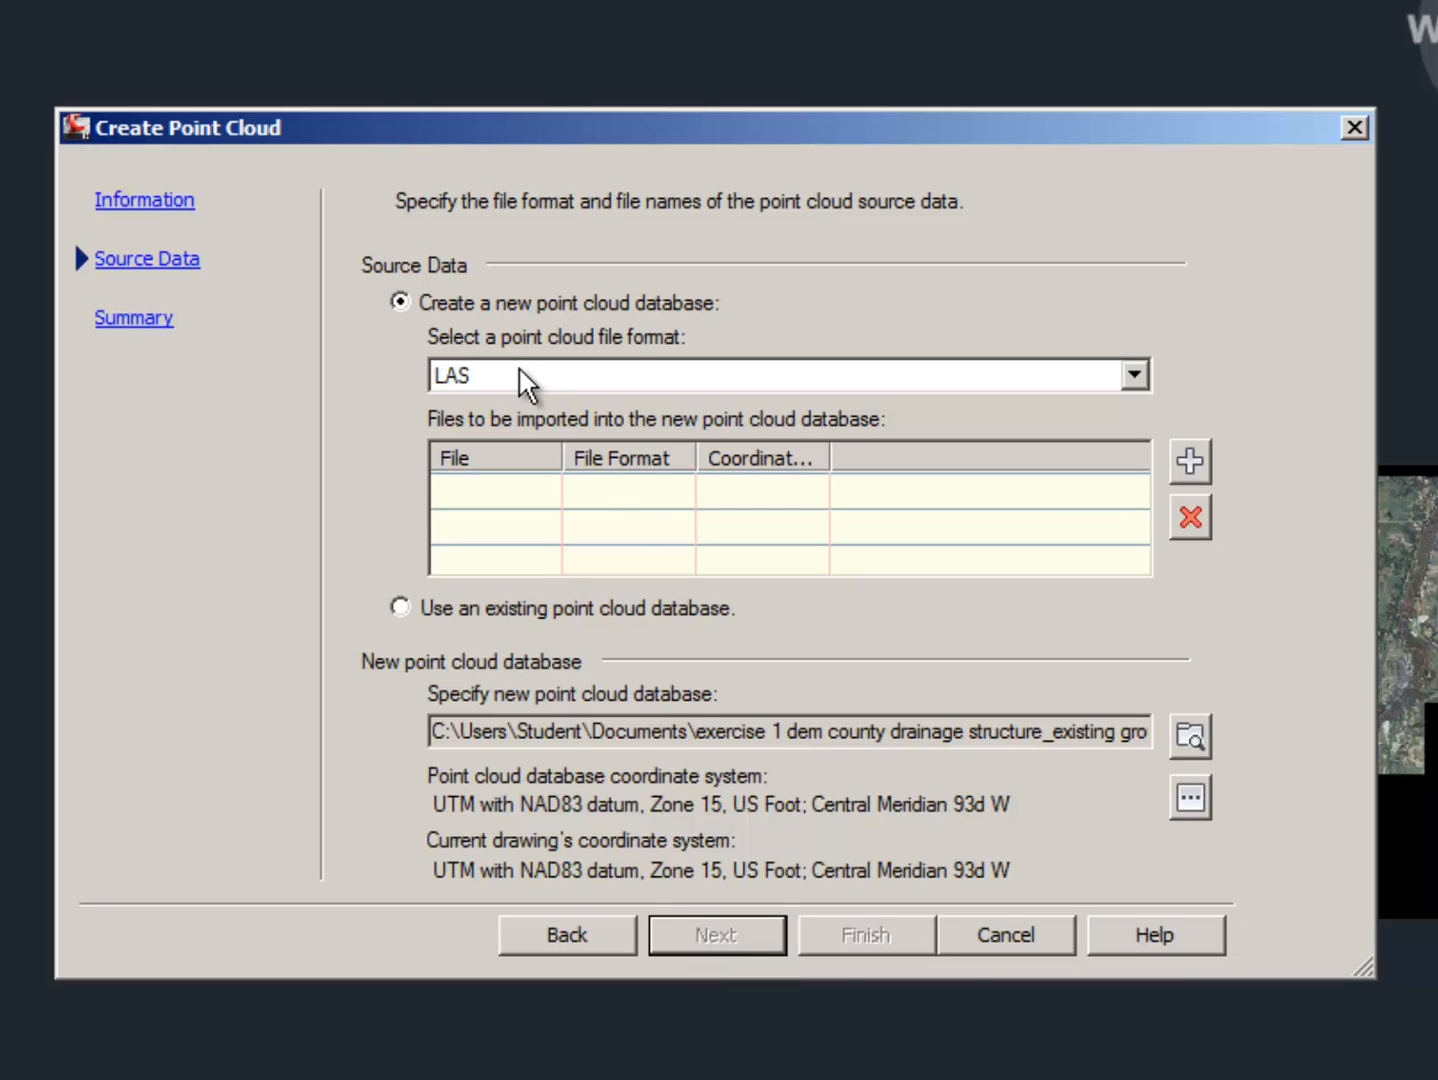
Step: Set the point cloud source format to ESRI ADF and browse to the dem_ft folder under exercise 1 in lidar engineering course files
left_click(1134, 376)
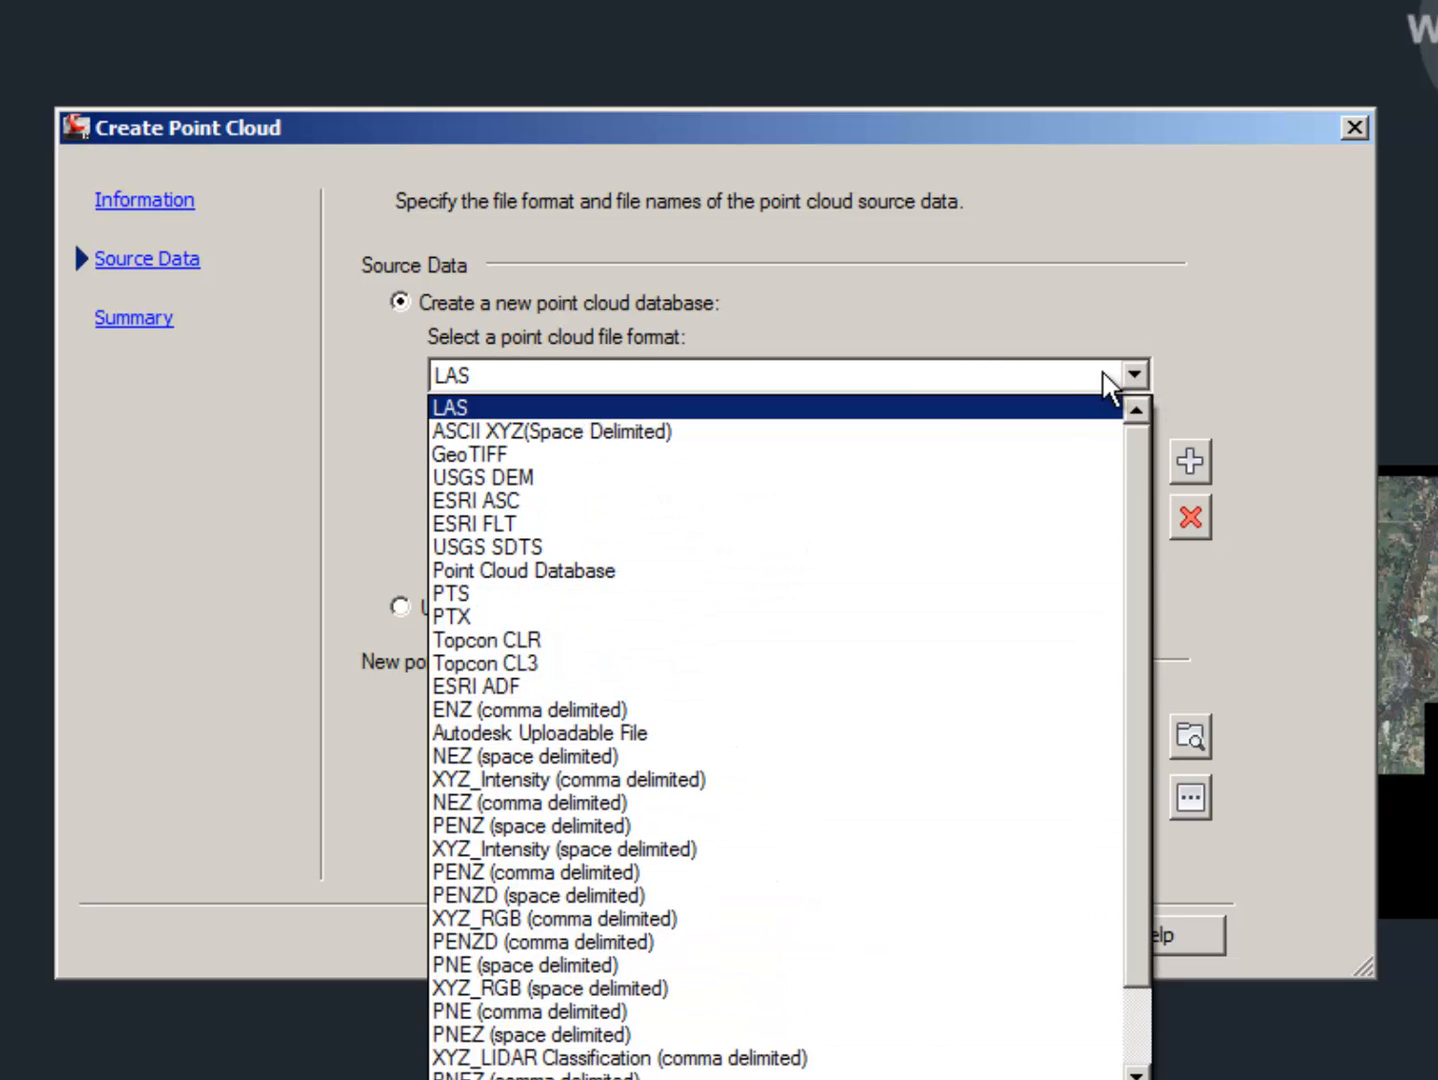
left_click(530, 687)
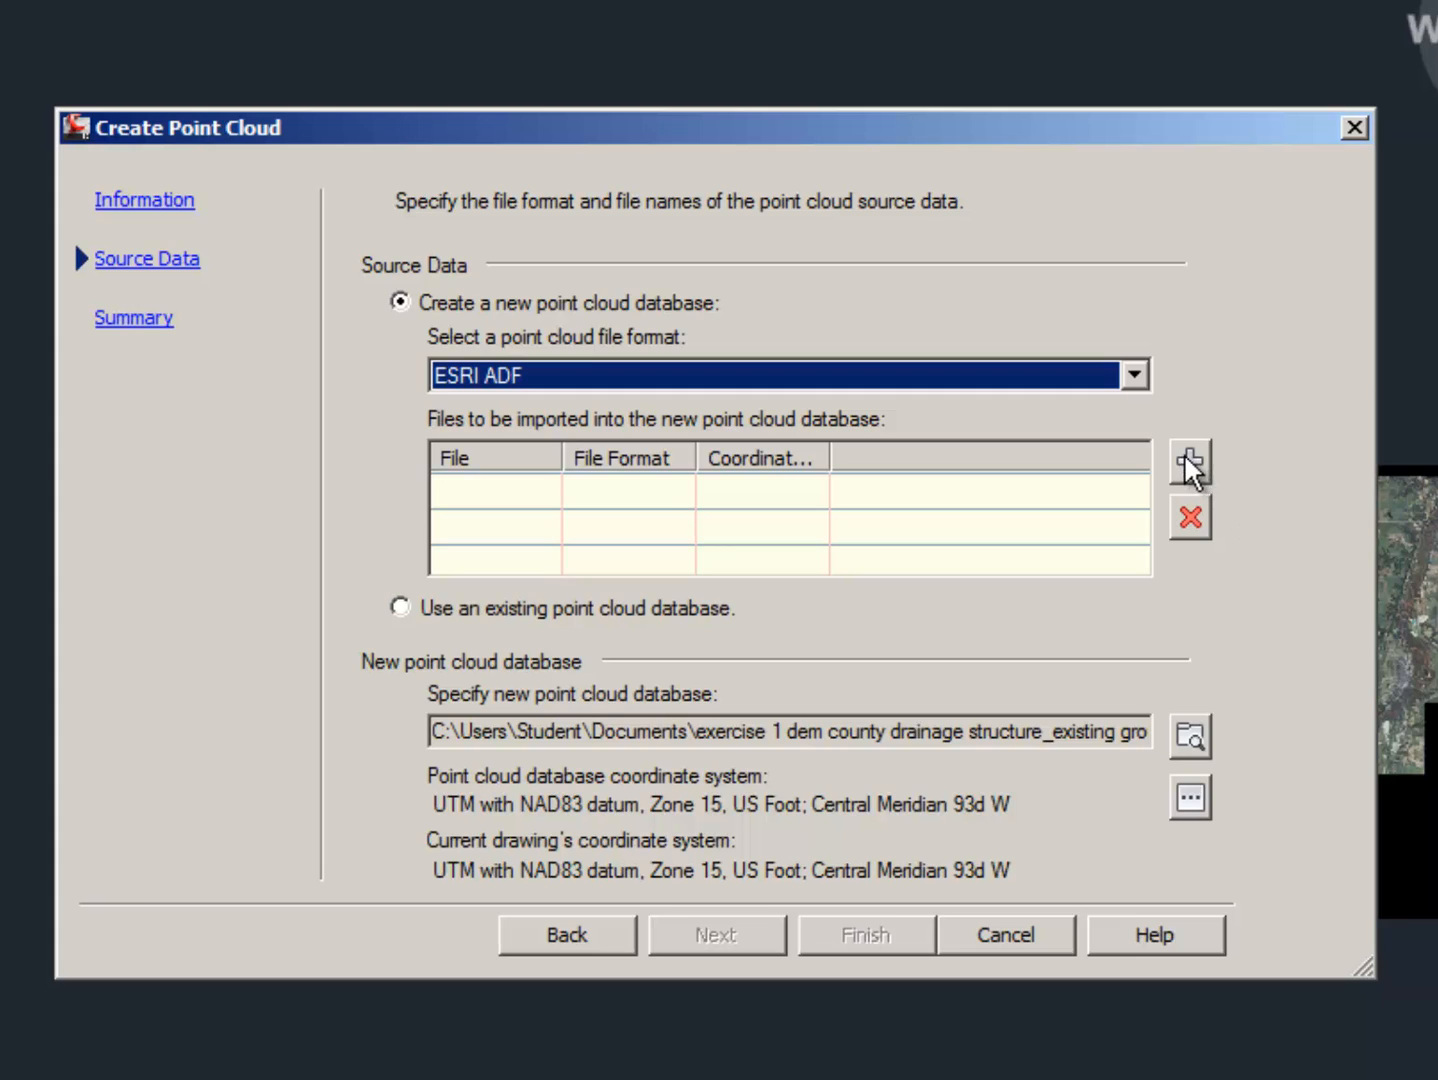
left_click(1216, 456)
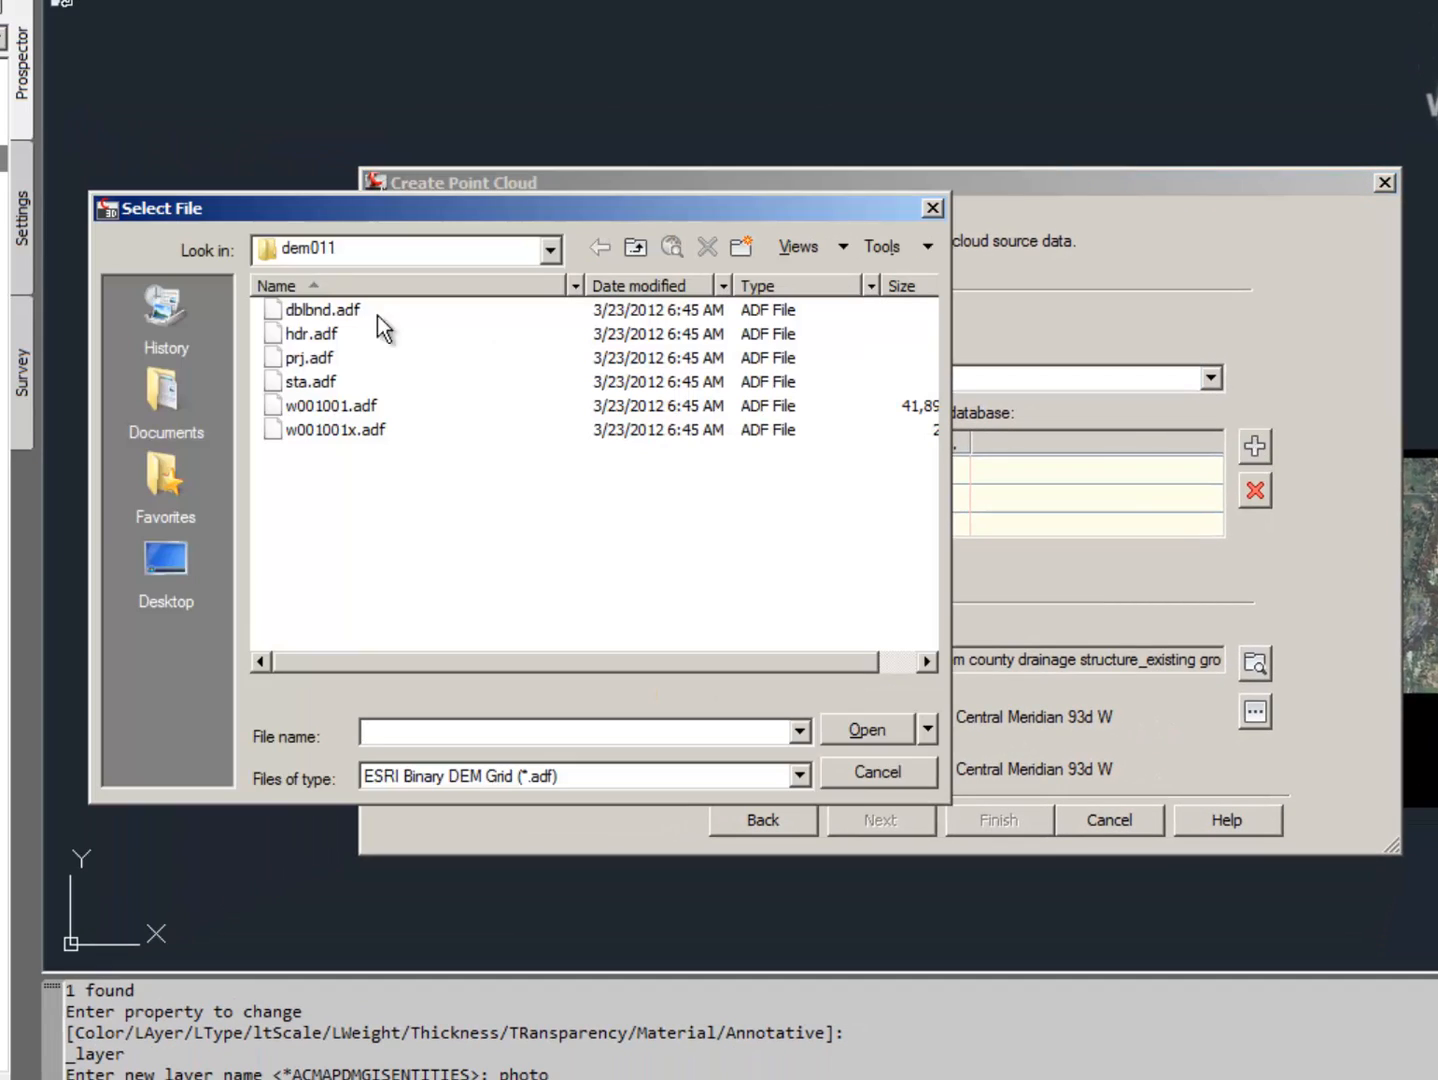
left_click(551, 250)
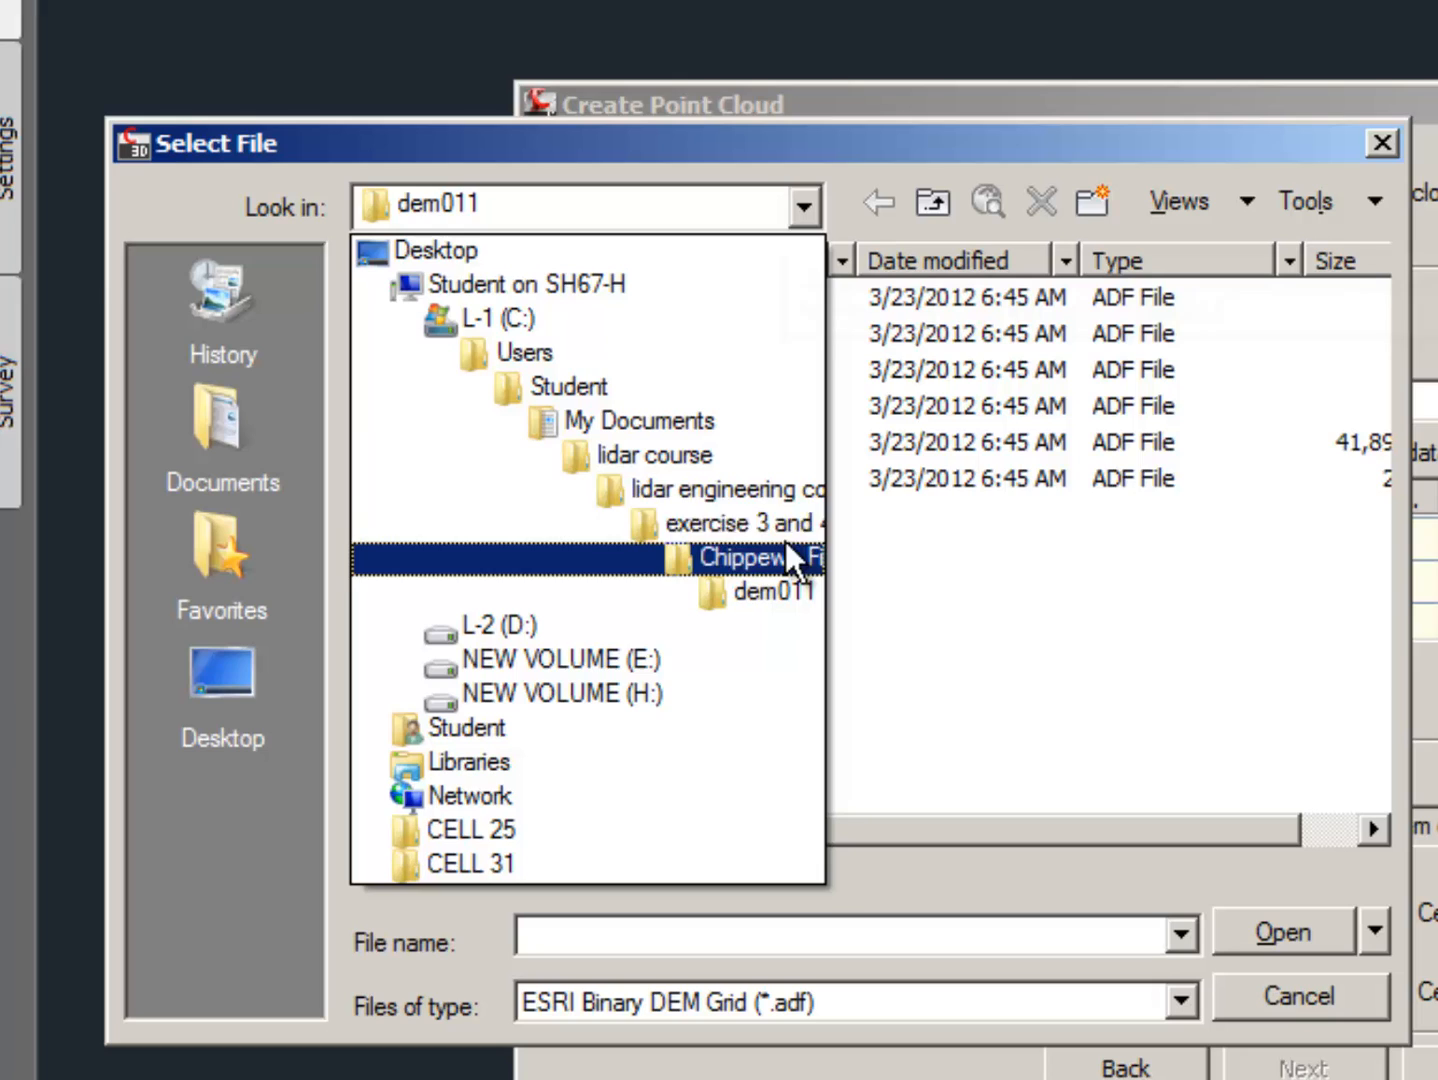
left_click(610, 452)
double_click(576, 292)
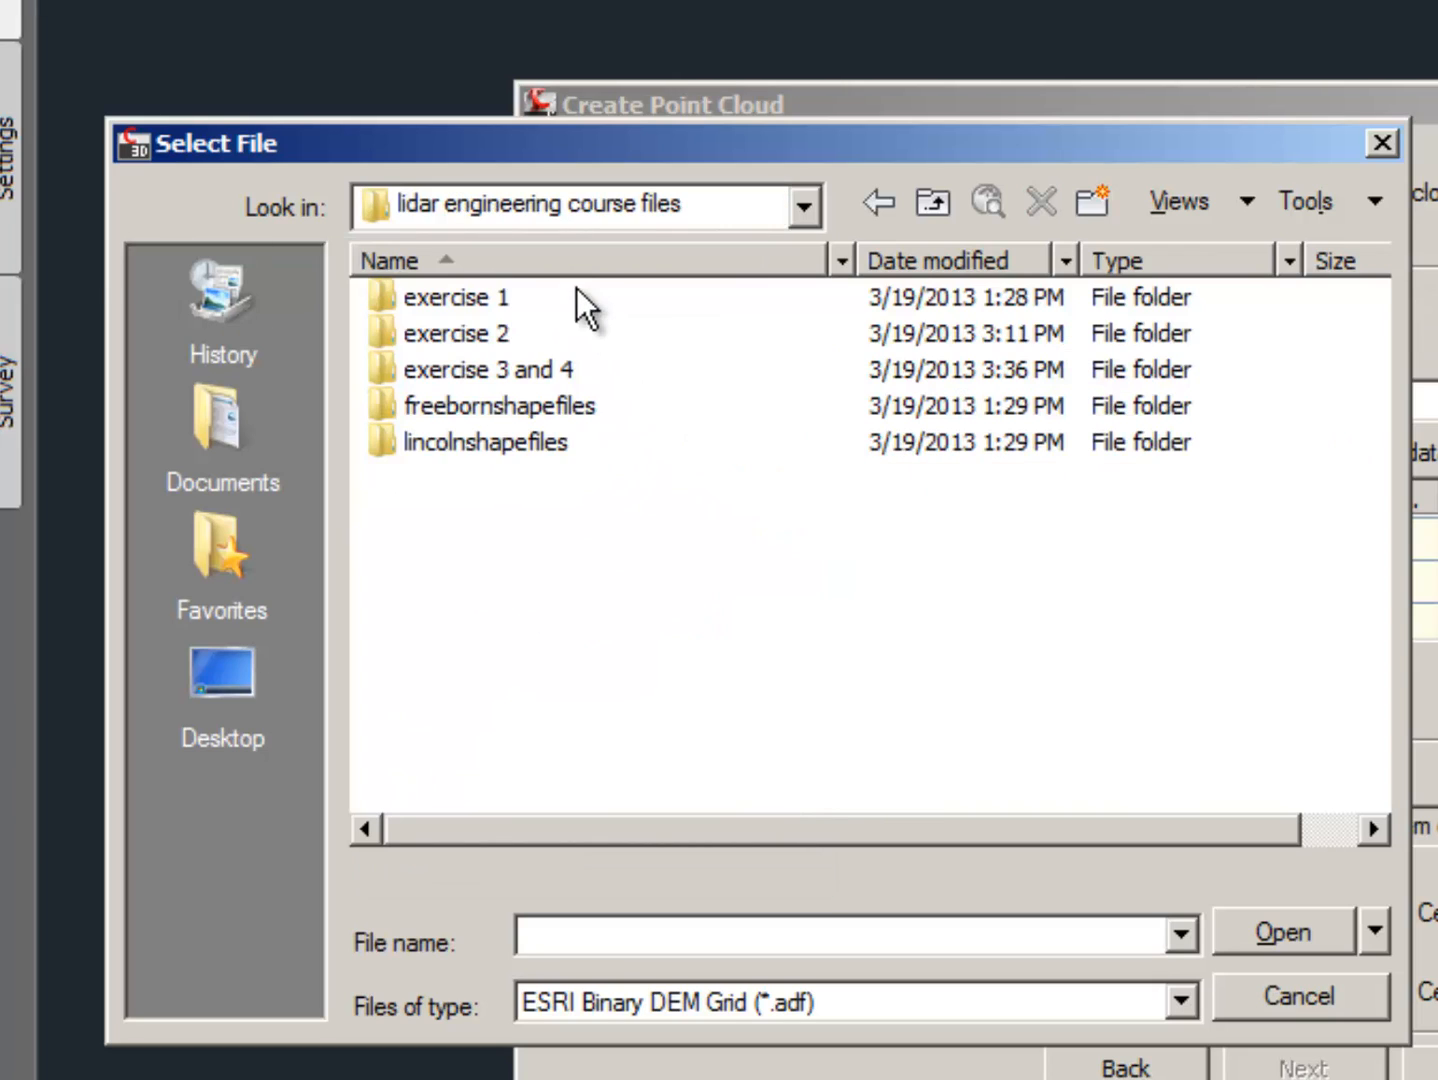
double_click(446, 294)
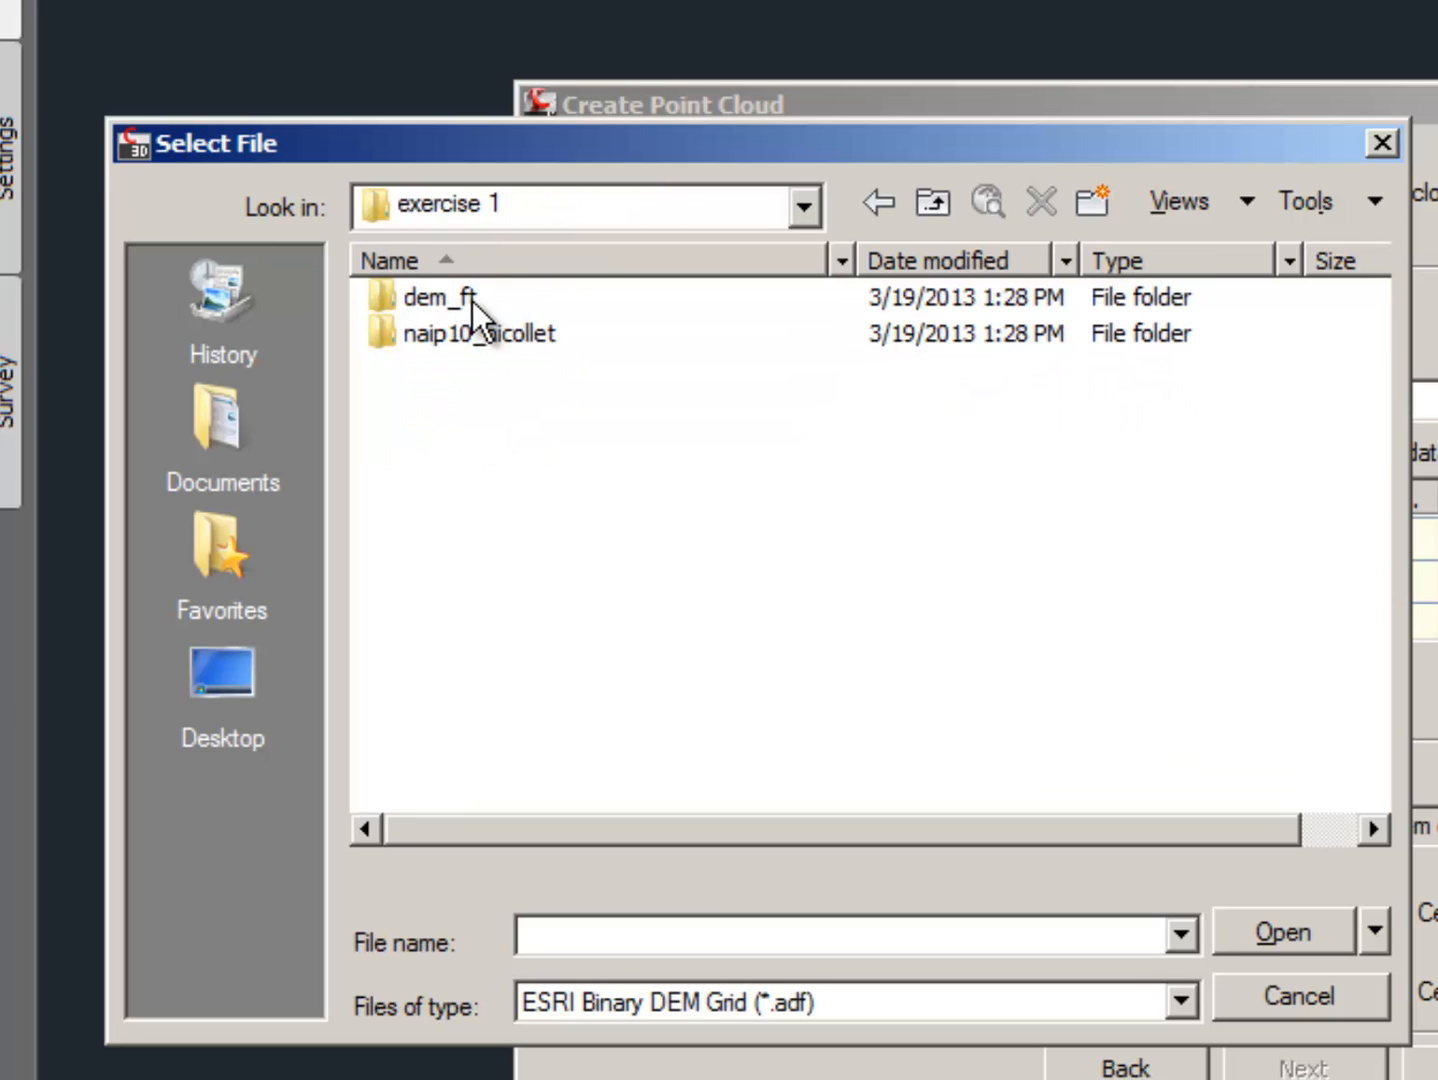
double_click(471, 299)
Step: Add all the ADF files from dblbnd.adf through w001001x.adf as source data, then finish creating the point cloud and dismiss the background processing notice
left_click(477, 292)
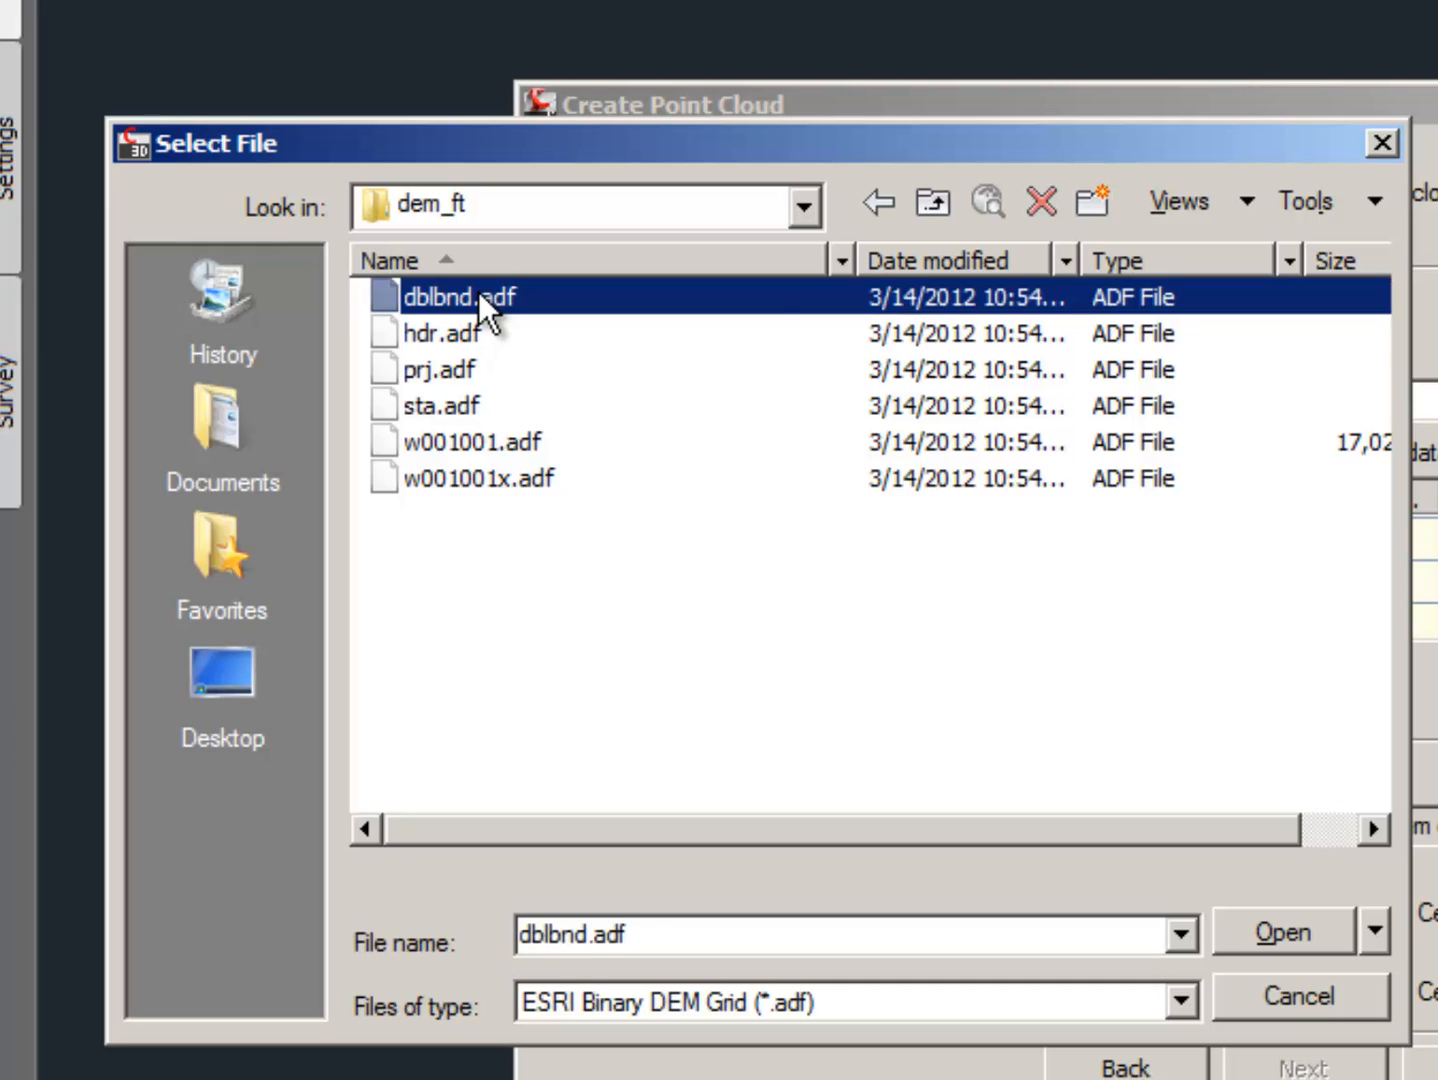
key("shift+Down")
key("shift+Down")
key("shift+Down")
key("shift+Down")
key("shift+Down")
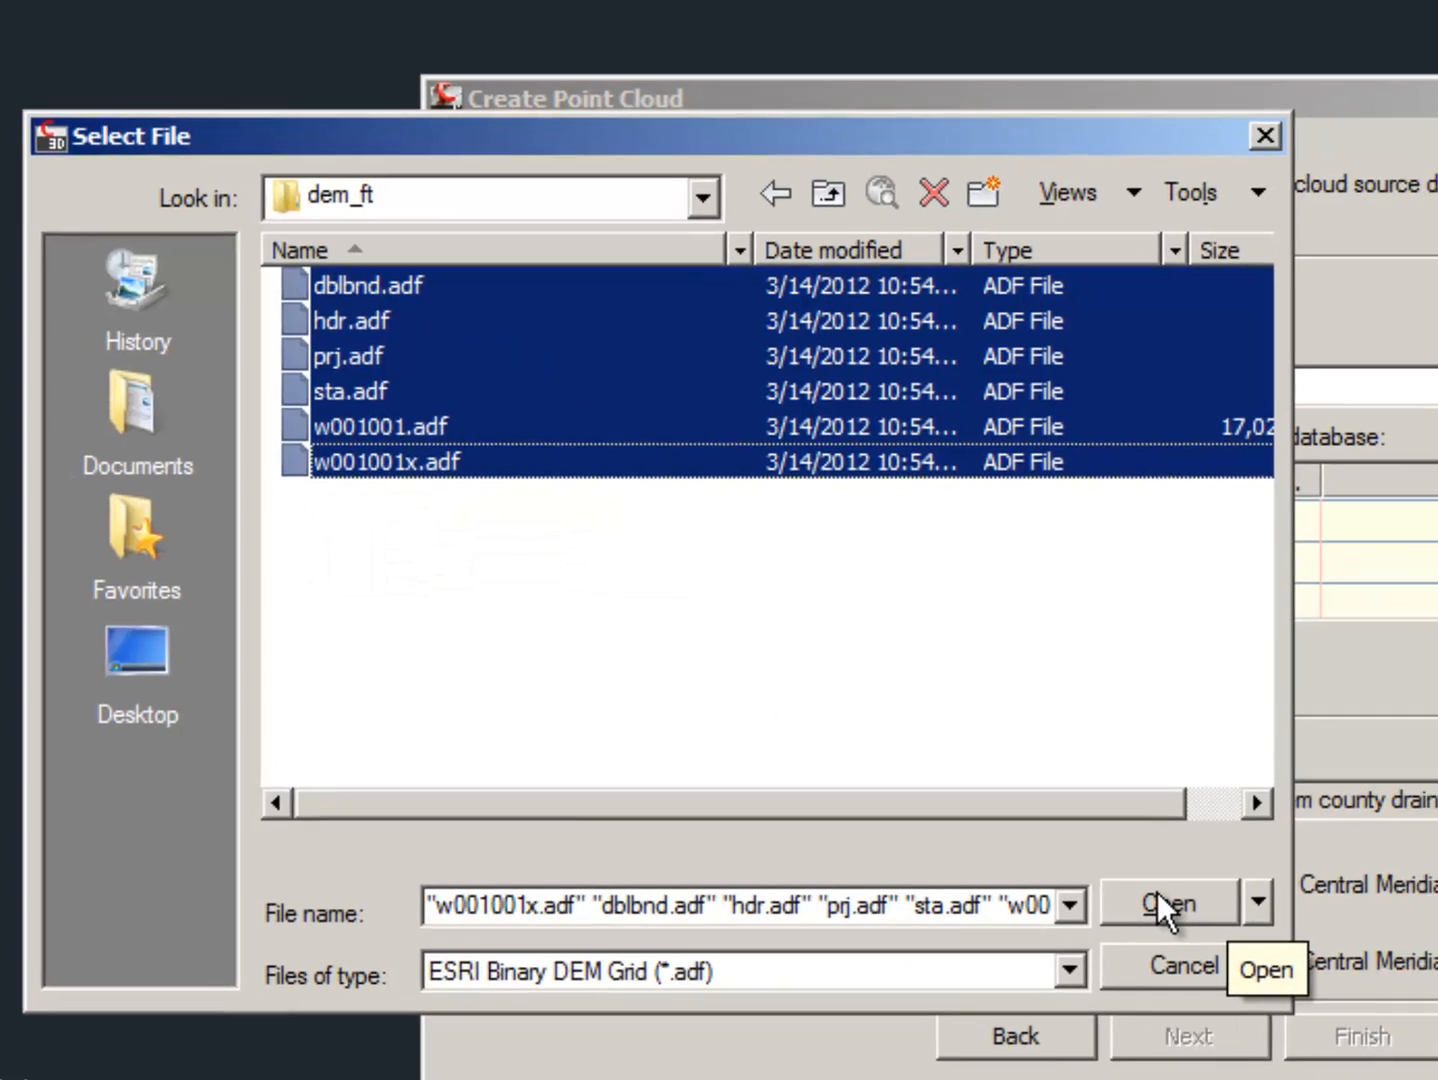
left_click(1264, 930)
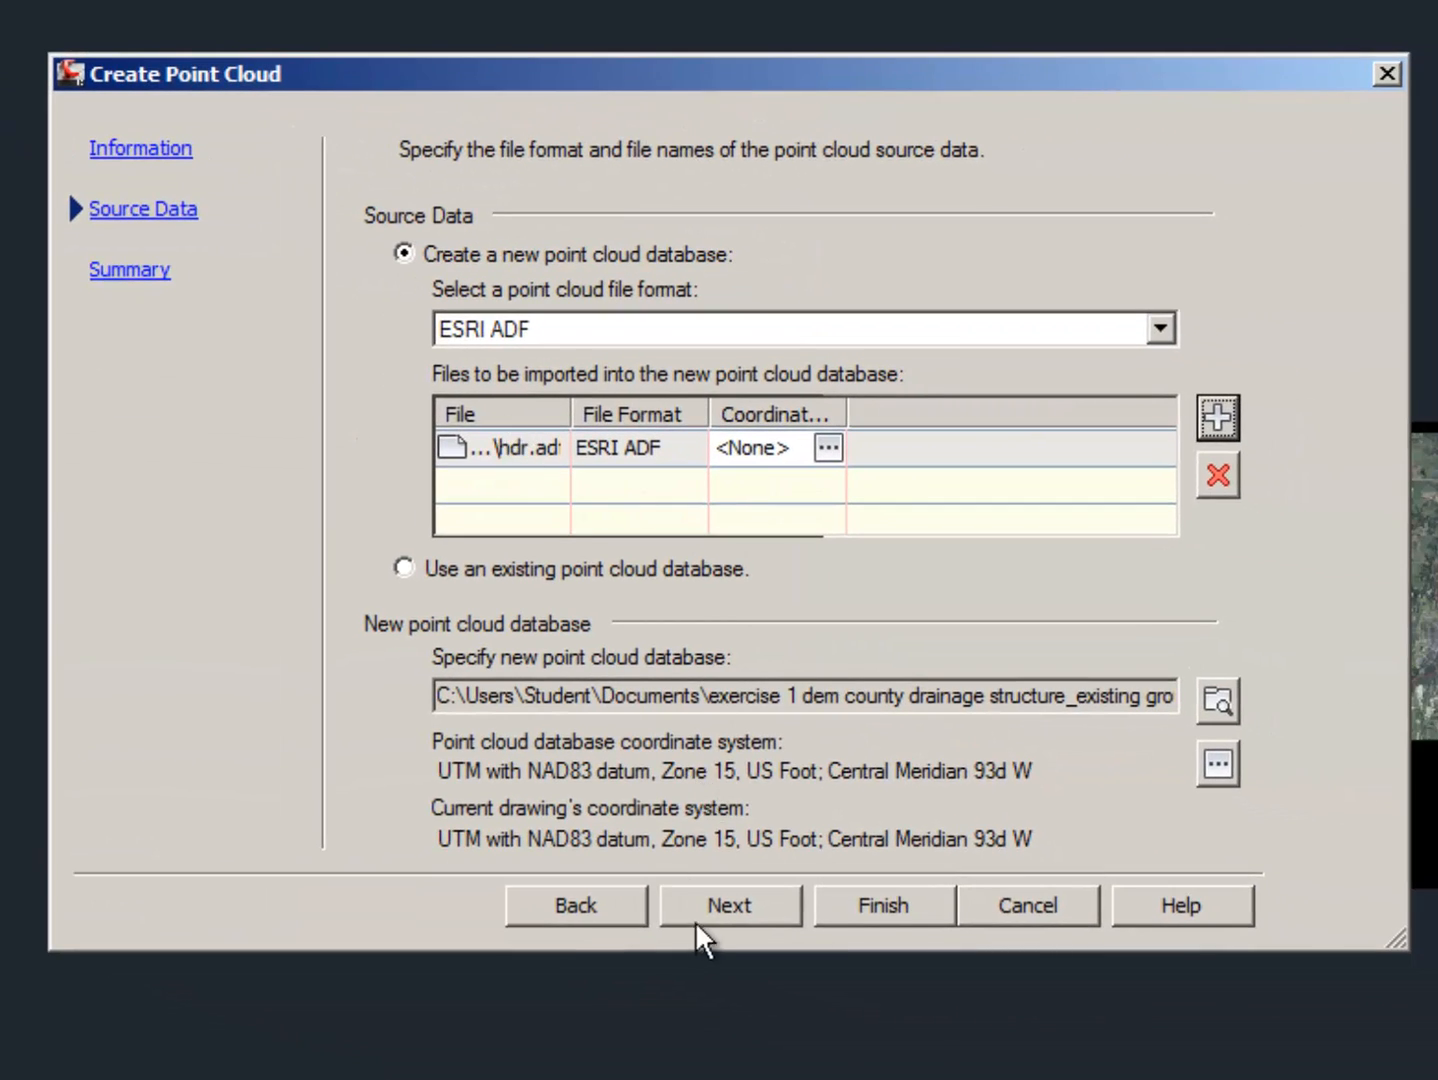
left_click(886, 903)
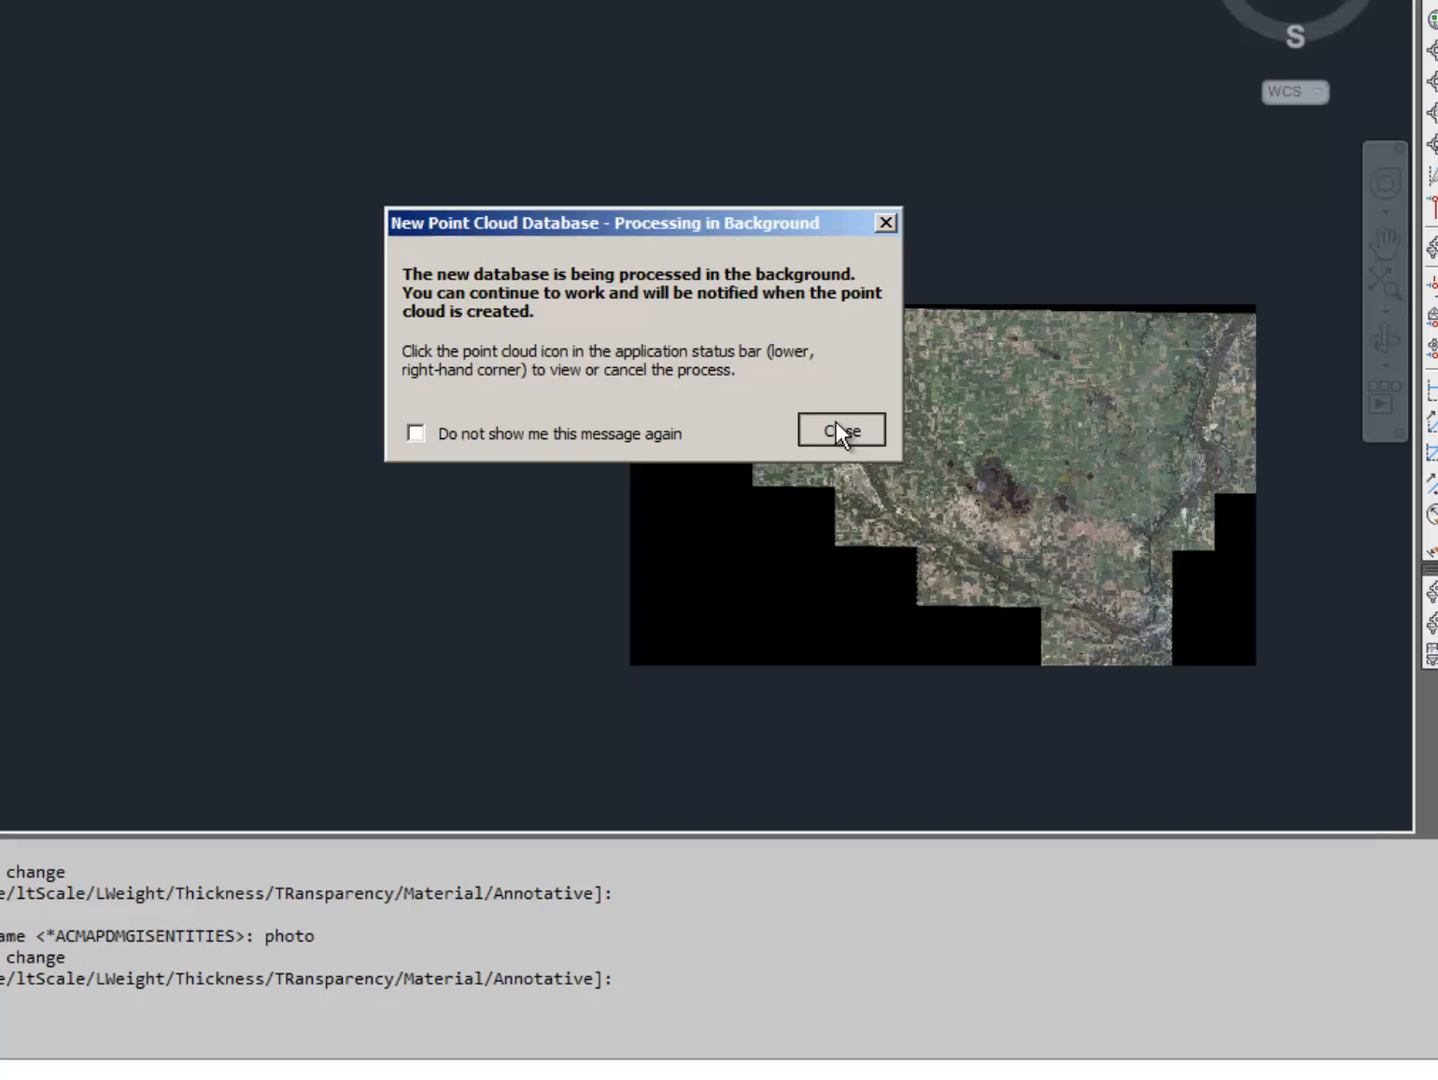
left_click(976, 584)
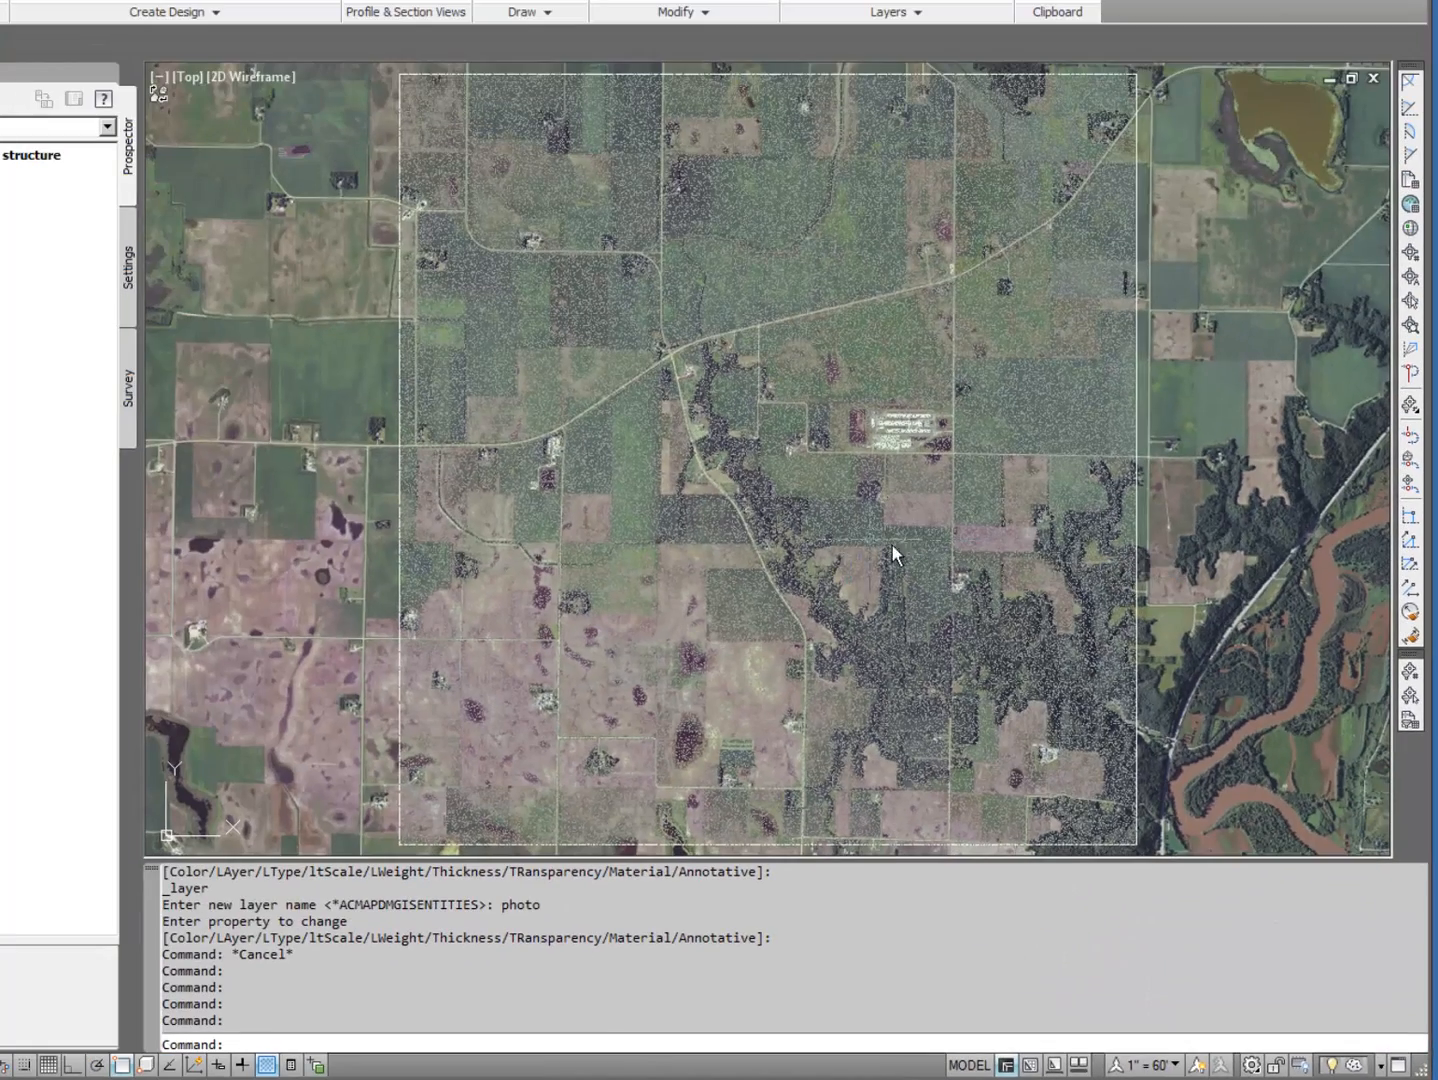
Step: Rename the existing ground data point cloud as lidar data
scroll(912, 535, "down", 2)
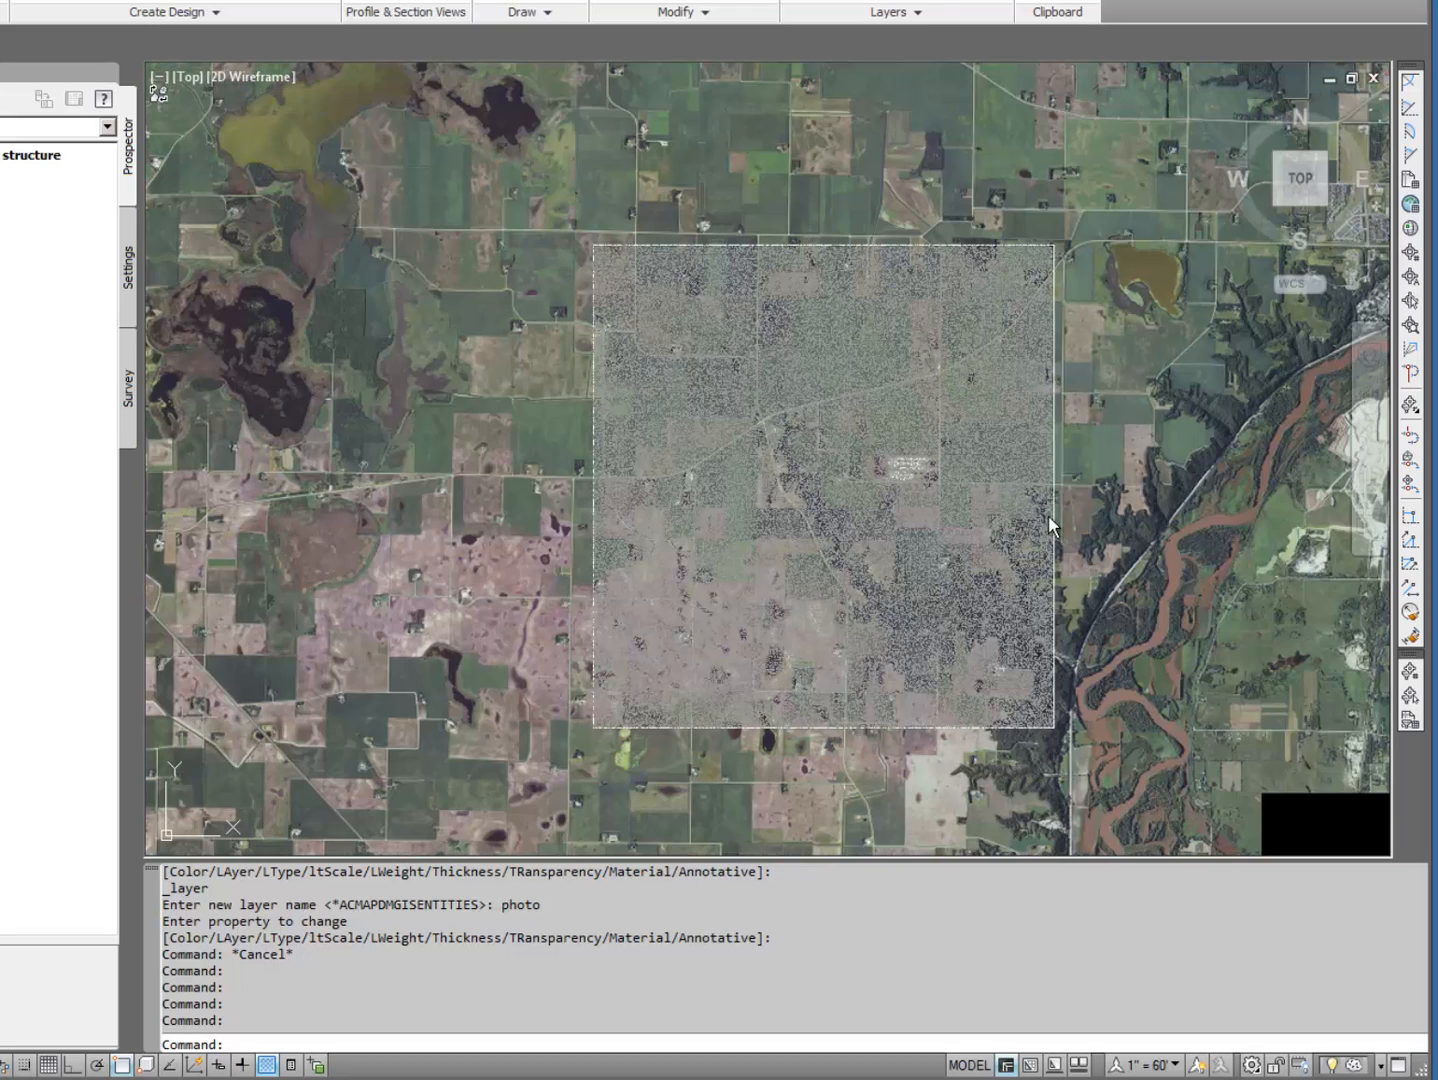
scroll(1037, 508, "down", 1)
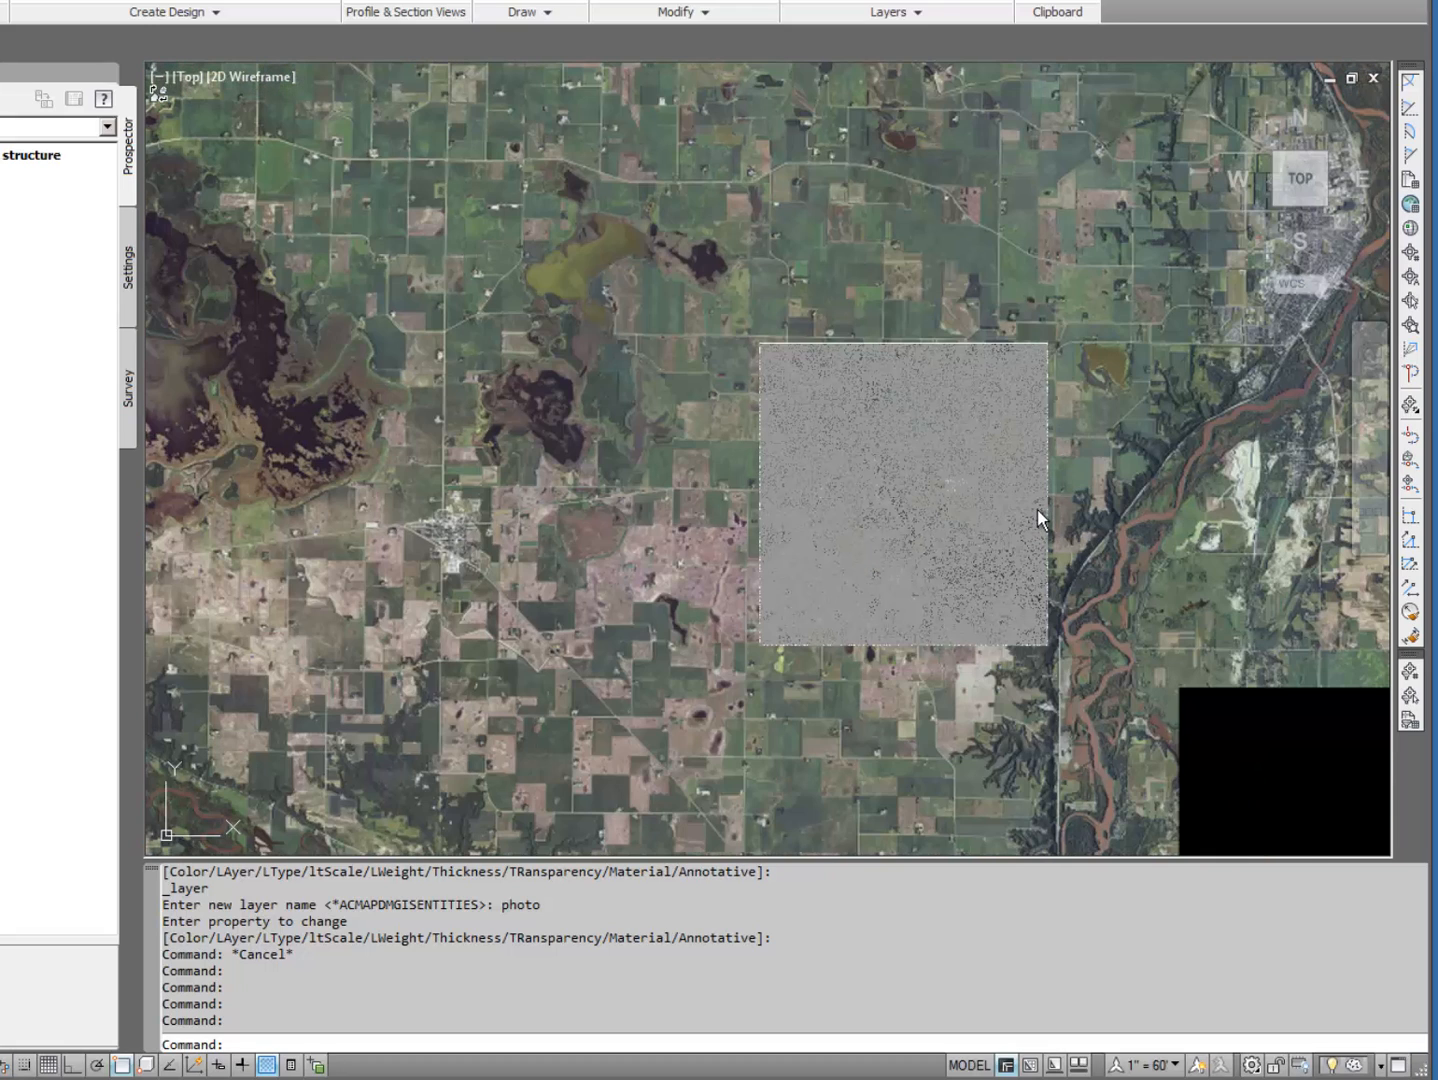
mouse_move(1037, 508)
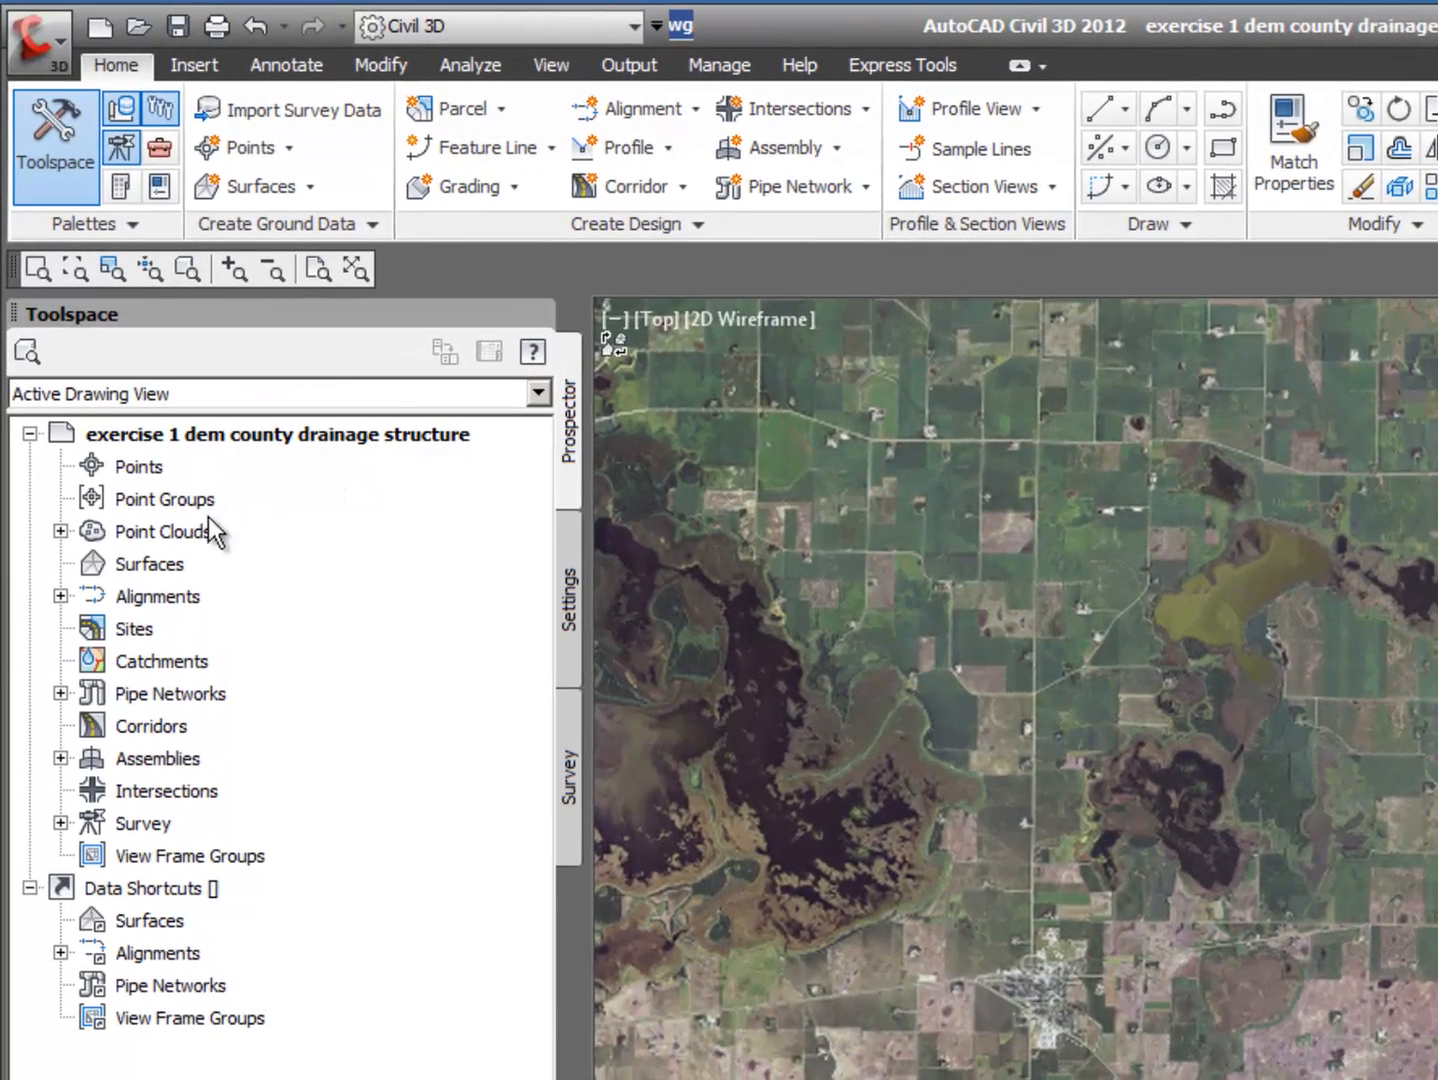
left_click(169, 531)
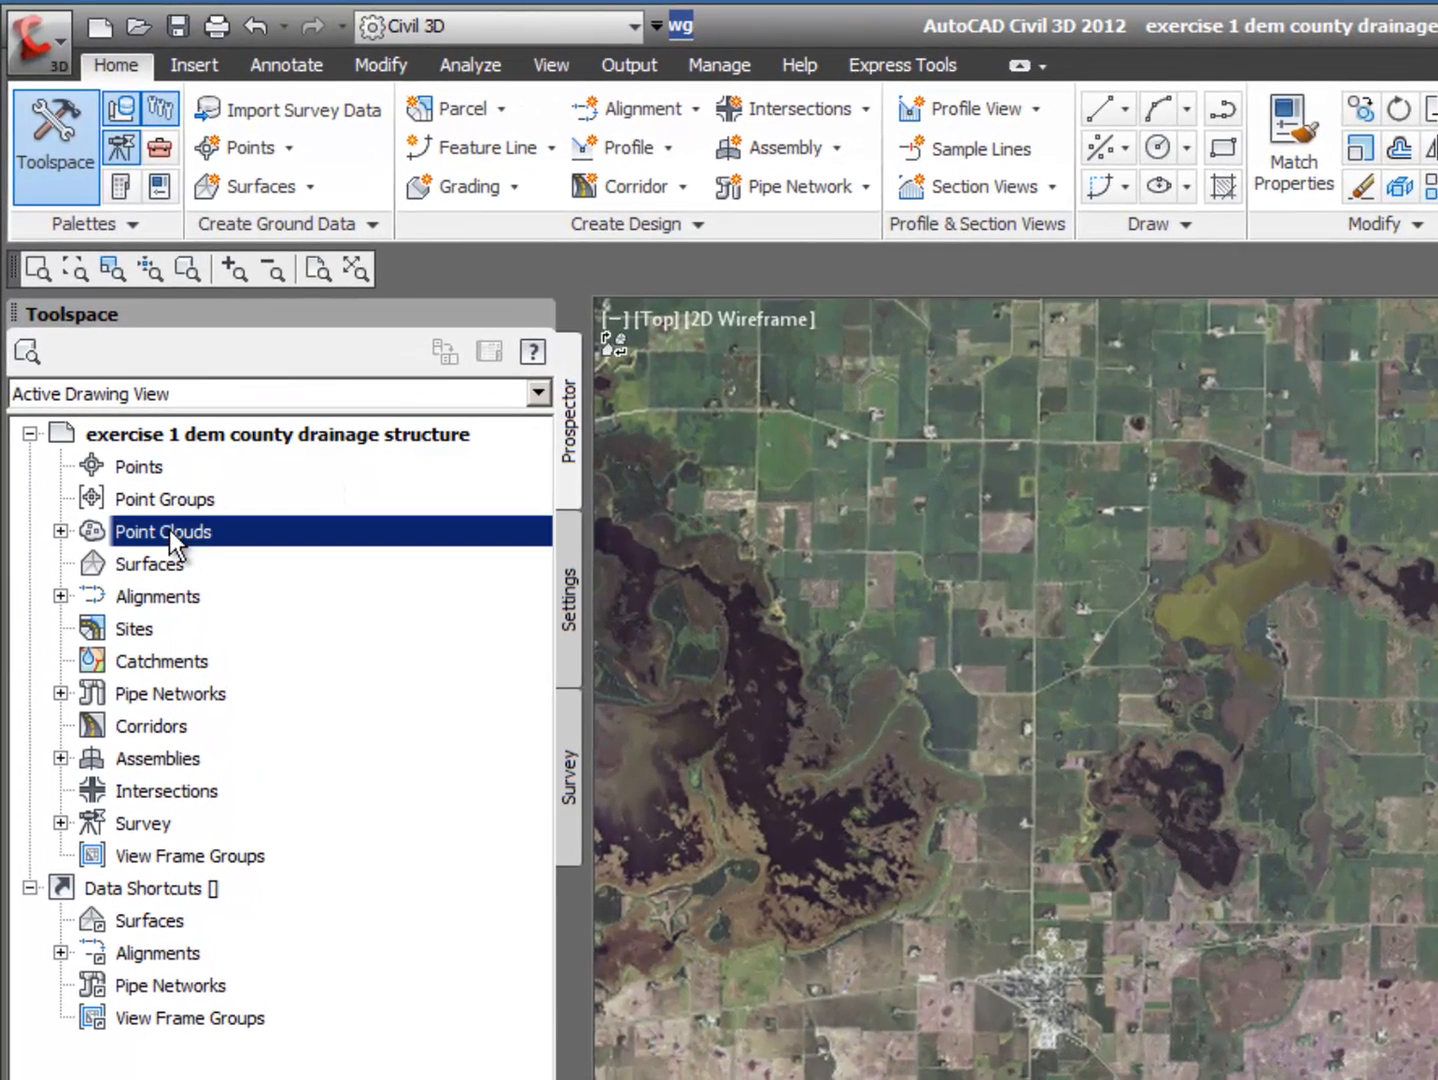
left_click(233, 564)
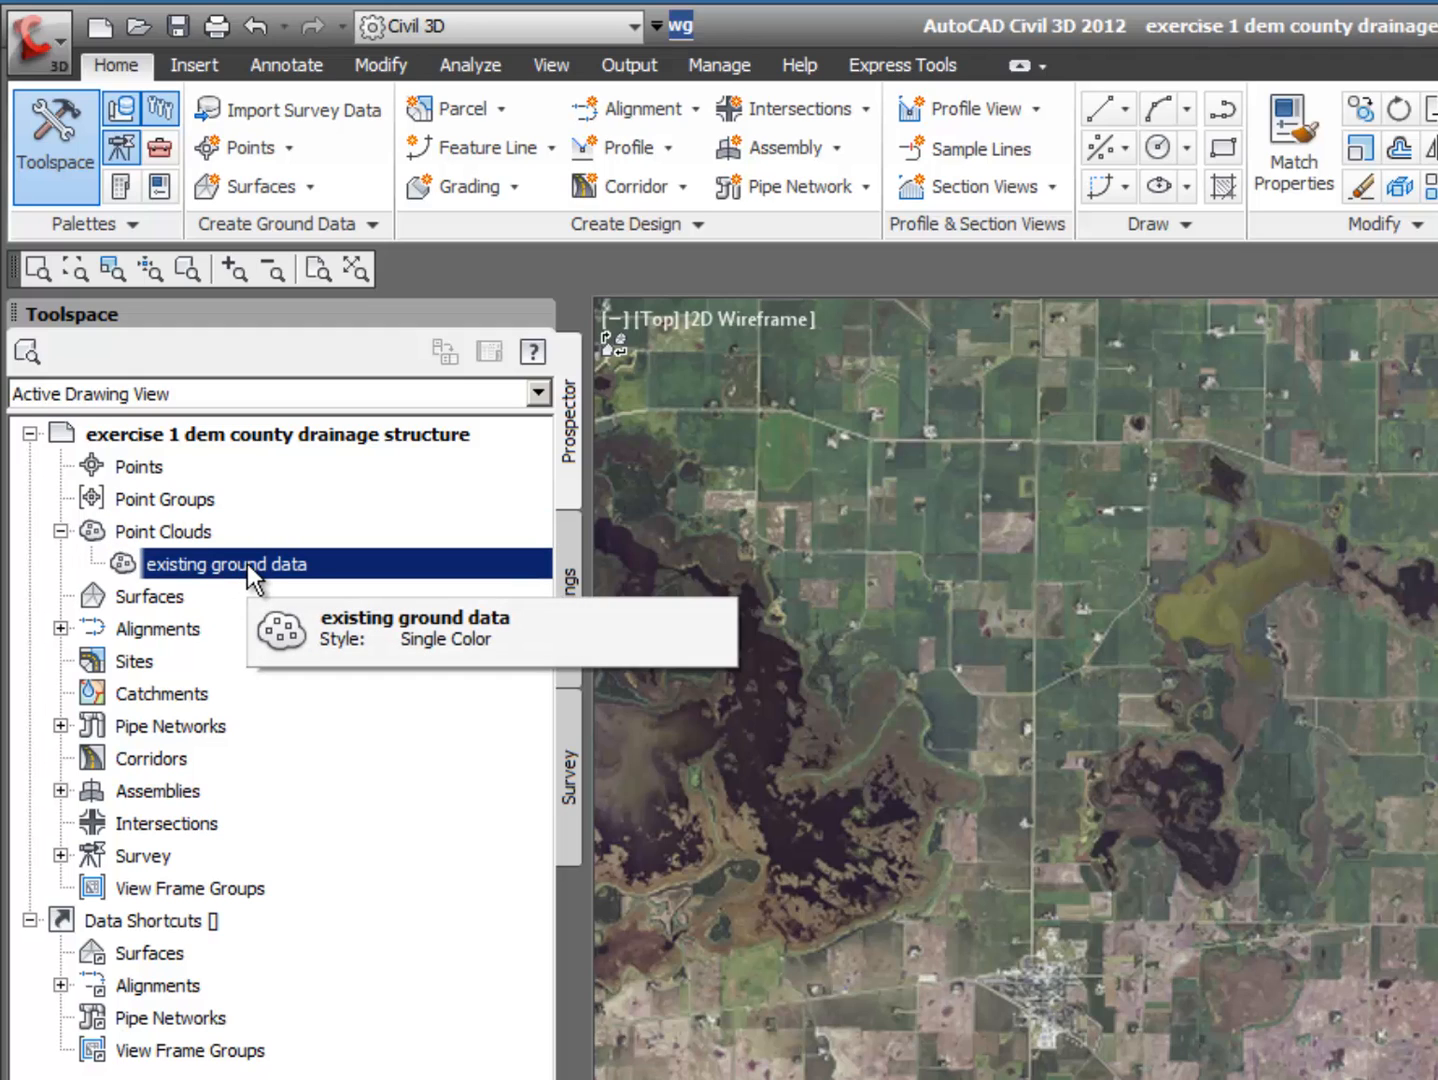
right_click(247, 564)
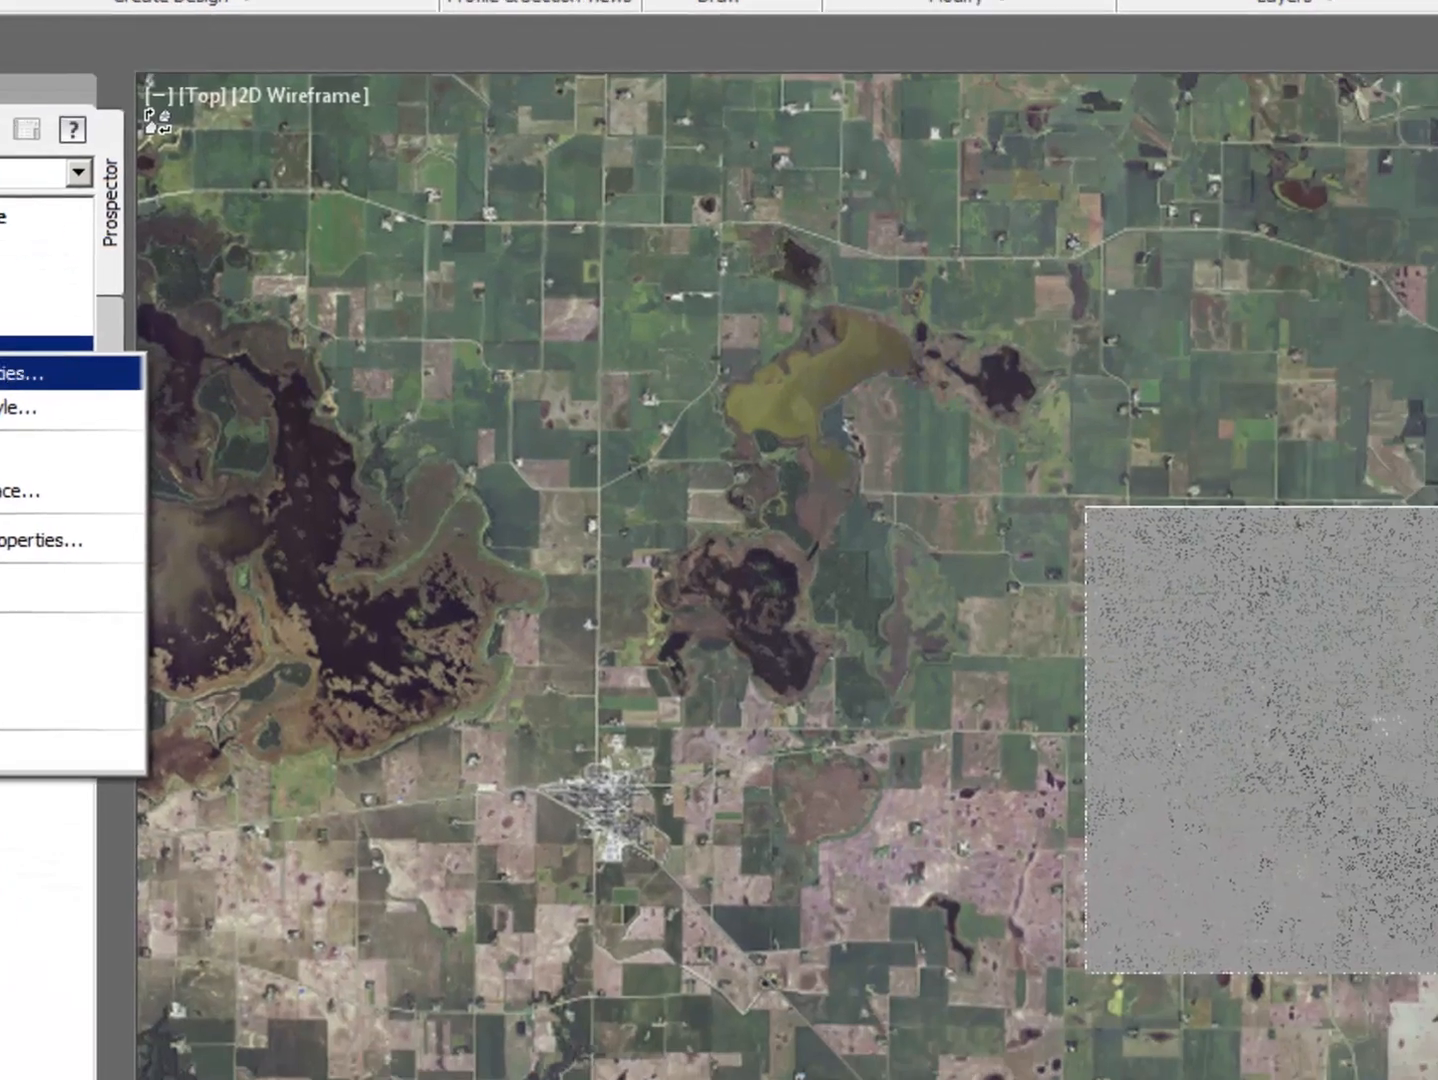
left_click(373, 577)
left_click(289, 271)
left_click_drag(362, 262, 13, 266)
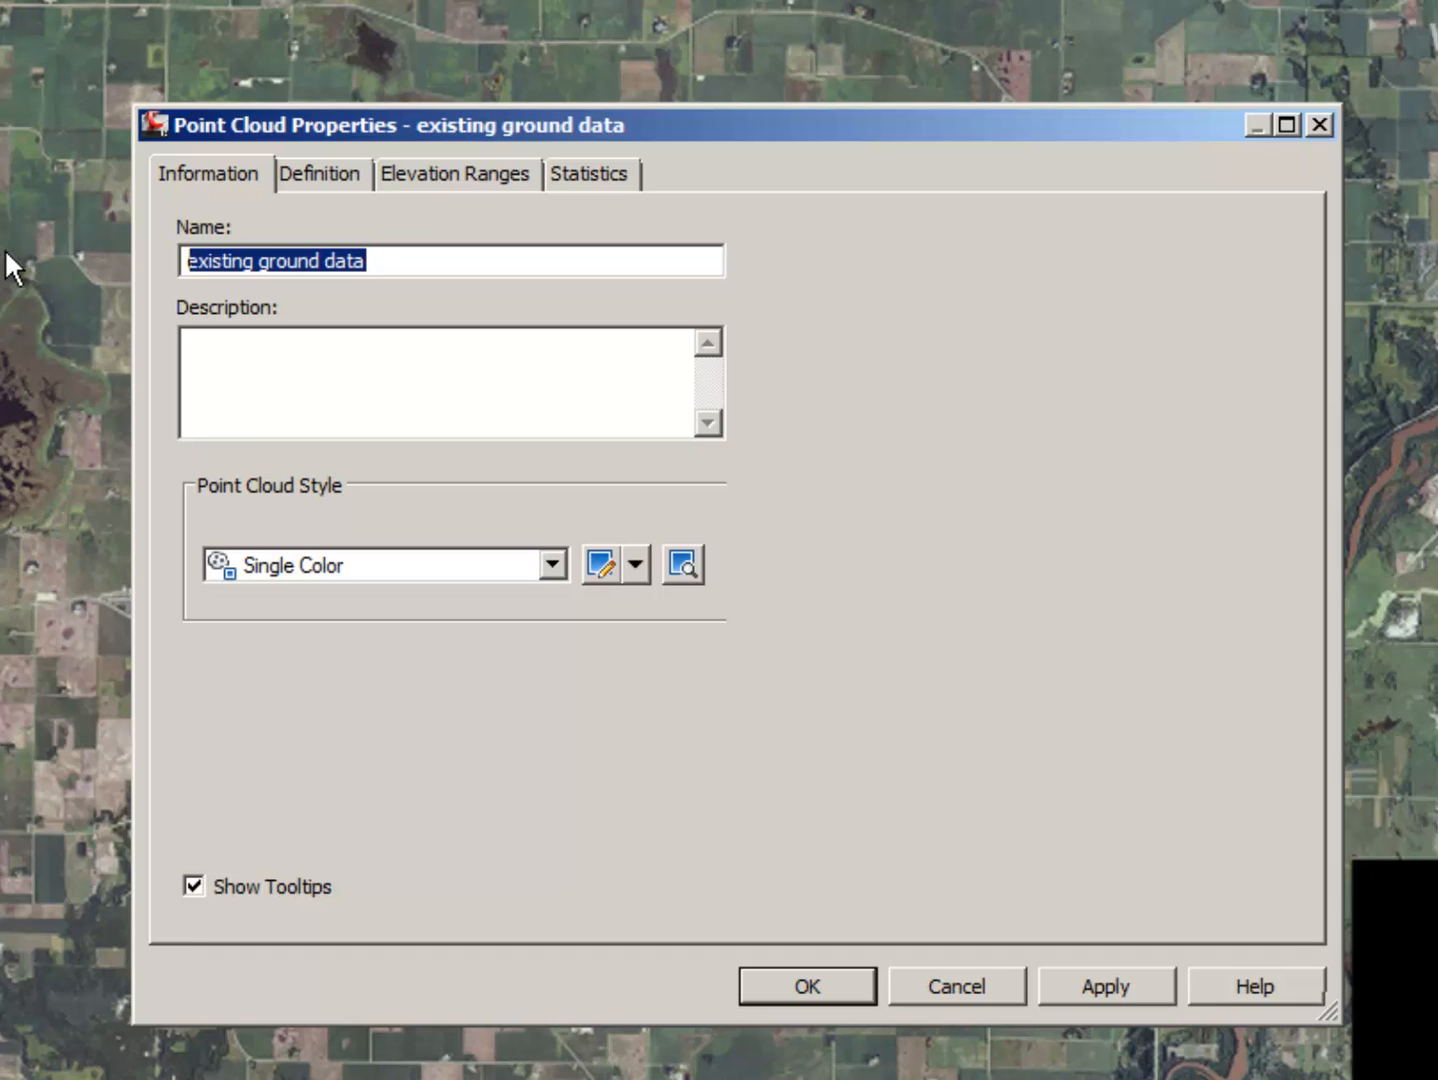
type("lidar data")
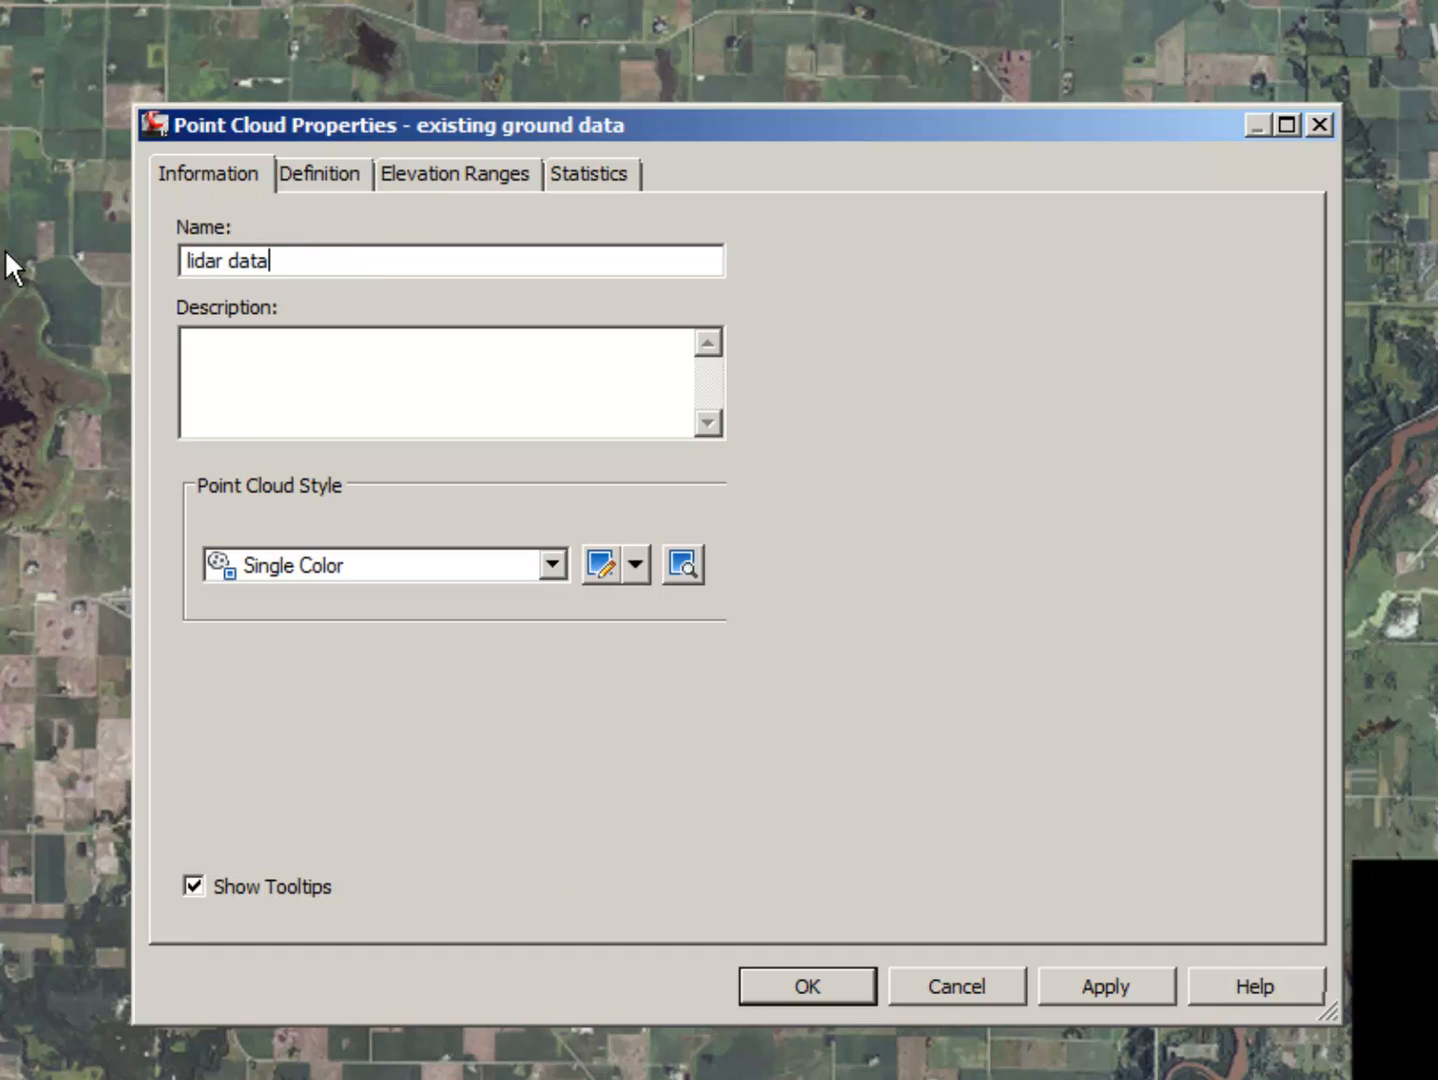
left_click(1092, 997)
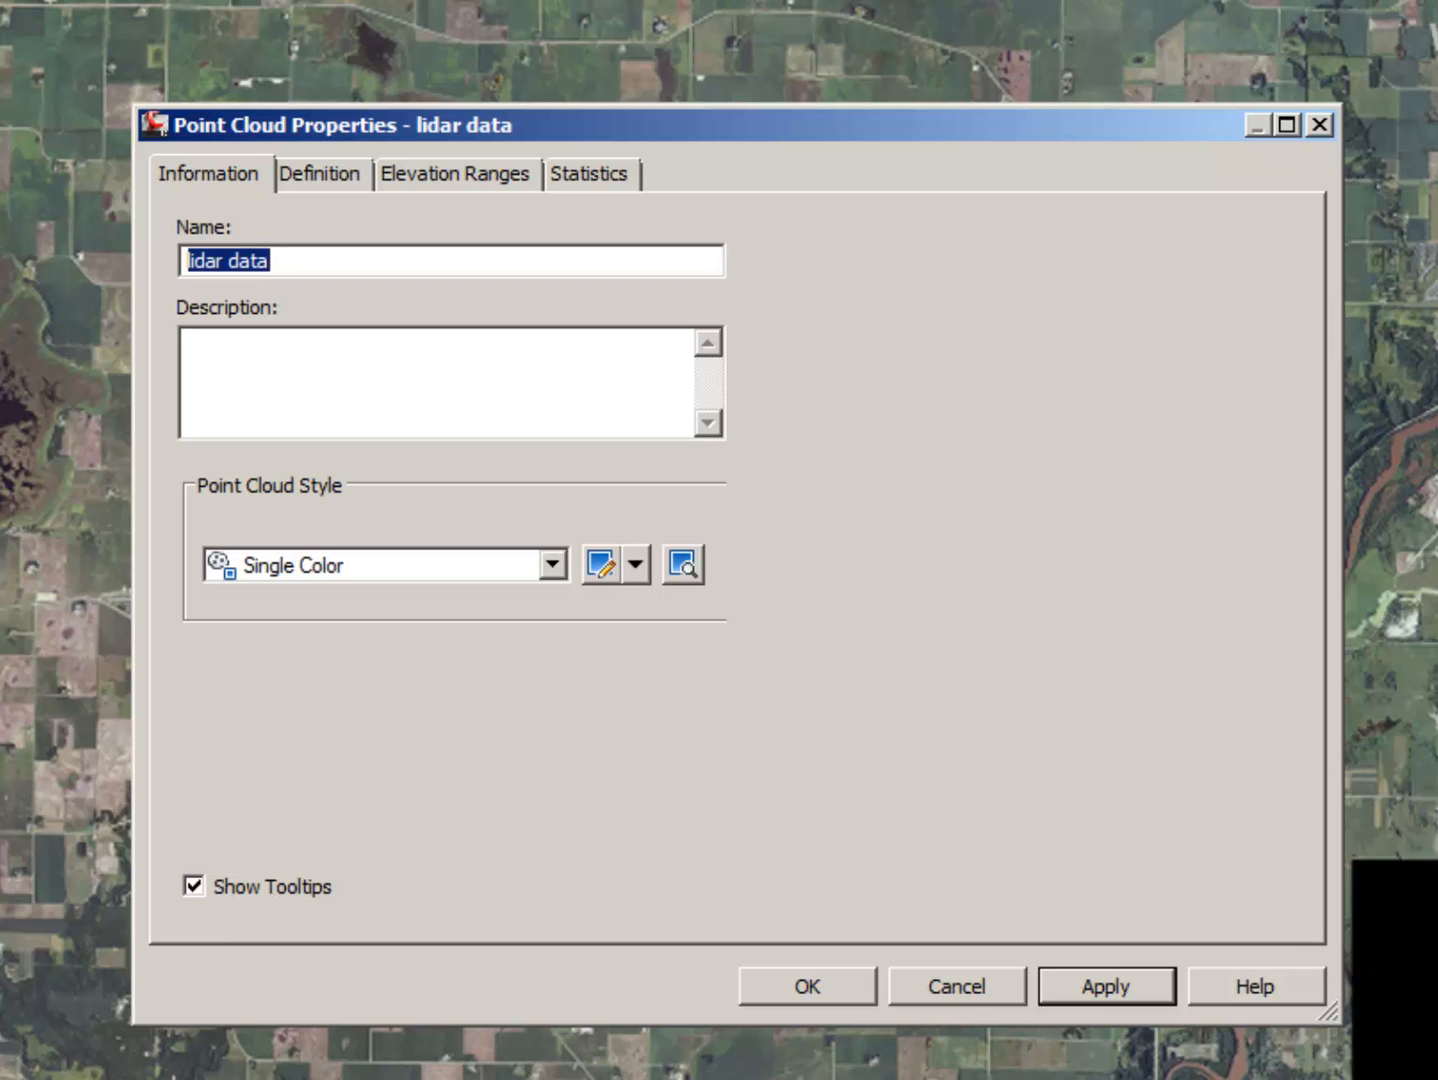
left_click(814, 997)
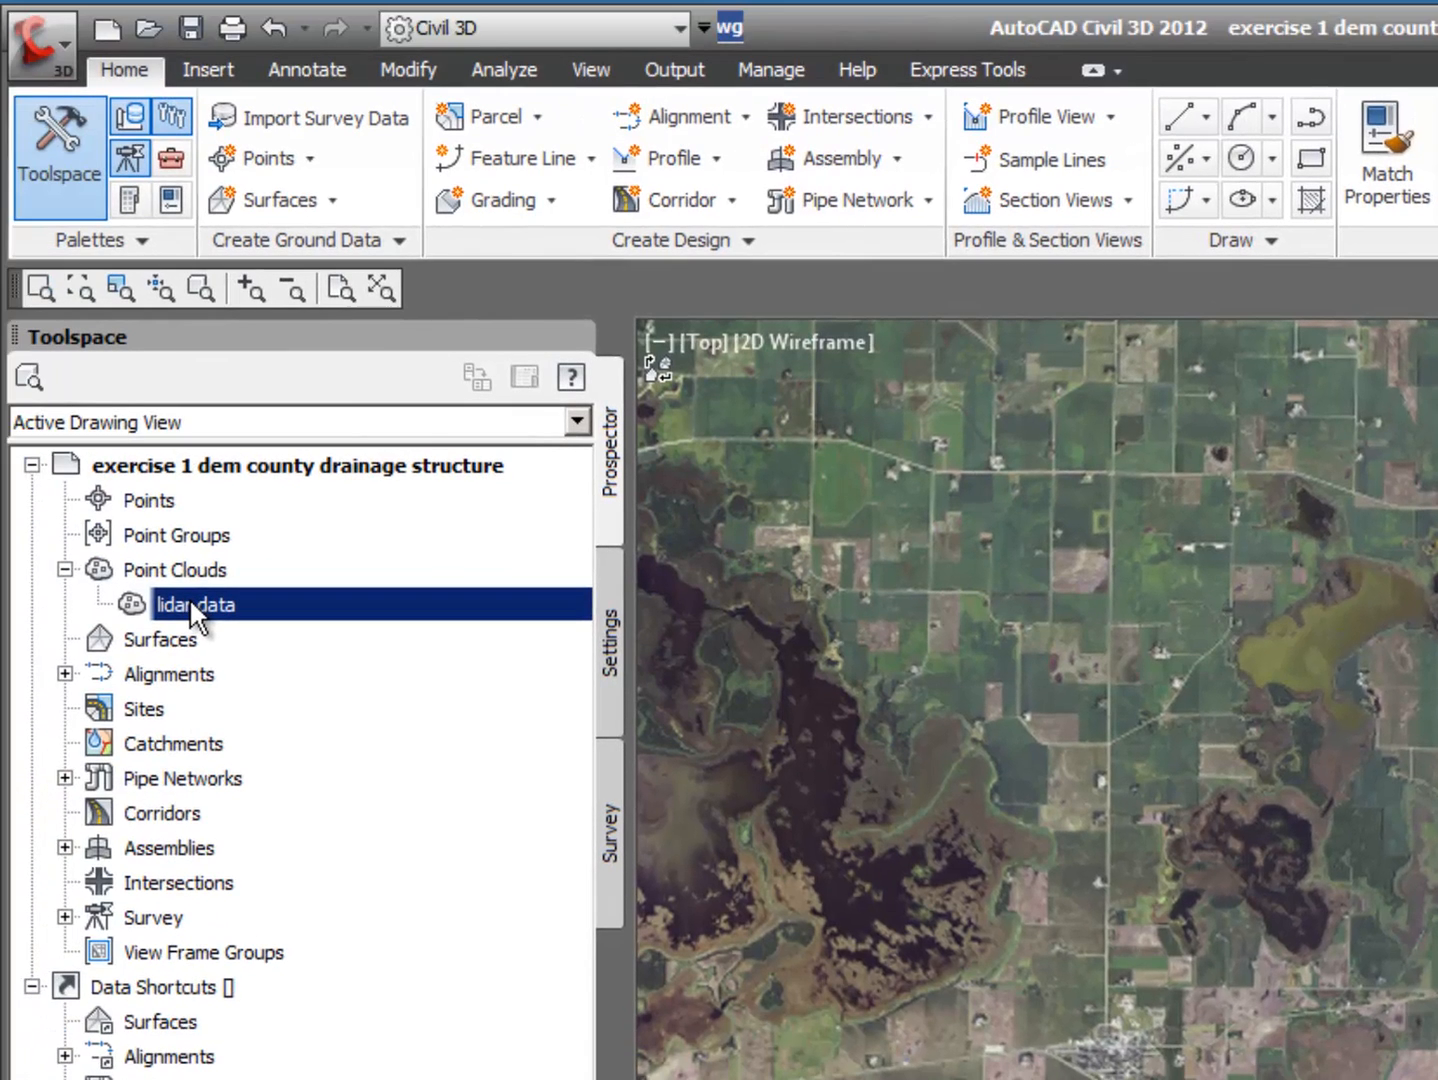
Step: Review the lidar data point cloud's Single Color style settings, including its display and summary, and leave the style unedited
right_click(189, 600)
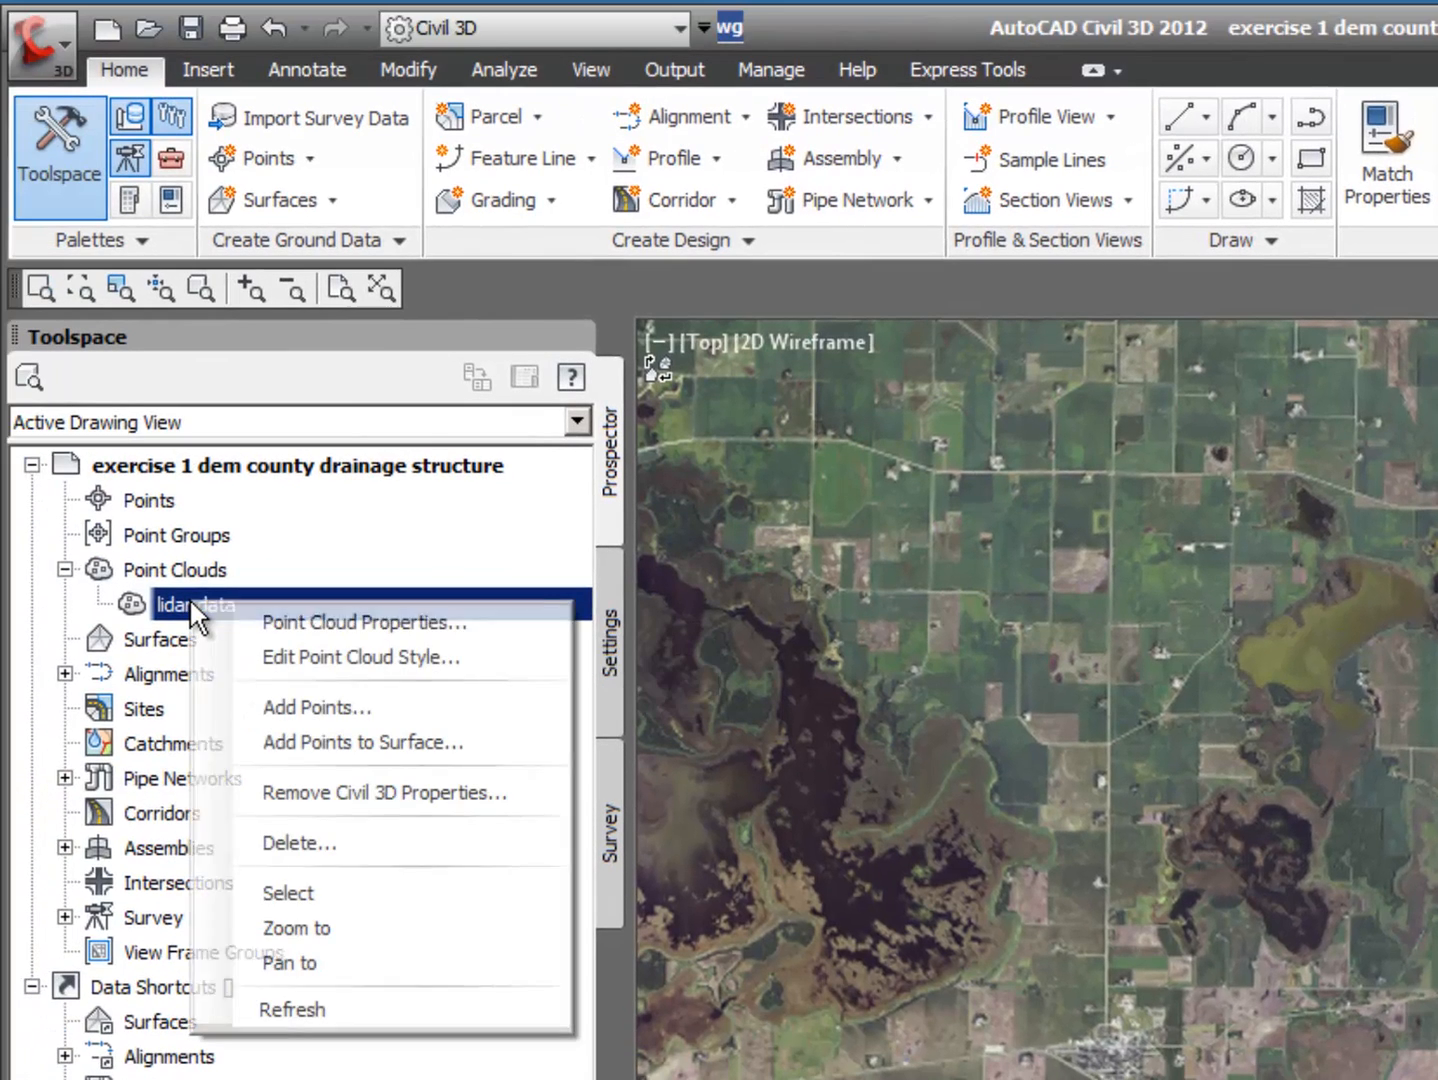
left_click(366, 657)
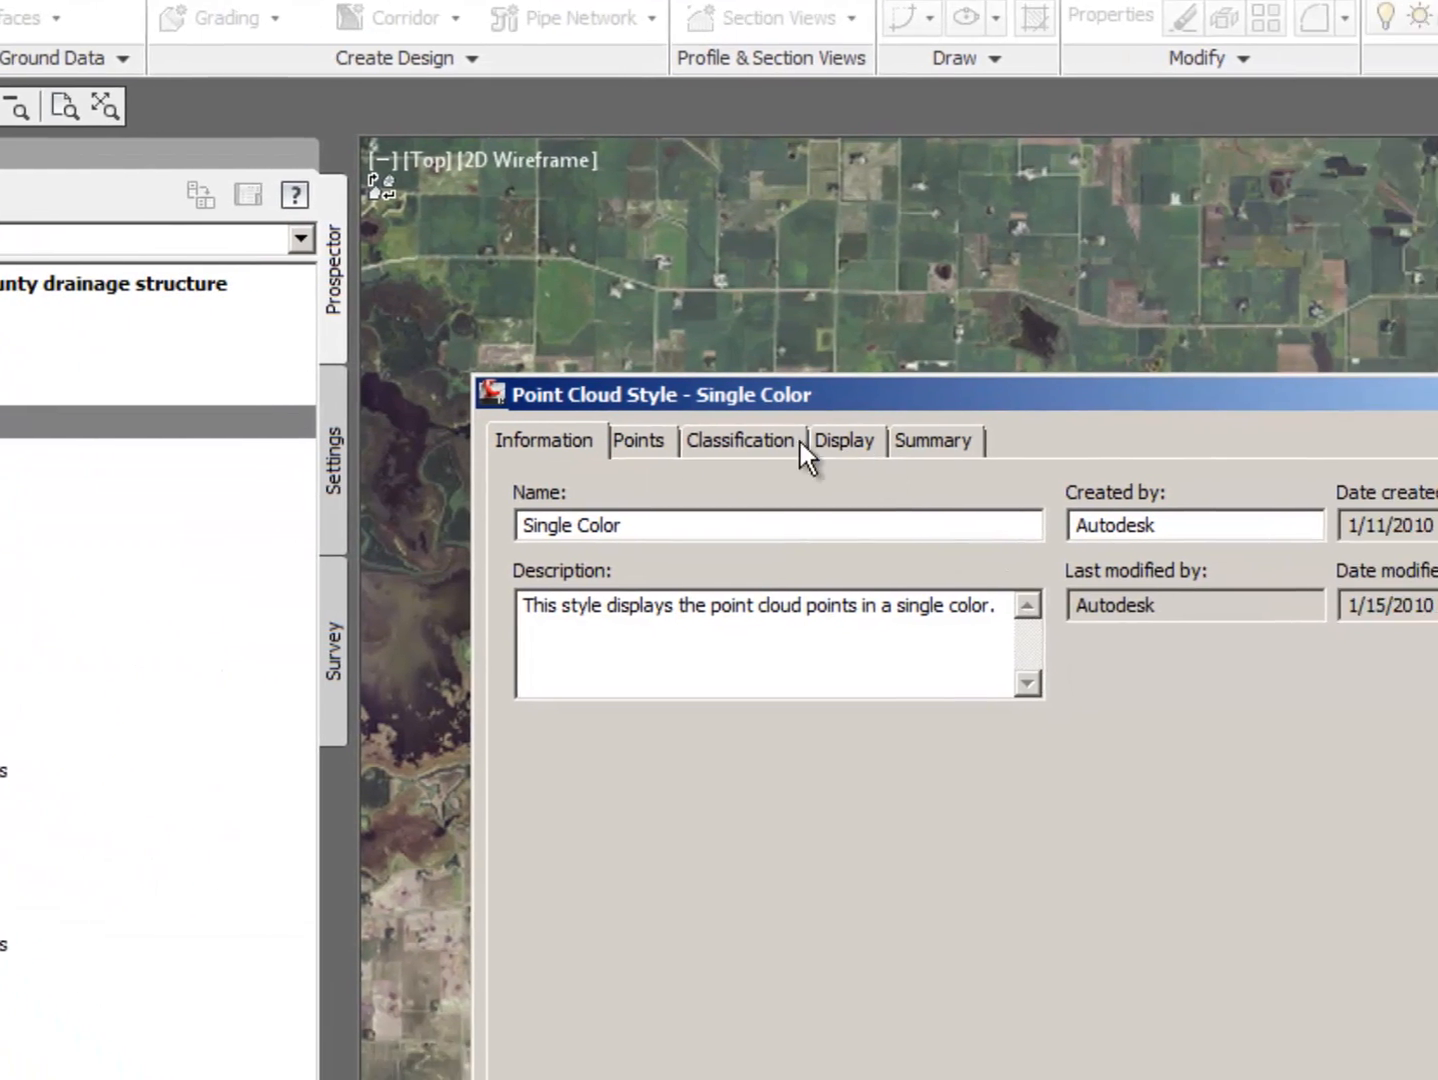
left_click(915, 623)
left_click(1016, 623)
left_click(481, 201)
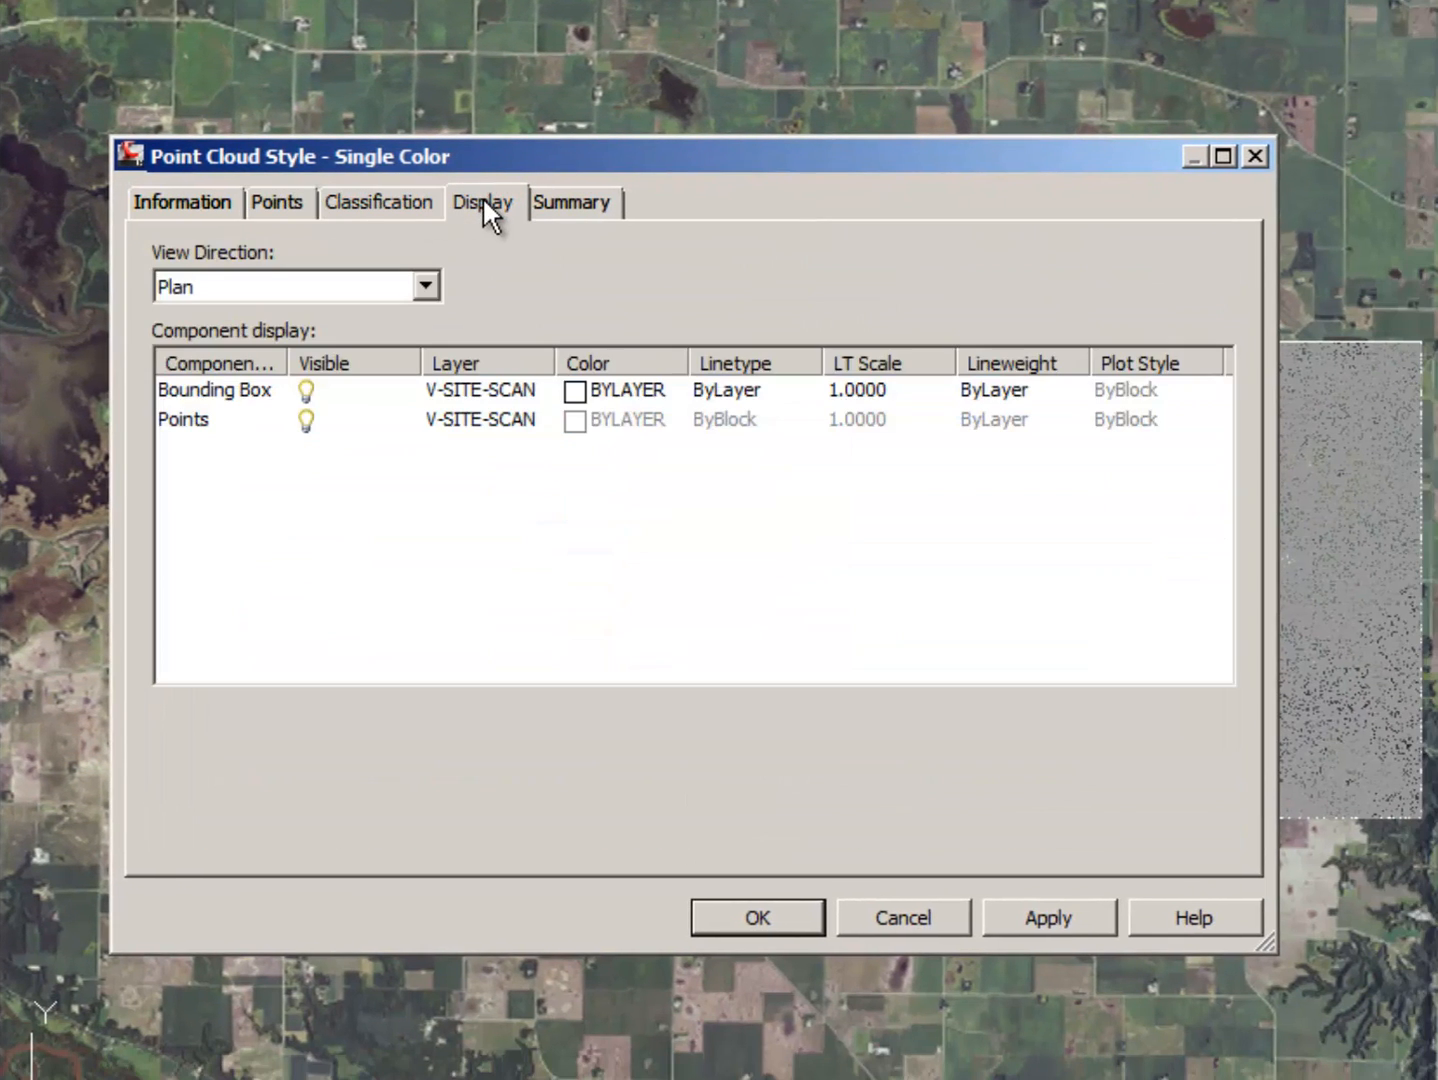
left_click(592, 200)
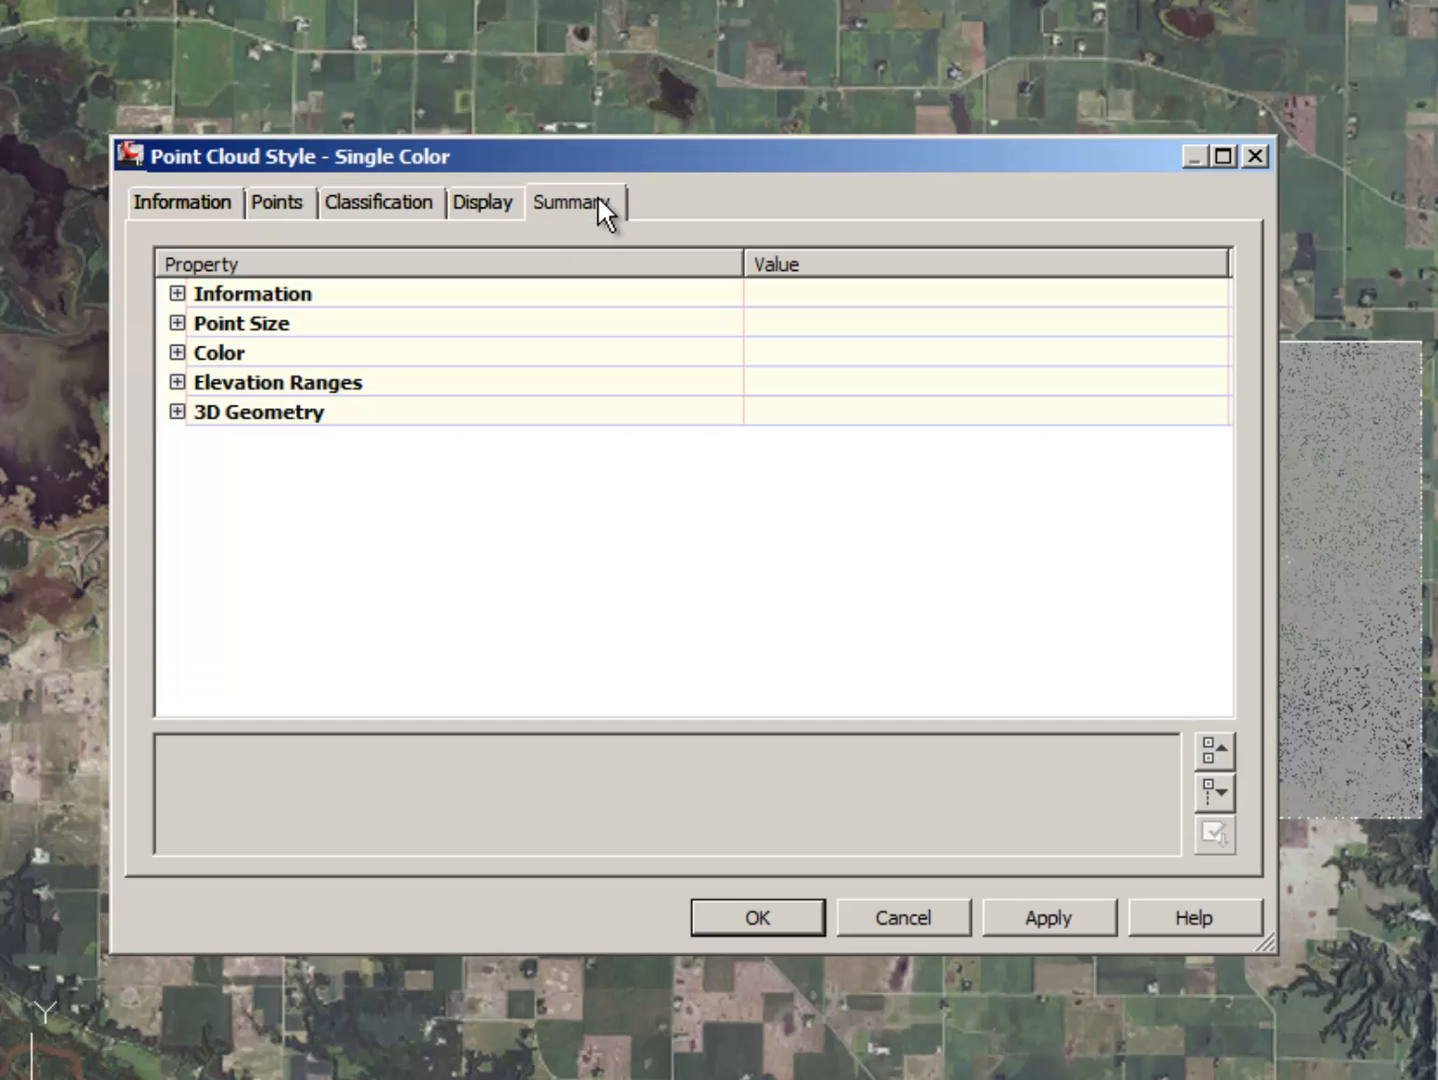
left_click(275, 199)
left_click(183, 205)
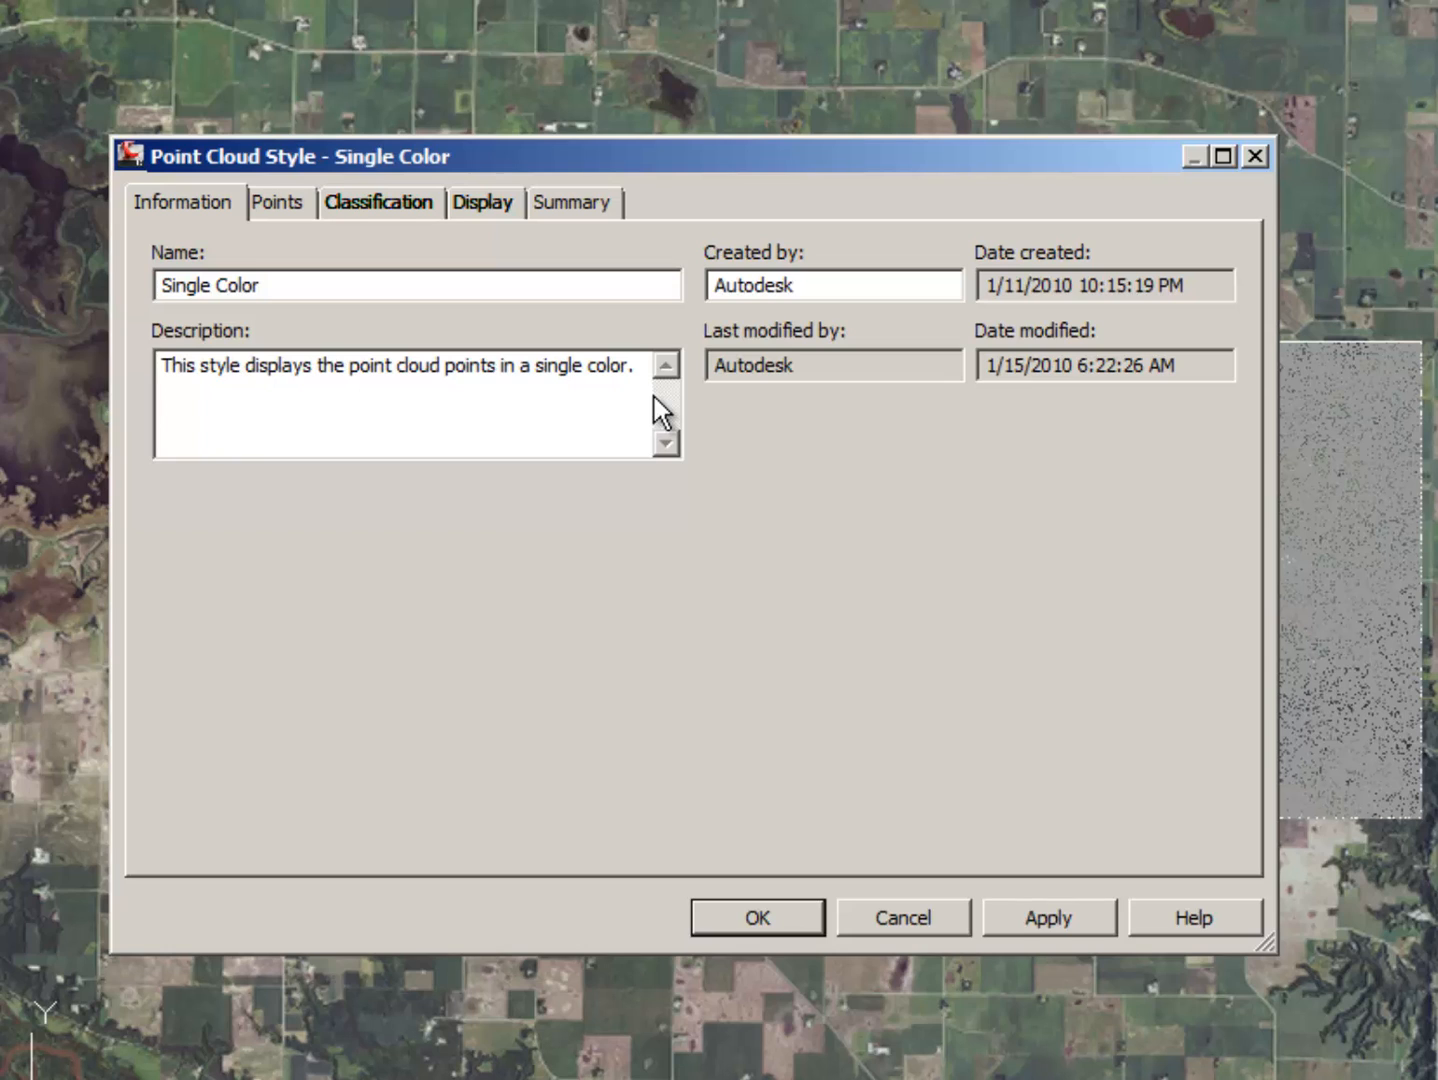
left_click(924, 915)
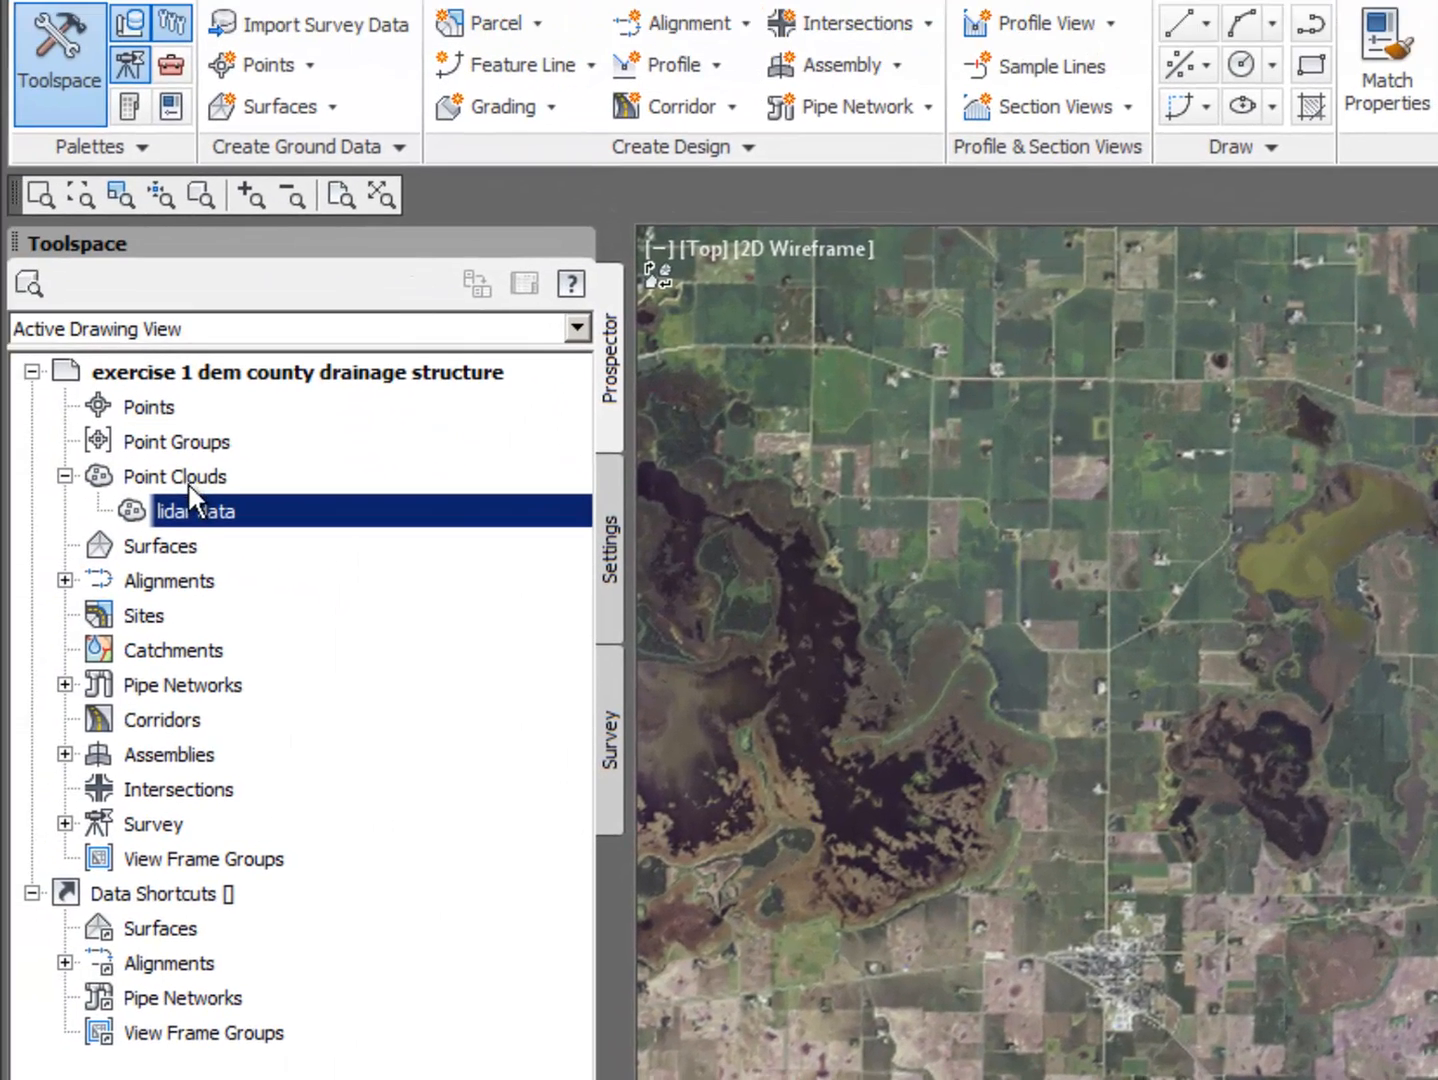
Step: Set the lidar data point cloud's style to Elevation Ranges
right_click(209, 509)
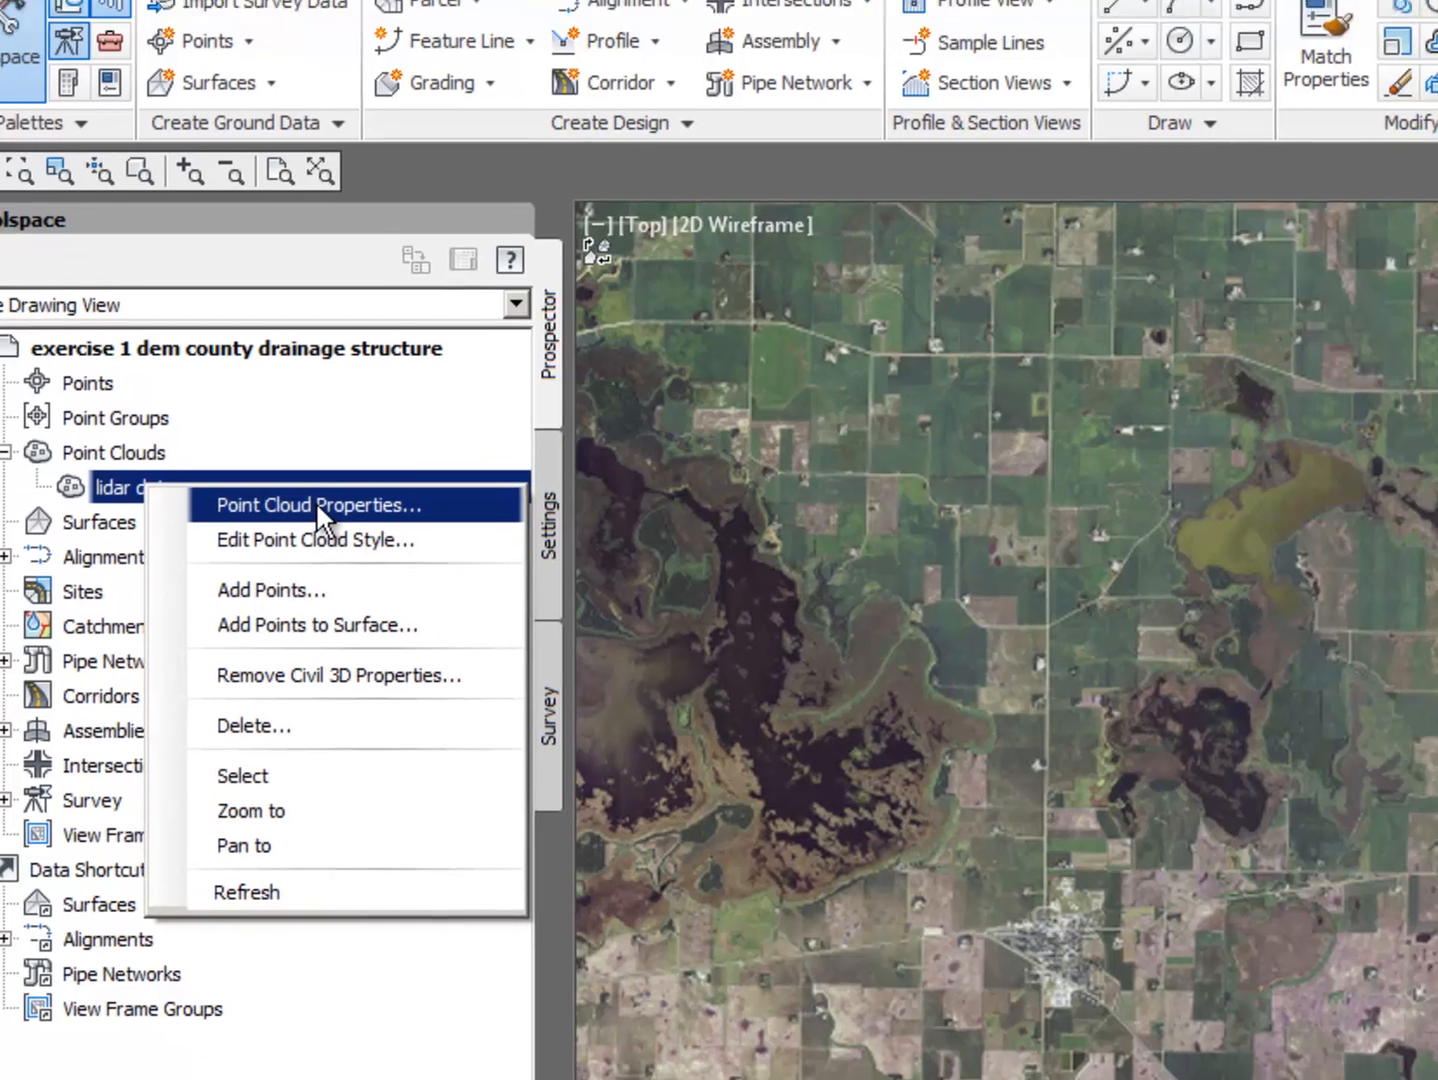
left_click(377, 530)
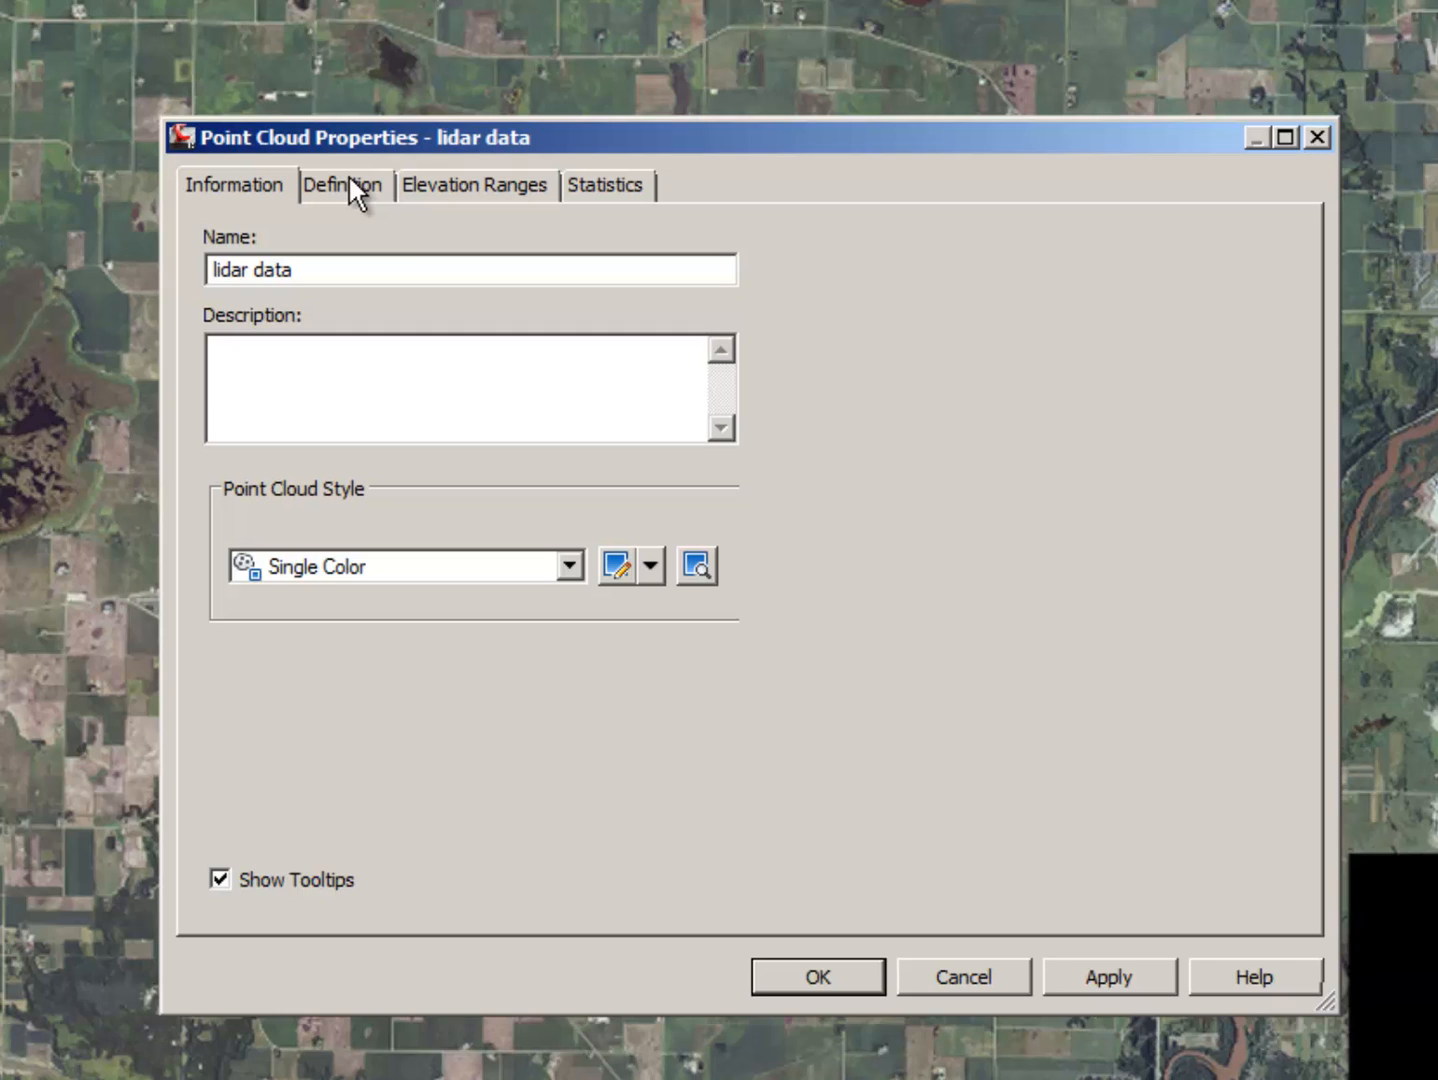
left_click(569, 566)
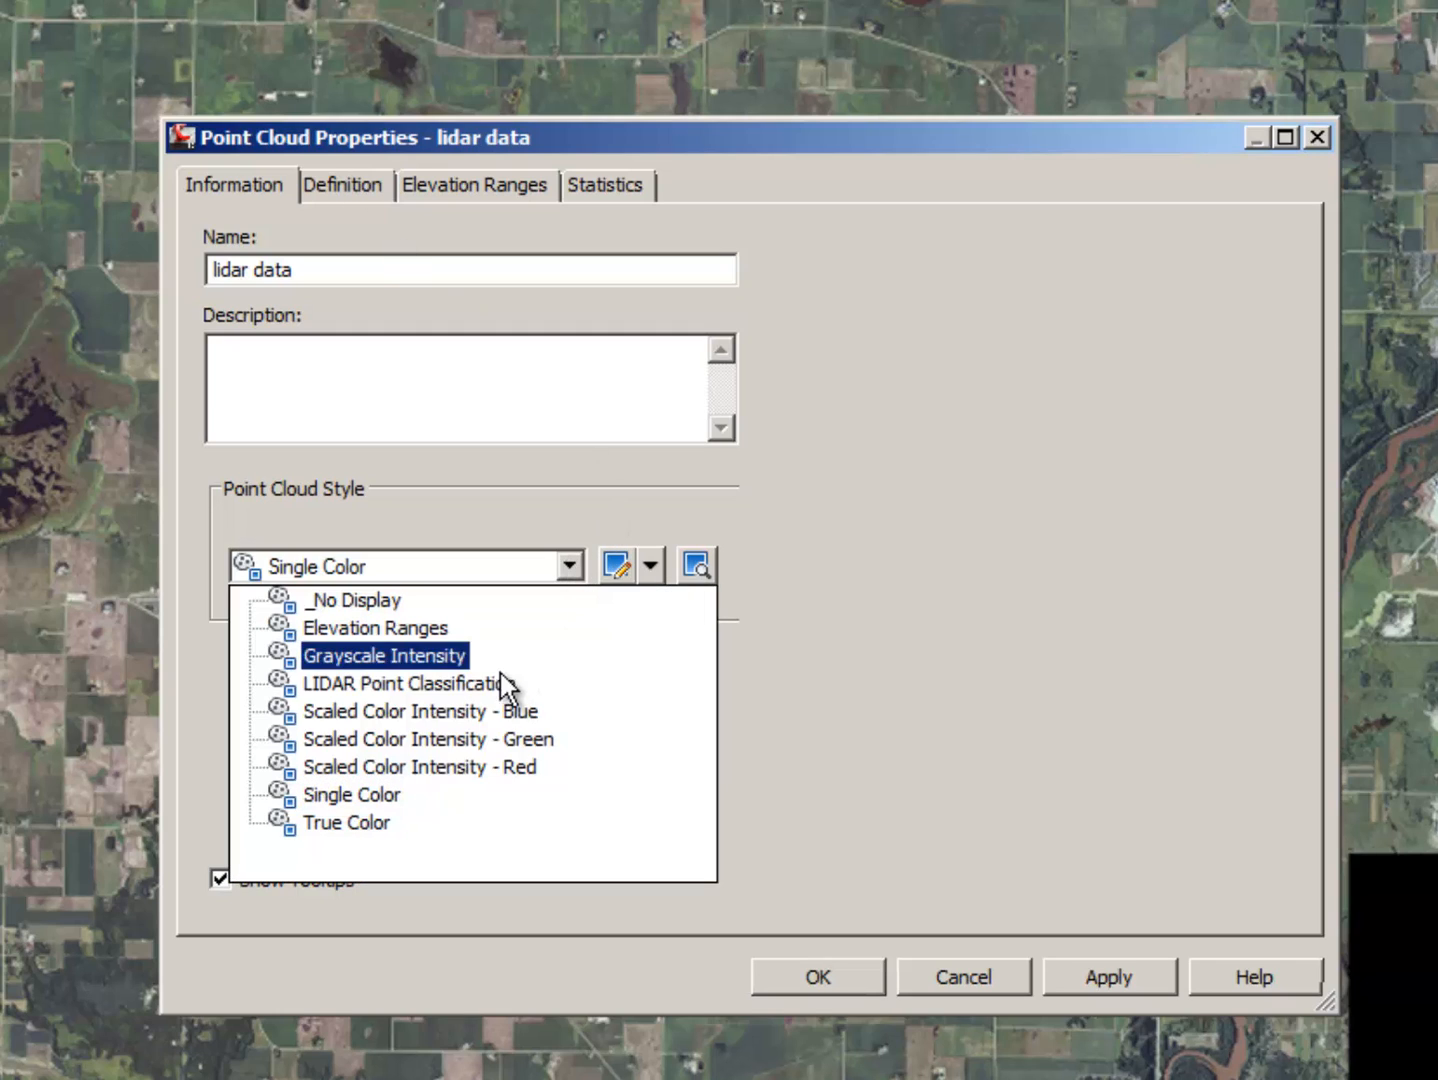
left_click(366, 630)
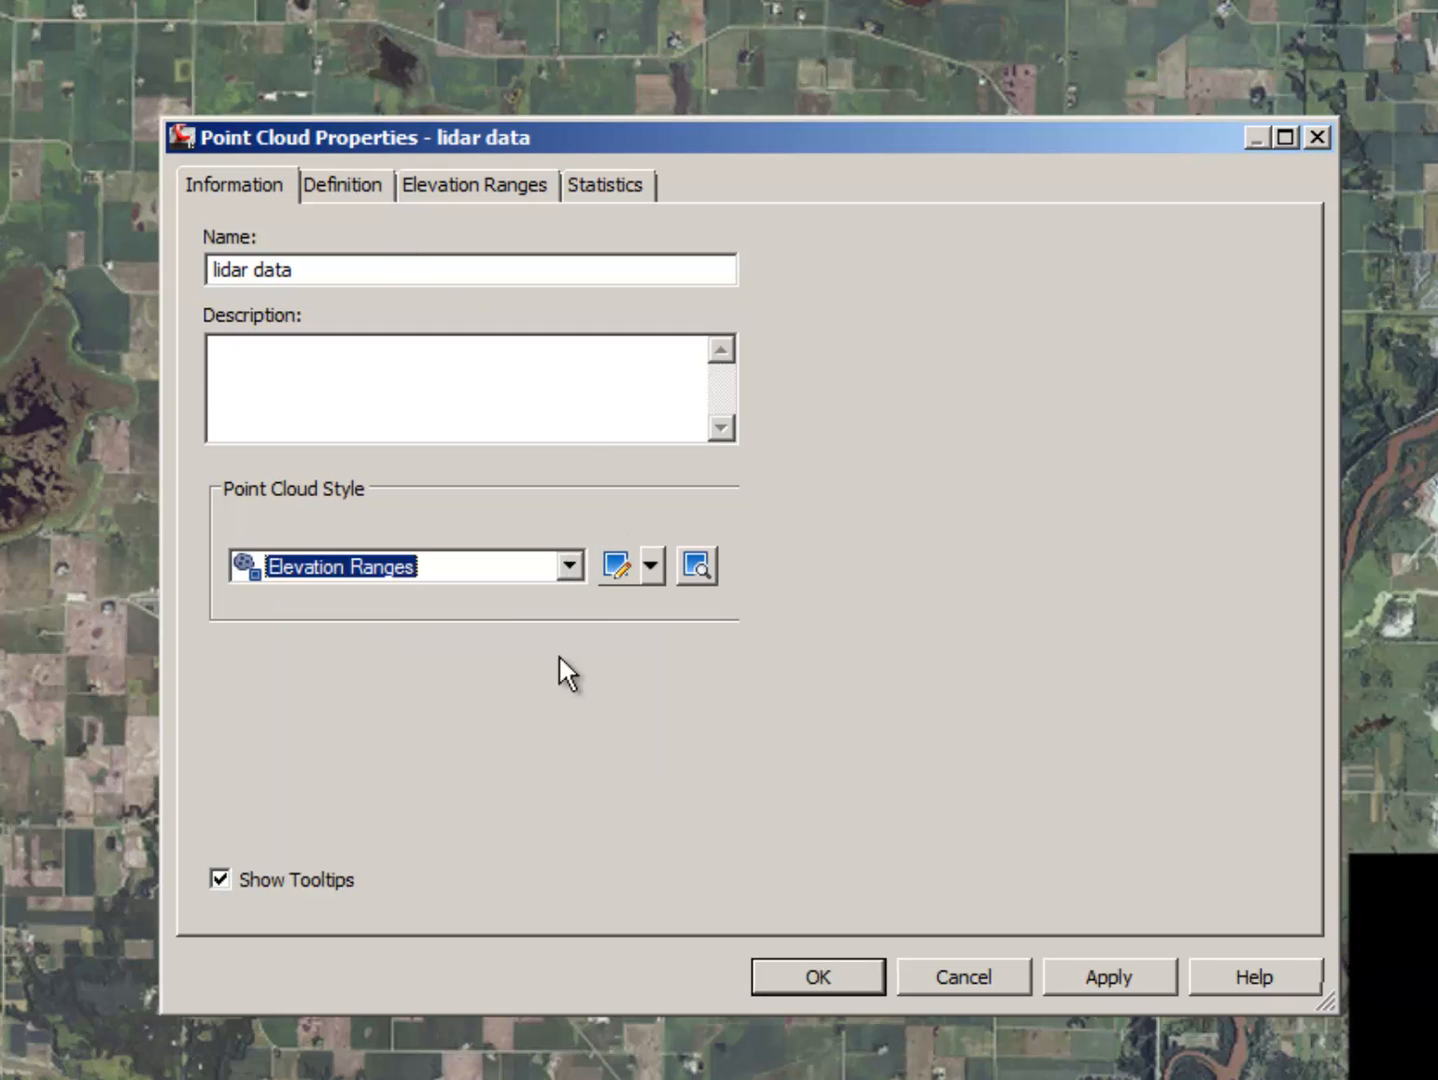
left_click(842, 977)
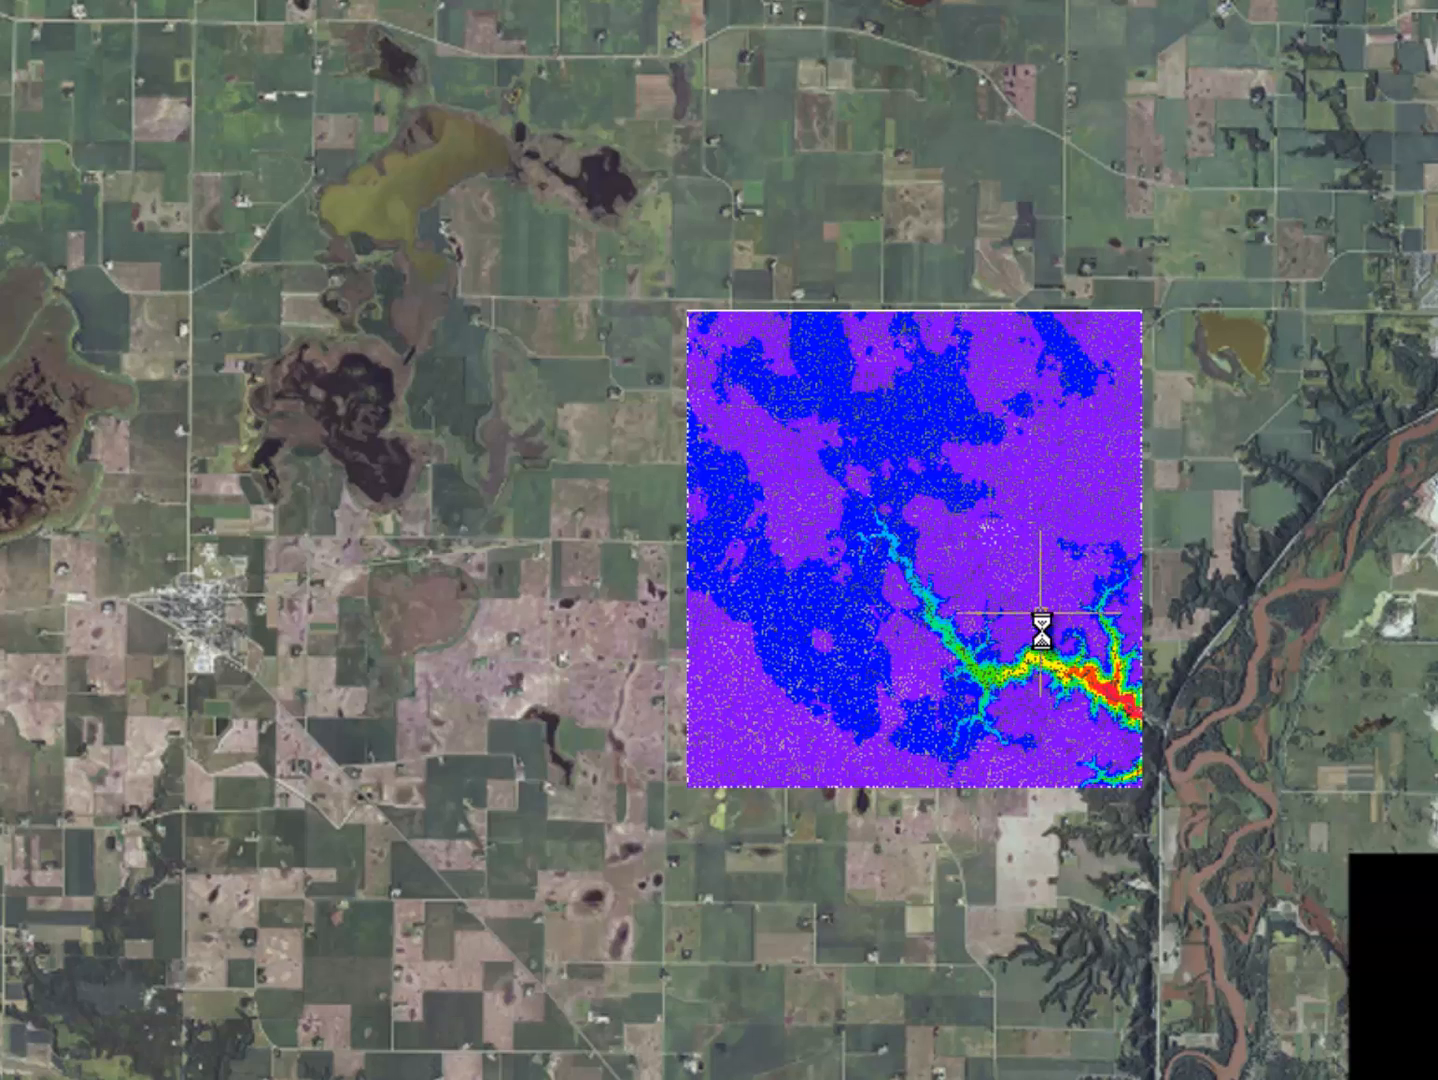
Step: Examine the elevation colouring and the available point cloud styles for lidar data, keeping Elevation Ranges
scroll(1020, 623, "up", 1)
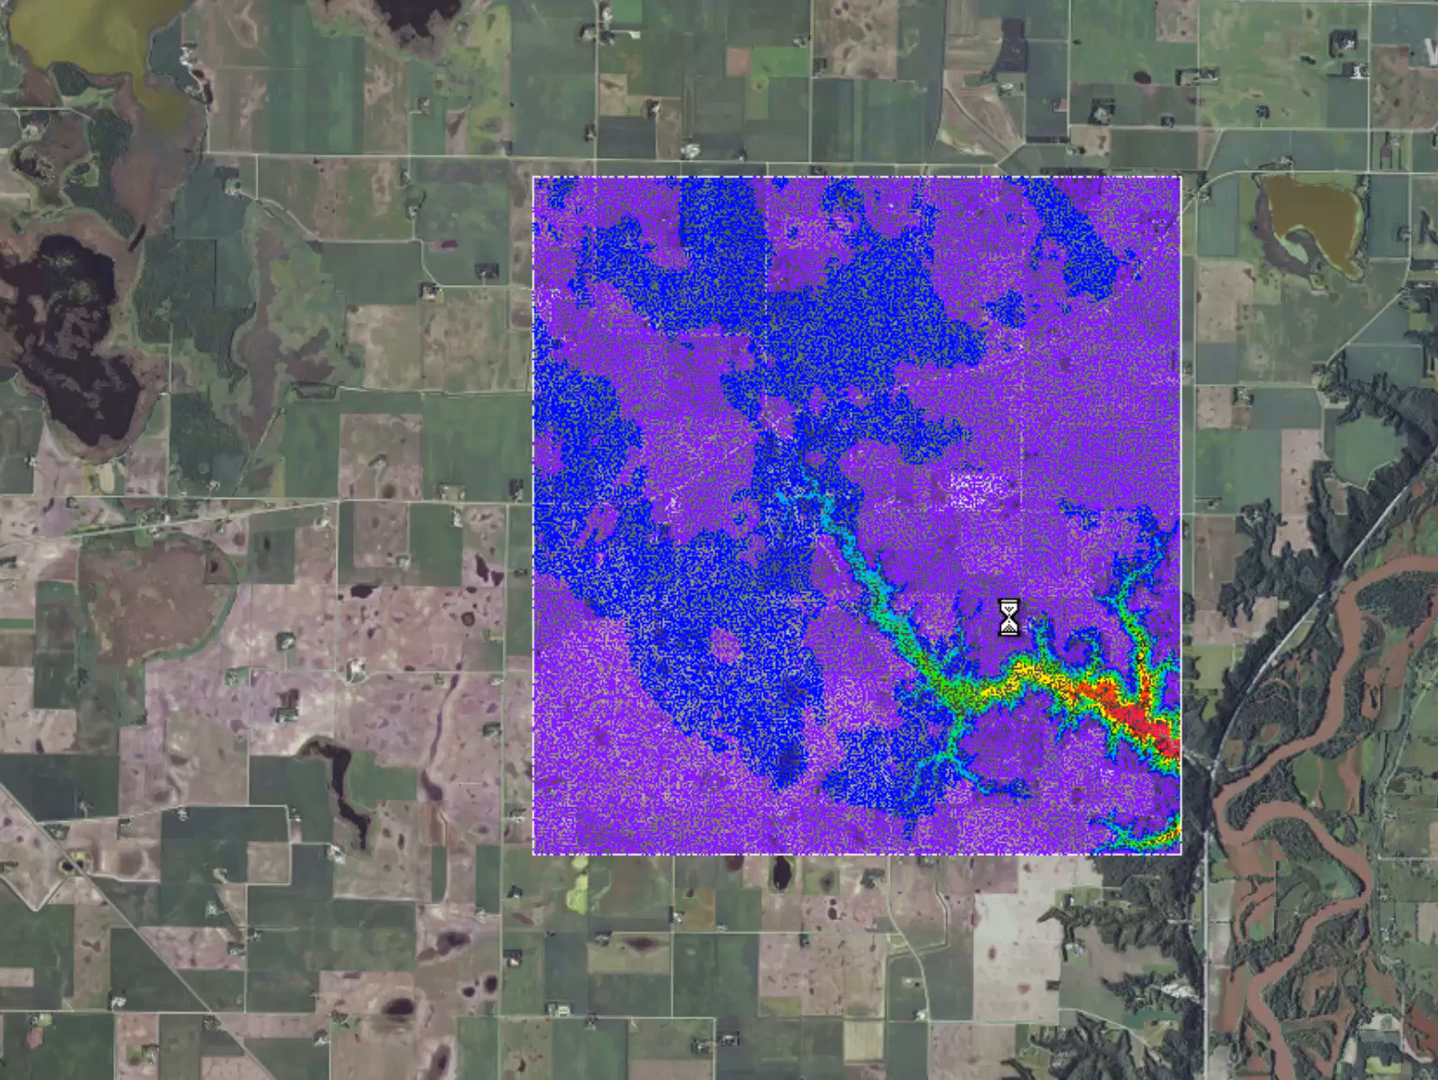
scroll(823, 590, "up", 1)
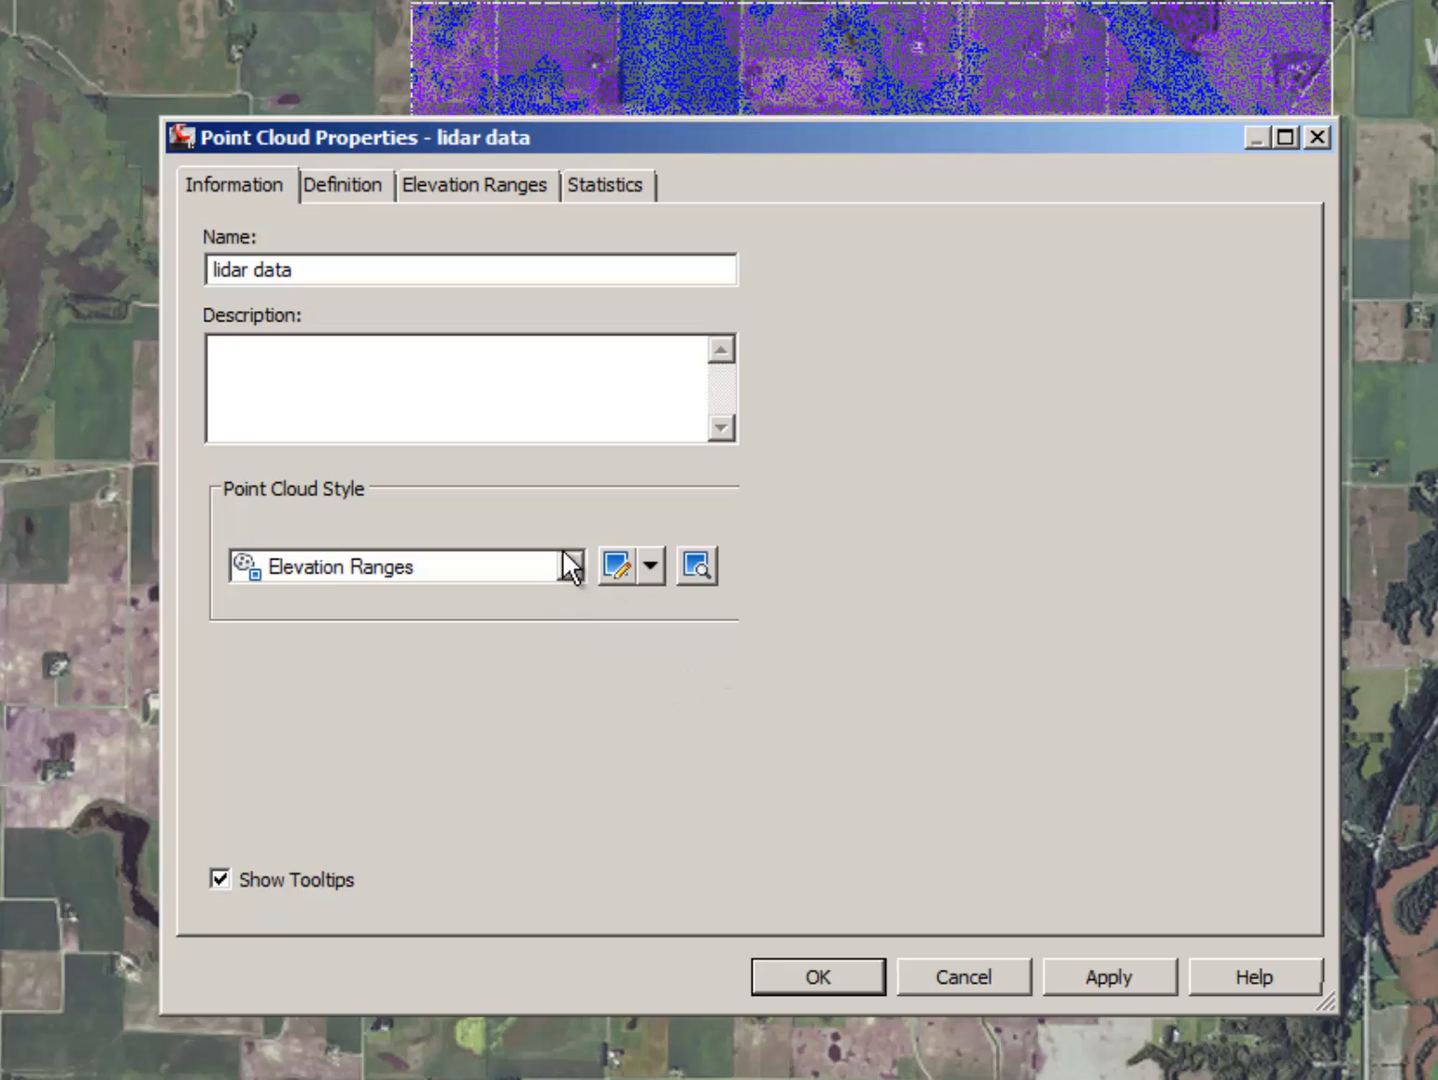
left_click(568, 563)
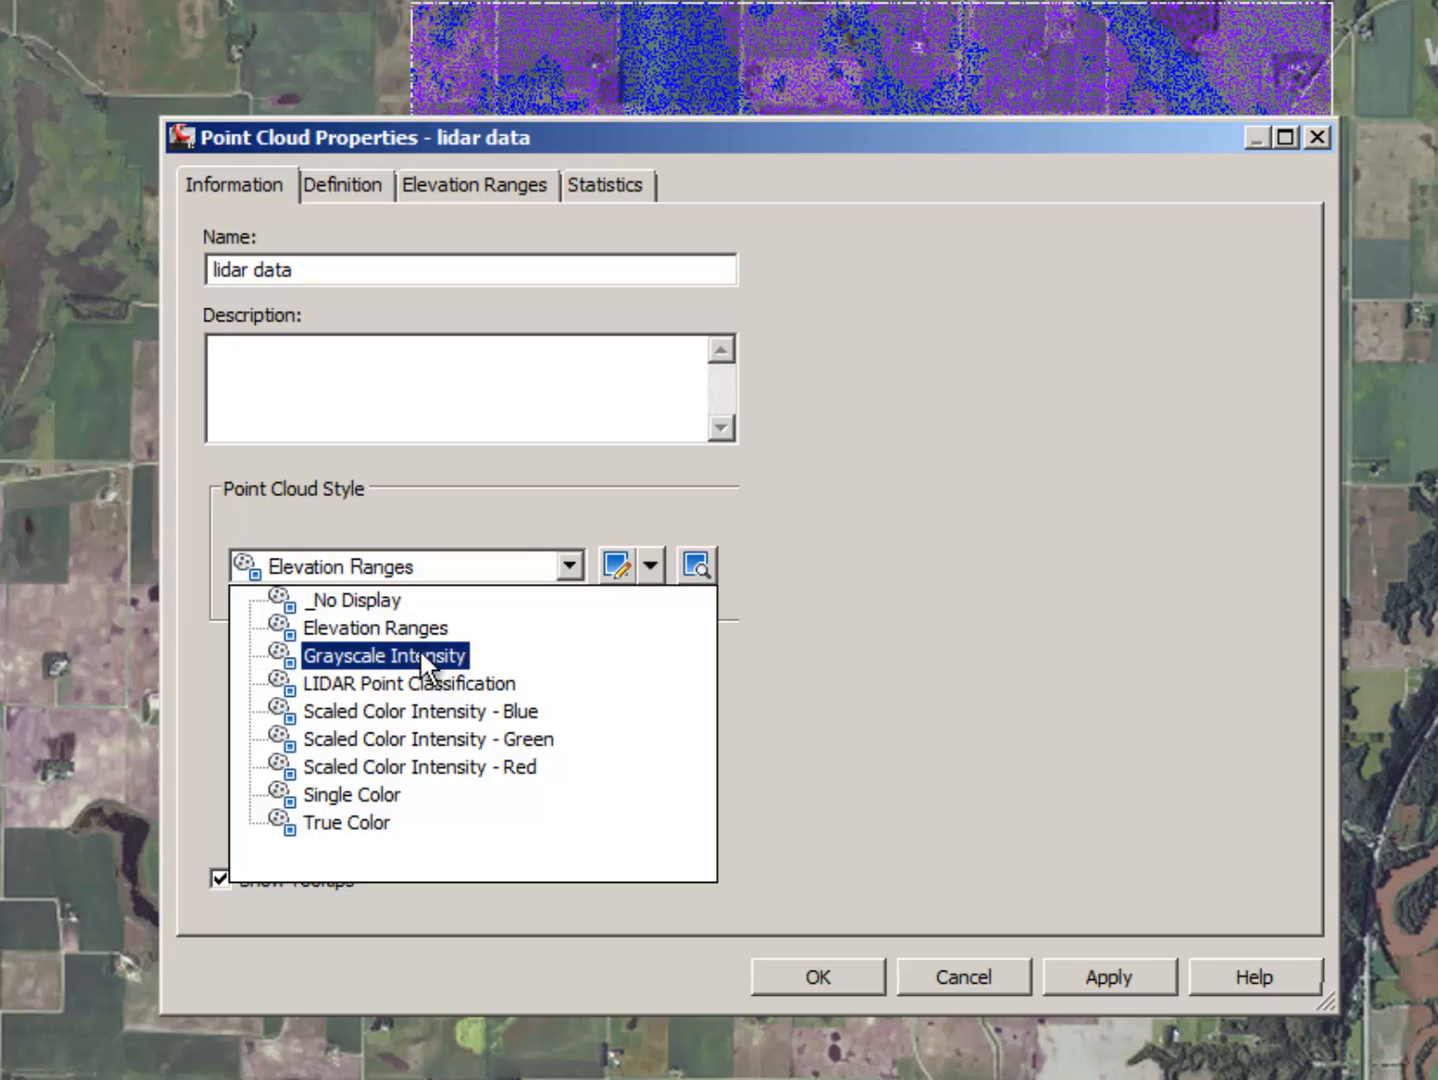
left_click(379, 617)
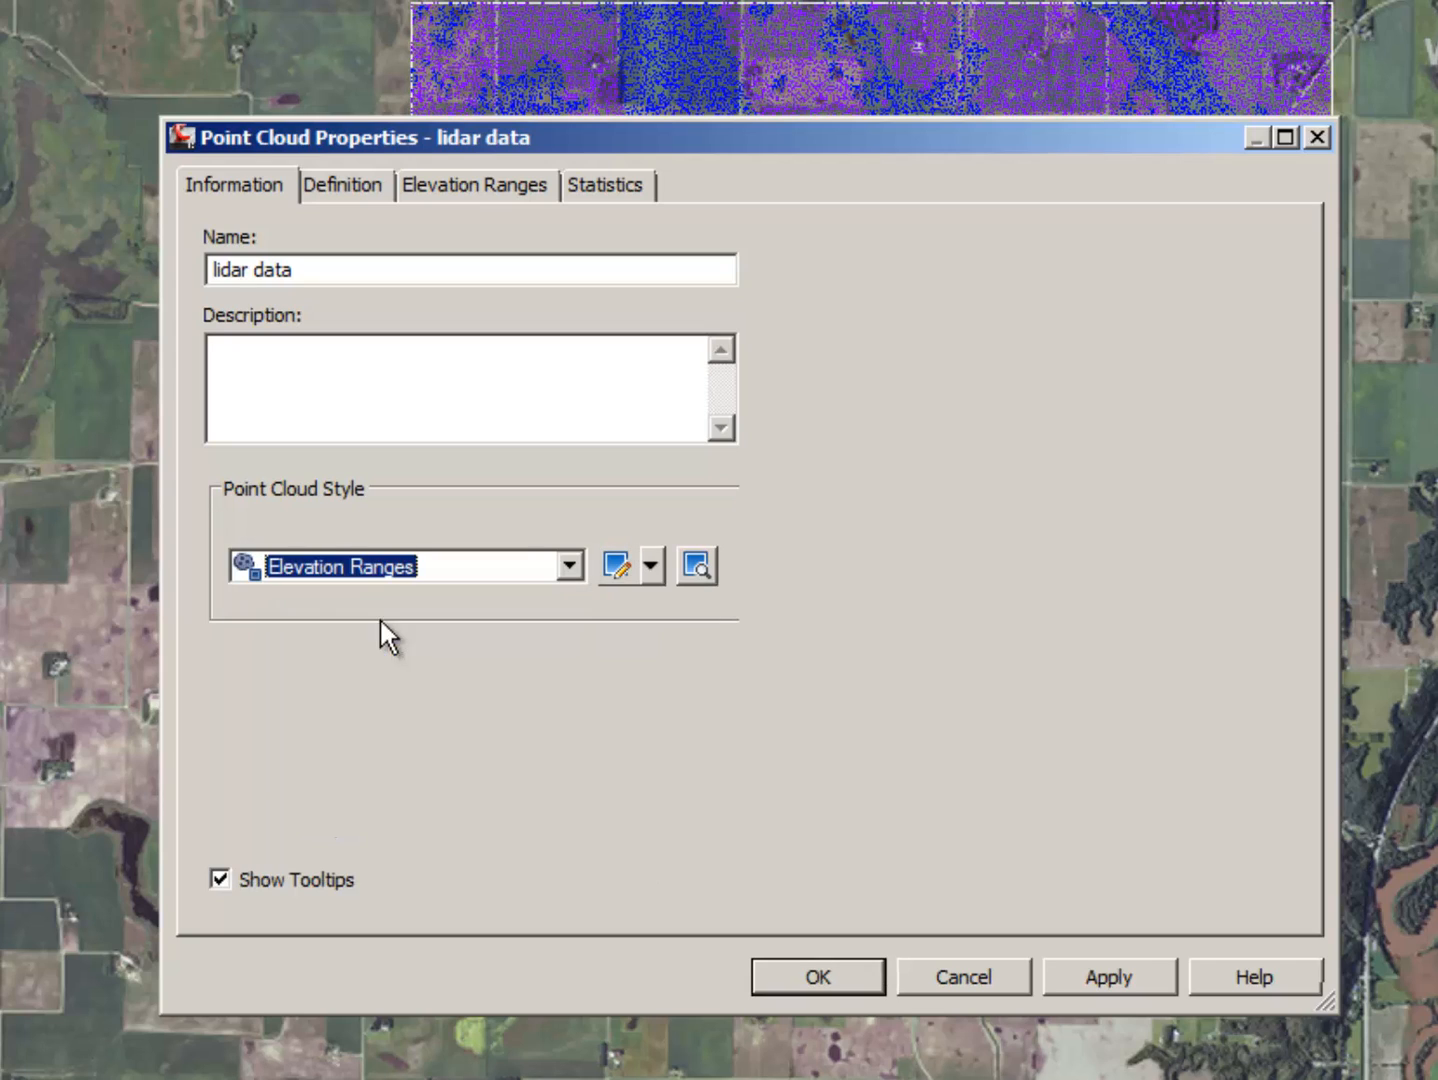
left_click(808, 968)
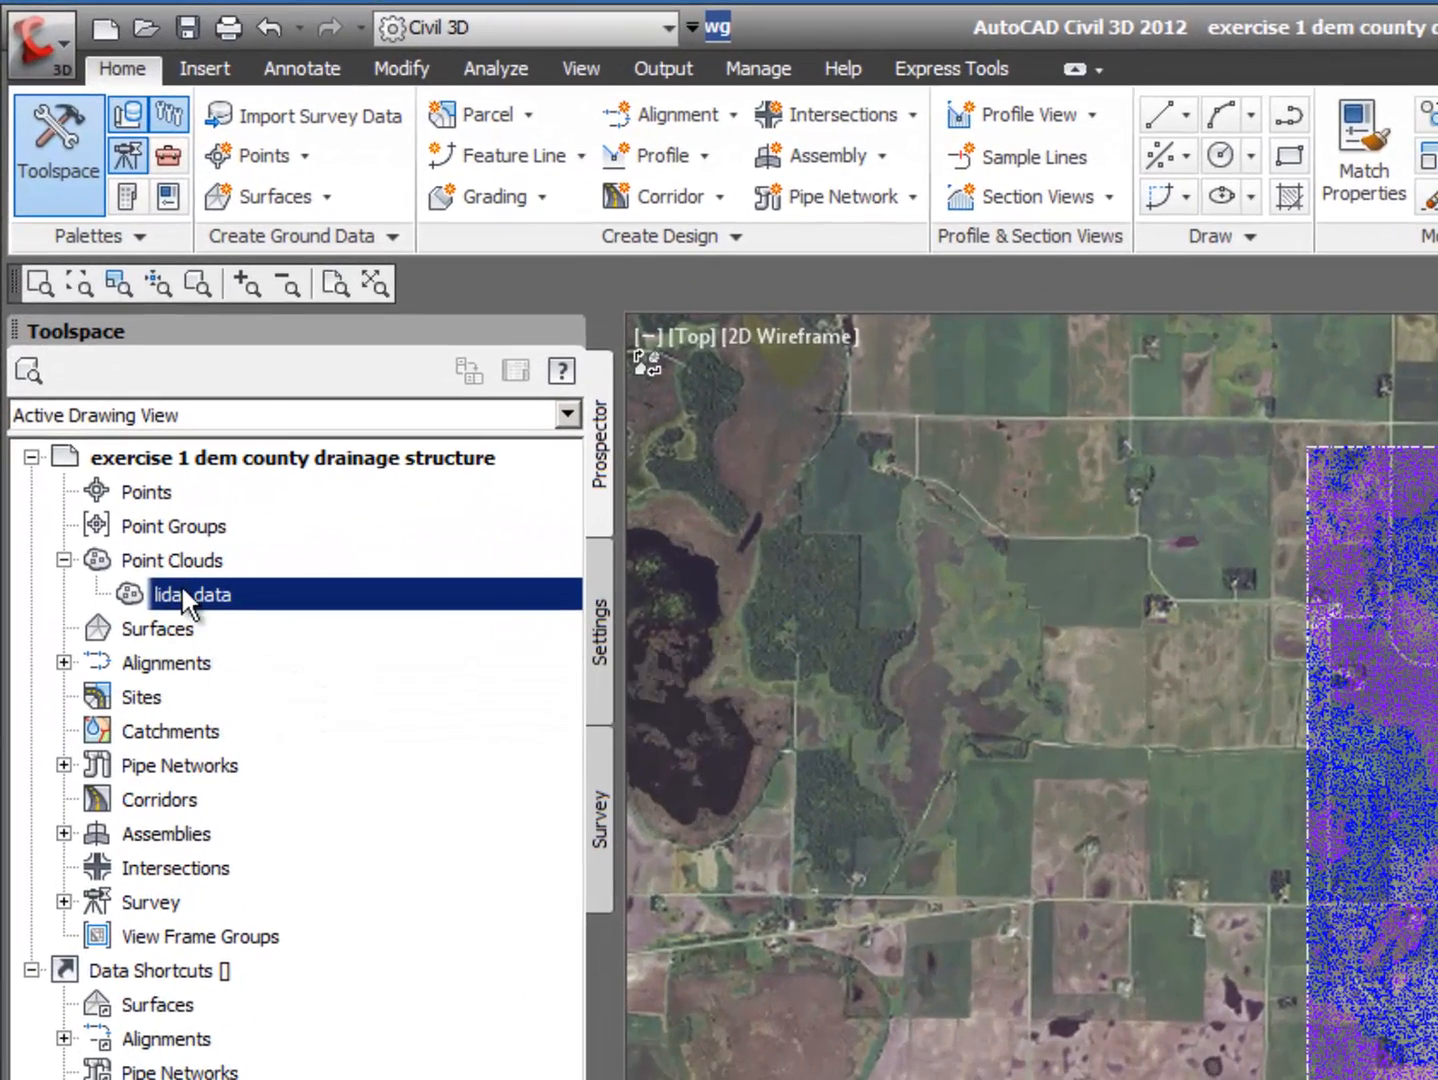
Step: Add the lidar data points to a new surface named lidar data surface, using the point cloud extents and the Contours 2' and 10' (Background) style
right_click(187, 597)
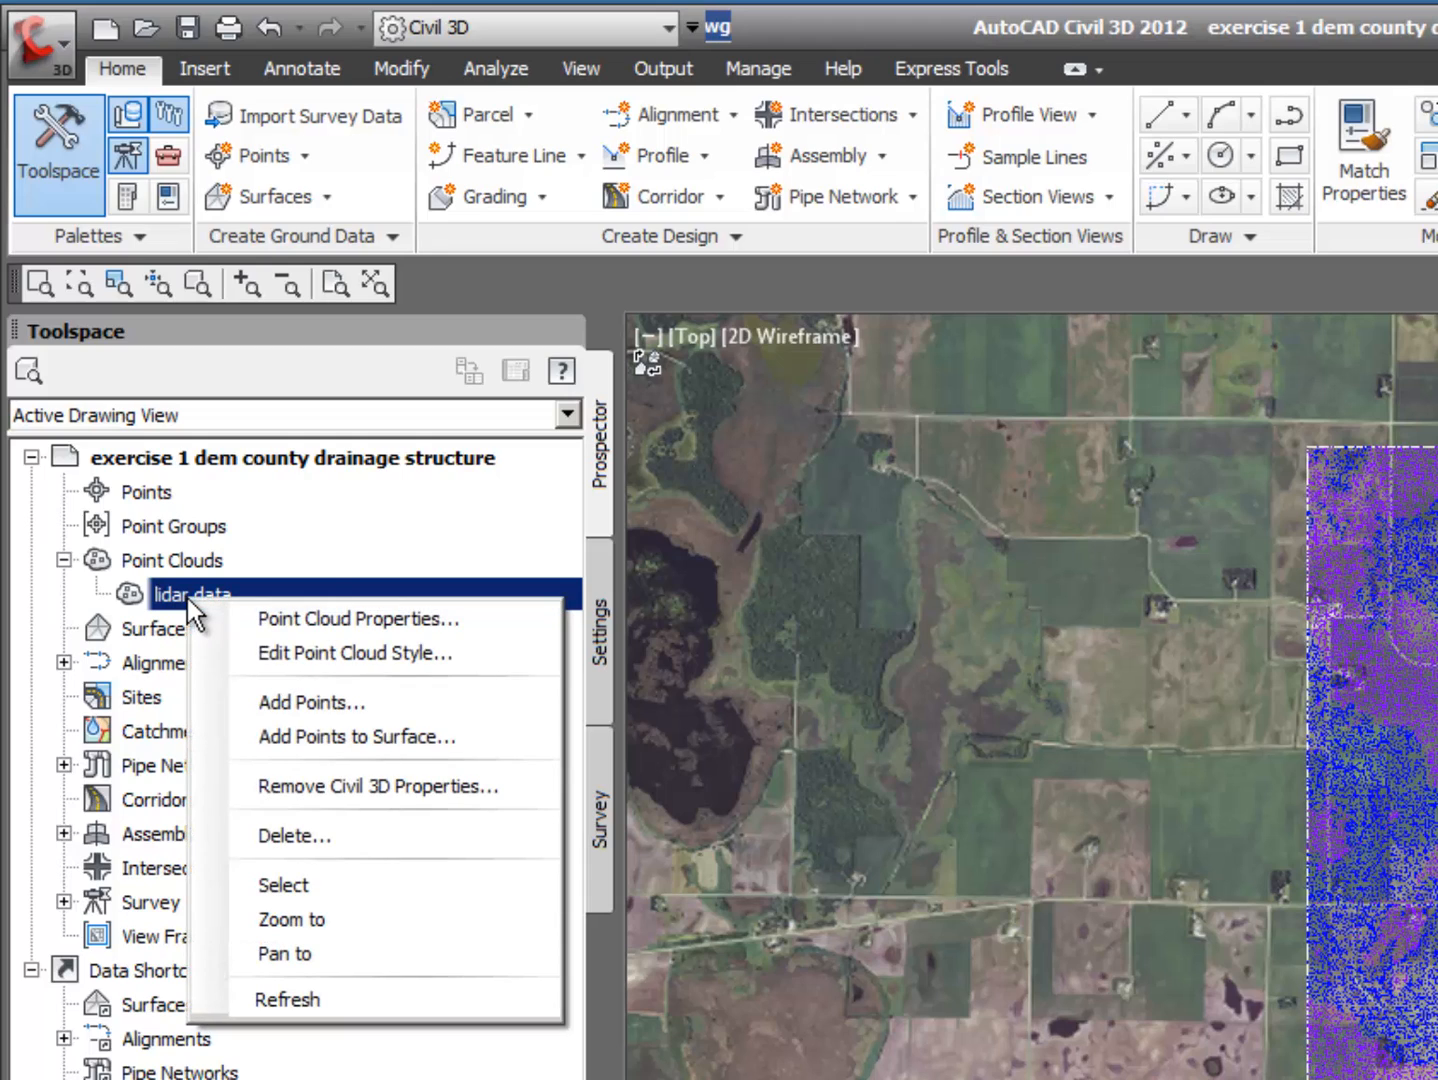
left_click(325, 733)
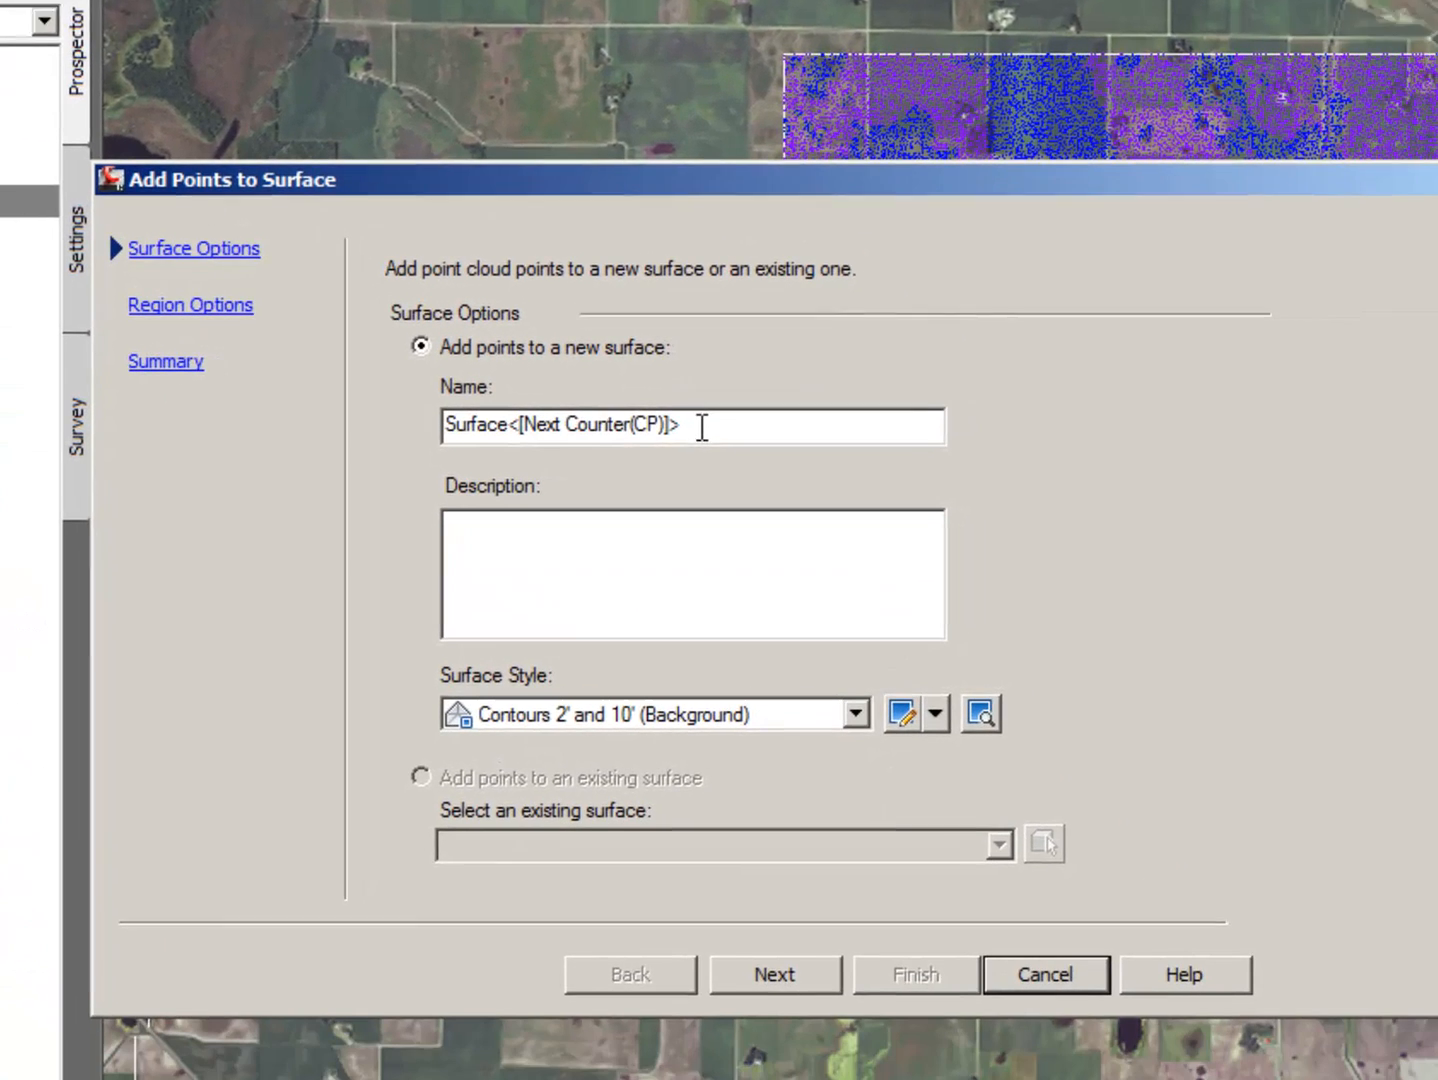
left_click_drag(990, 642, 574, 614)
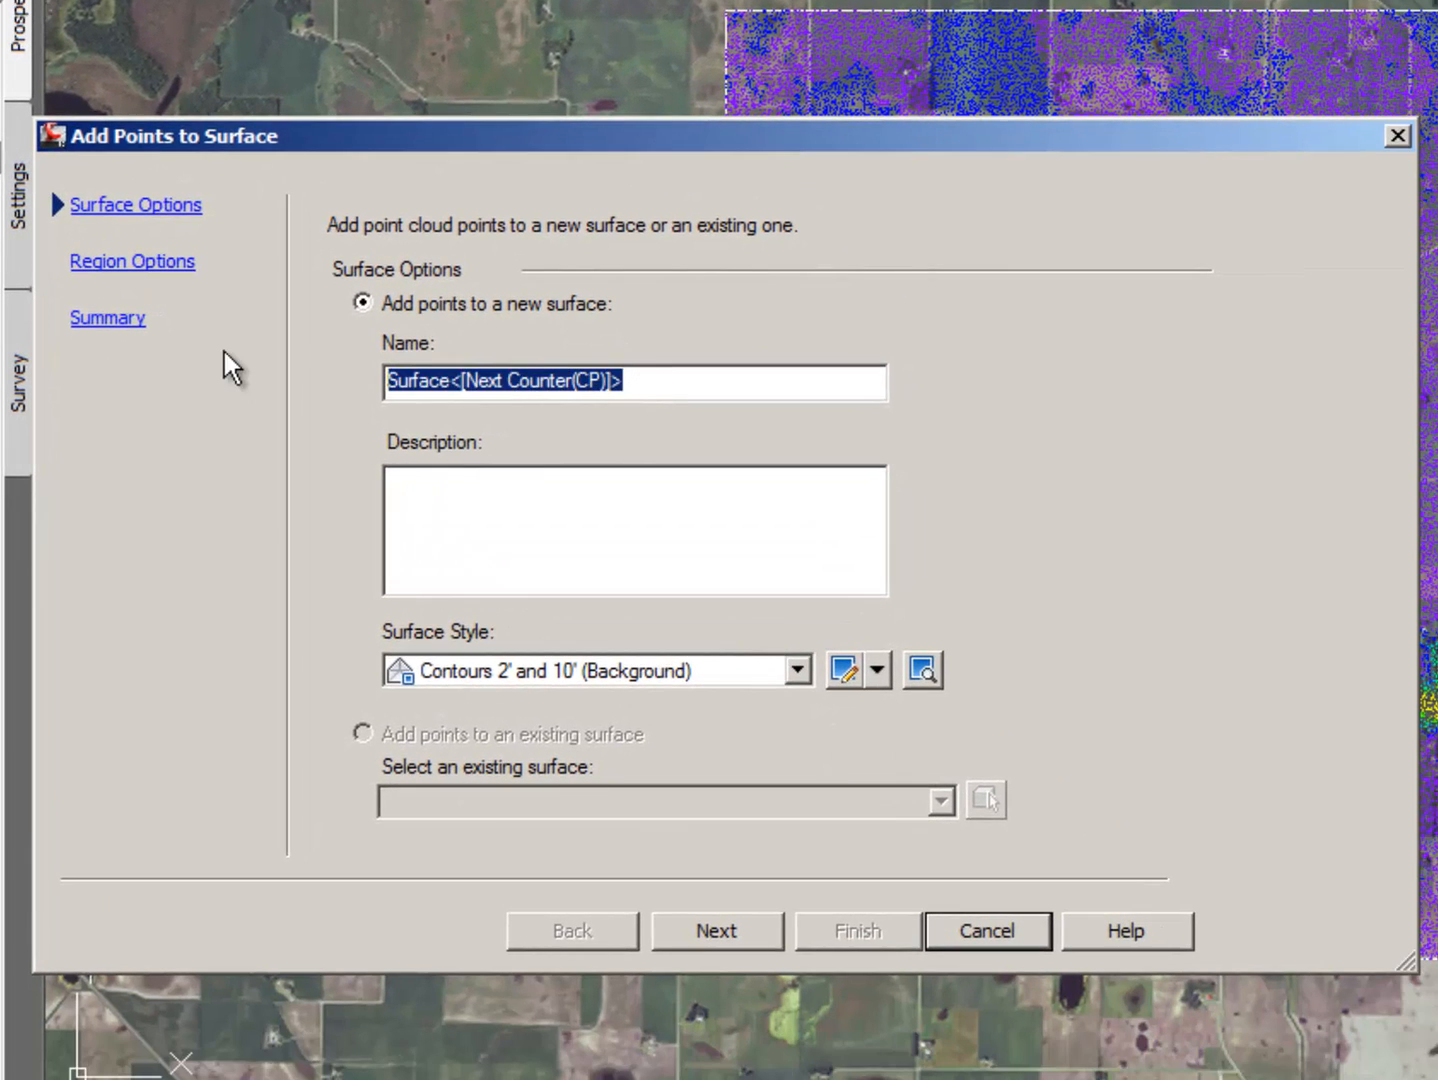
type("l")
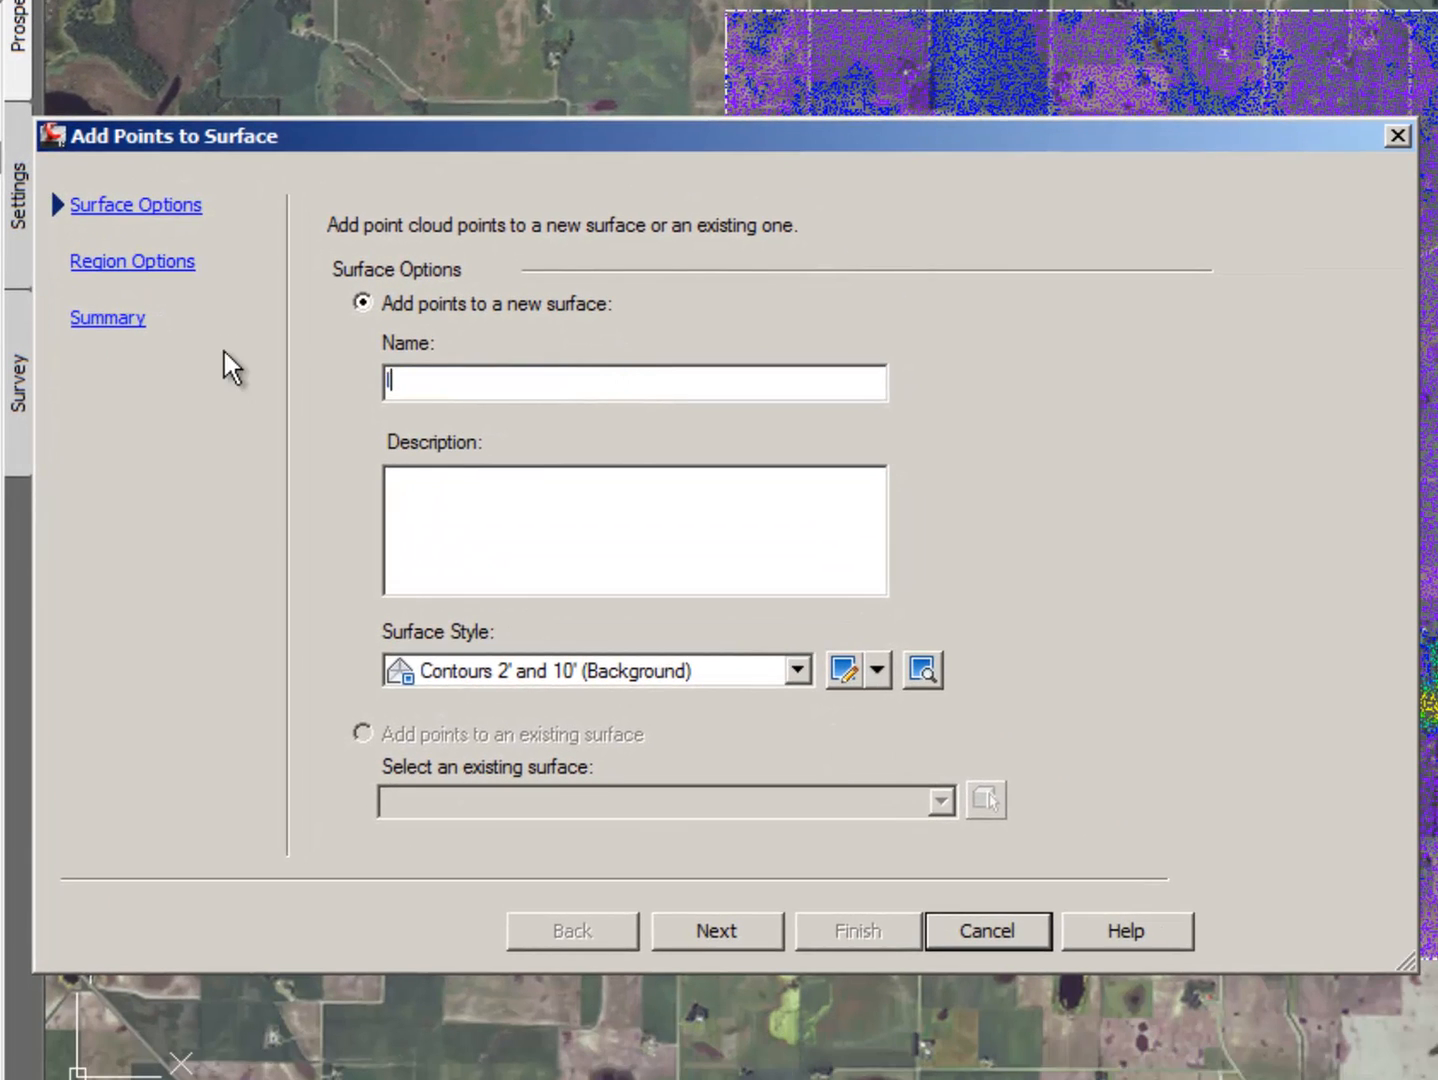
type("idar data surface")
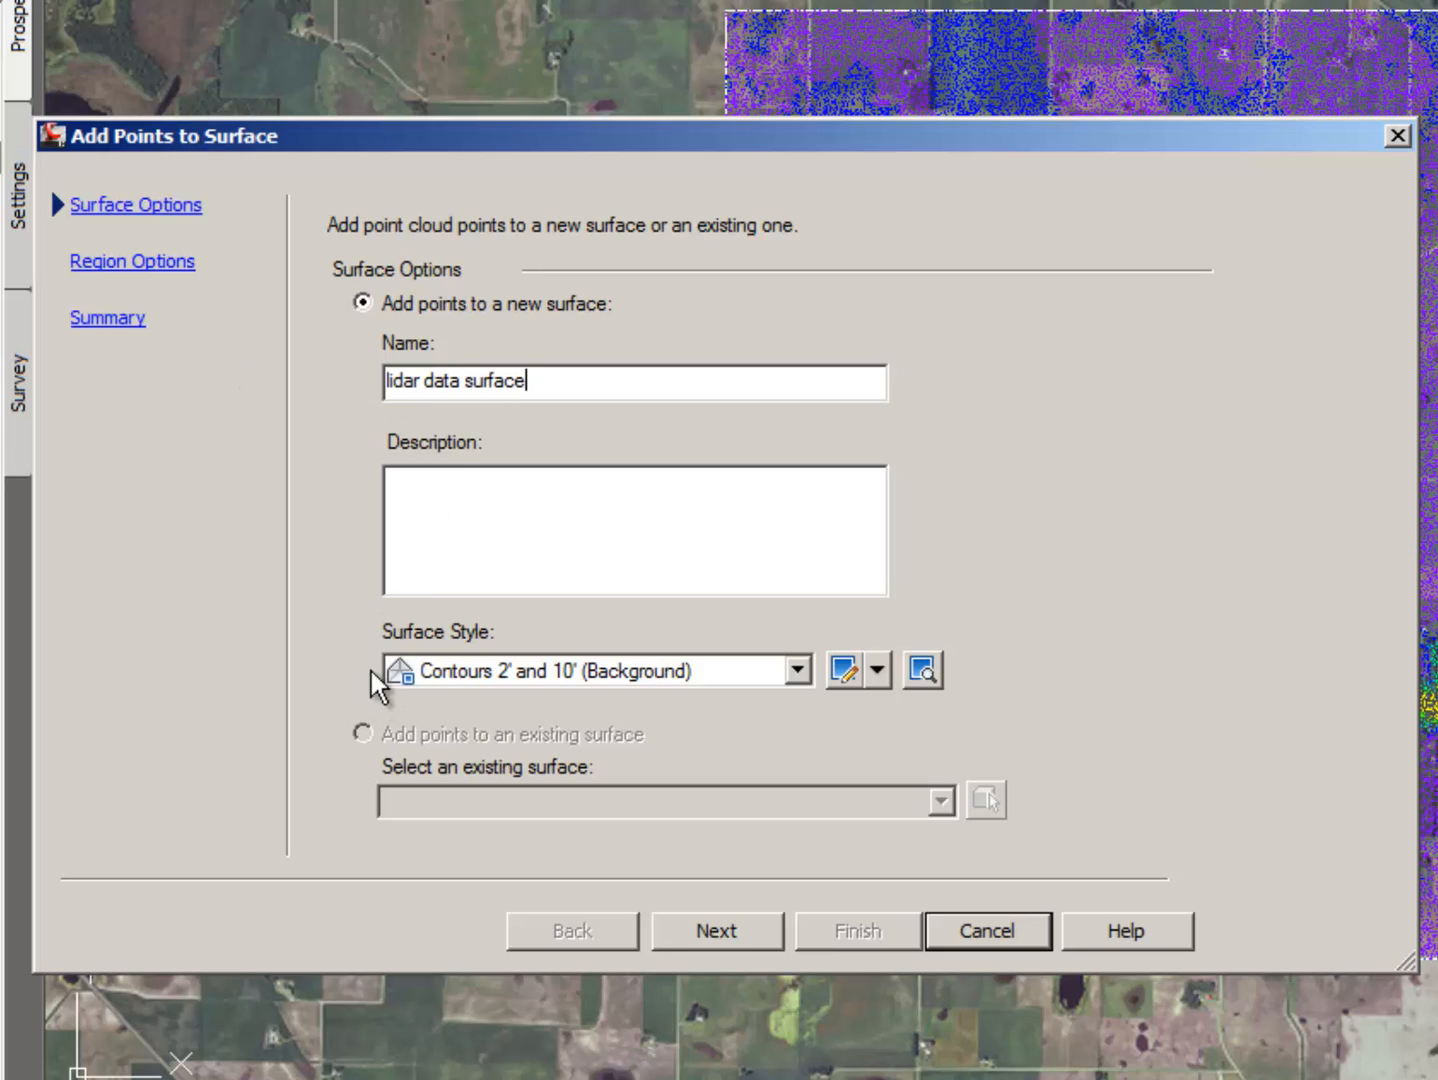
left_click(733, 932)
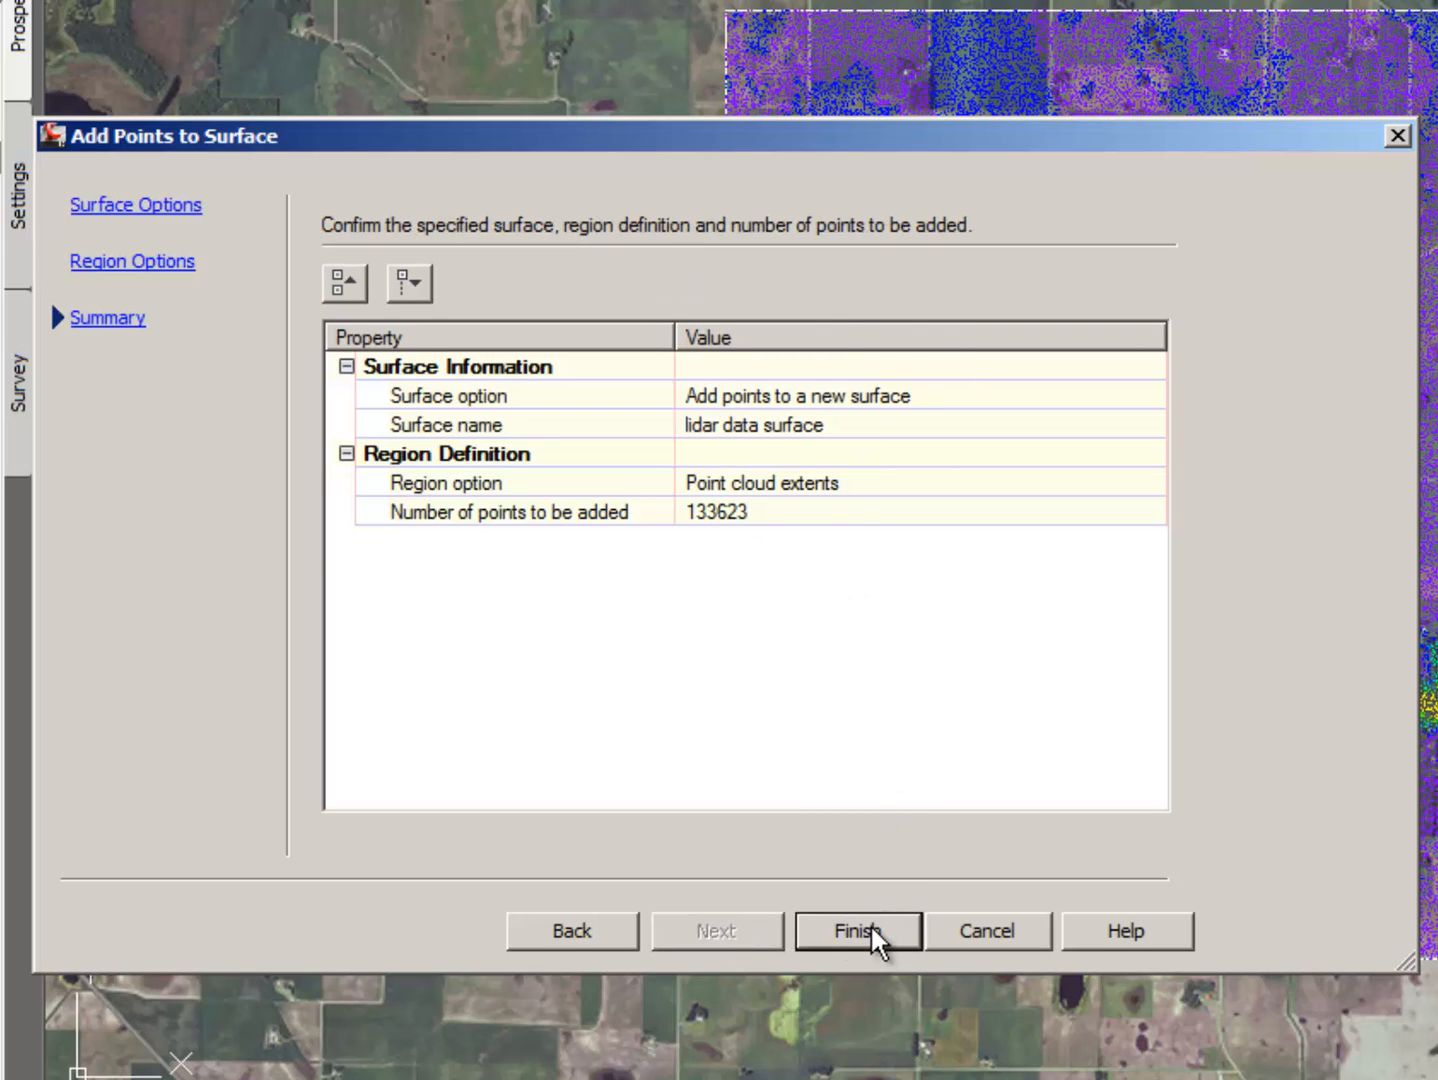
left_click(871, 925)
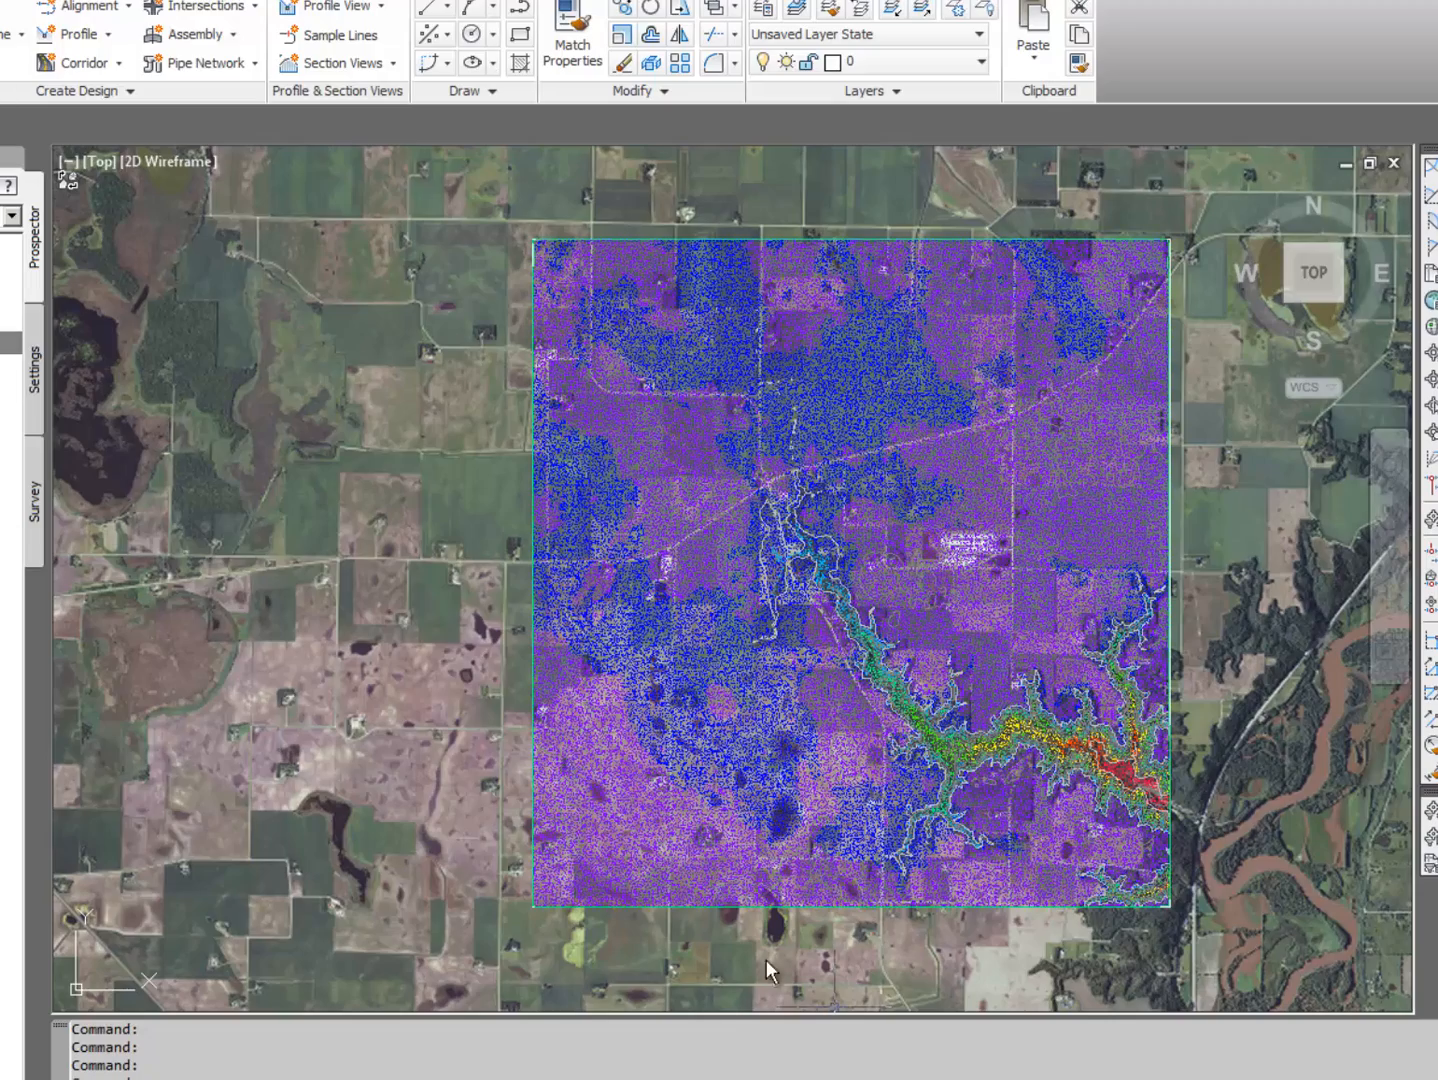
Step: Examine the new surface's contours along the drainage channel against the aerial image
scroll(903, 679, "up", 2)
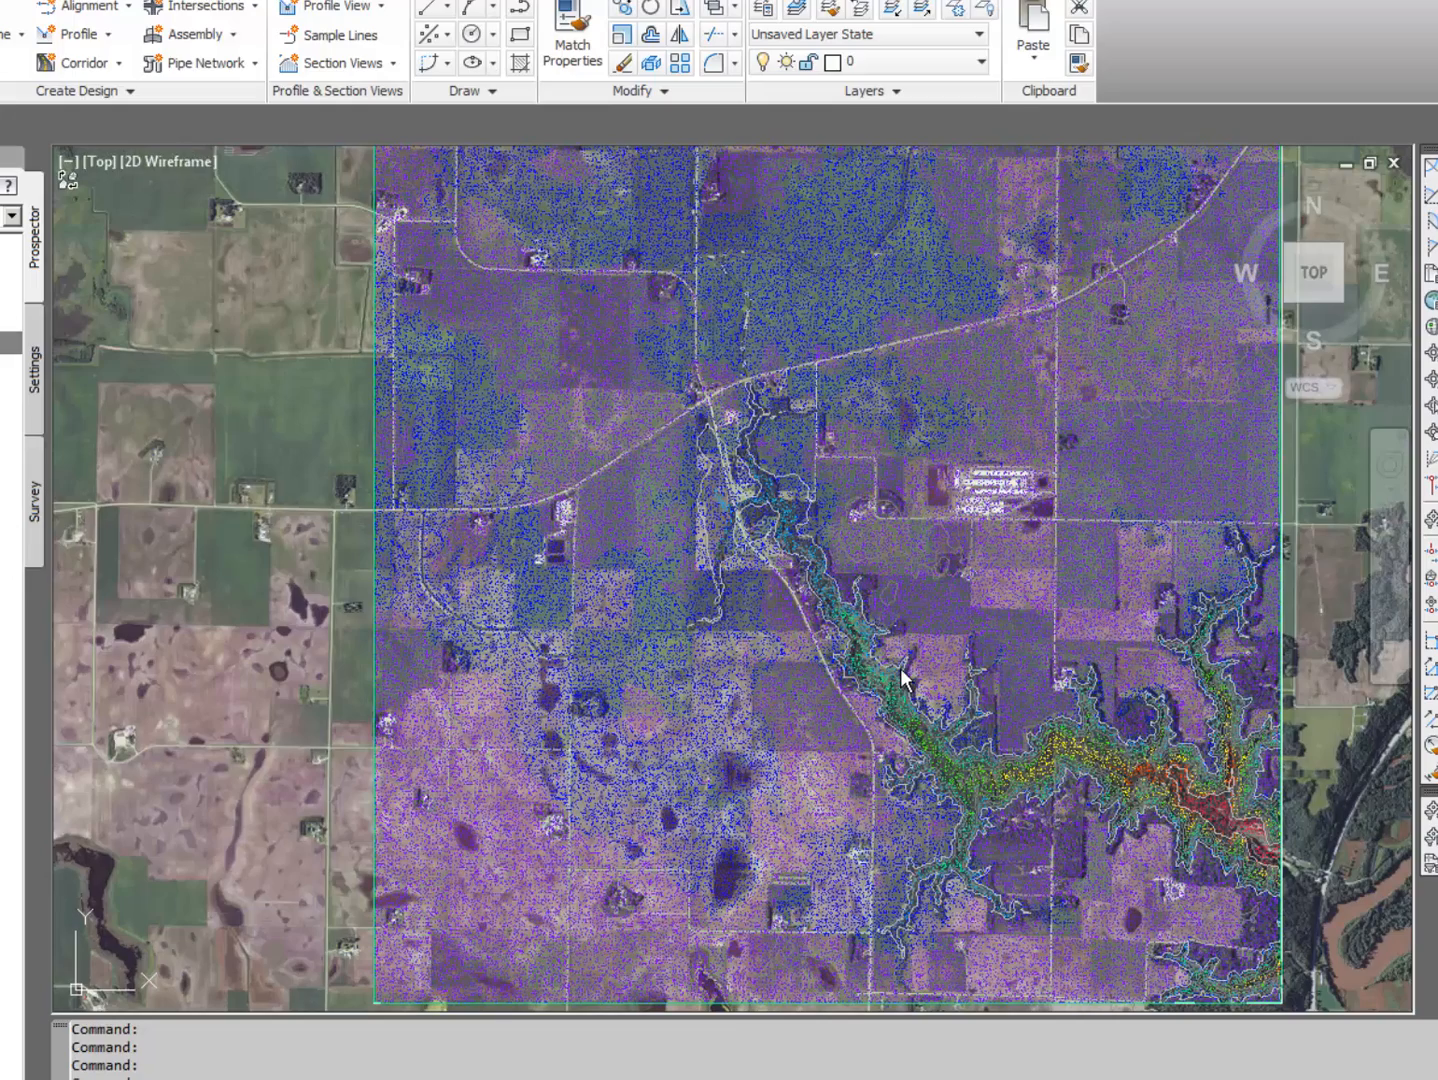
scroll(911, 669, "up", 2)
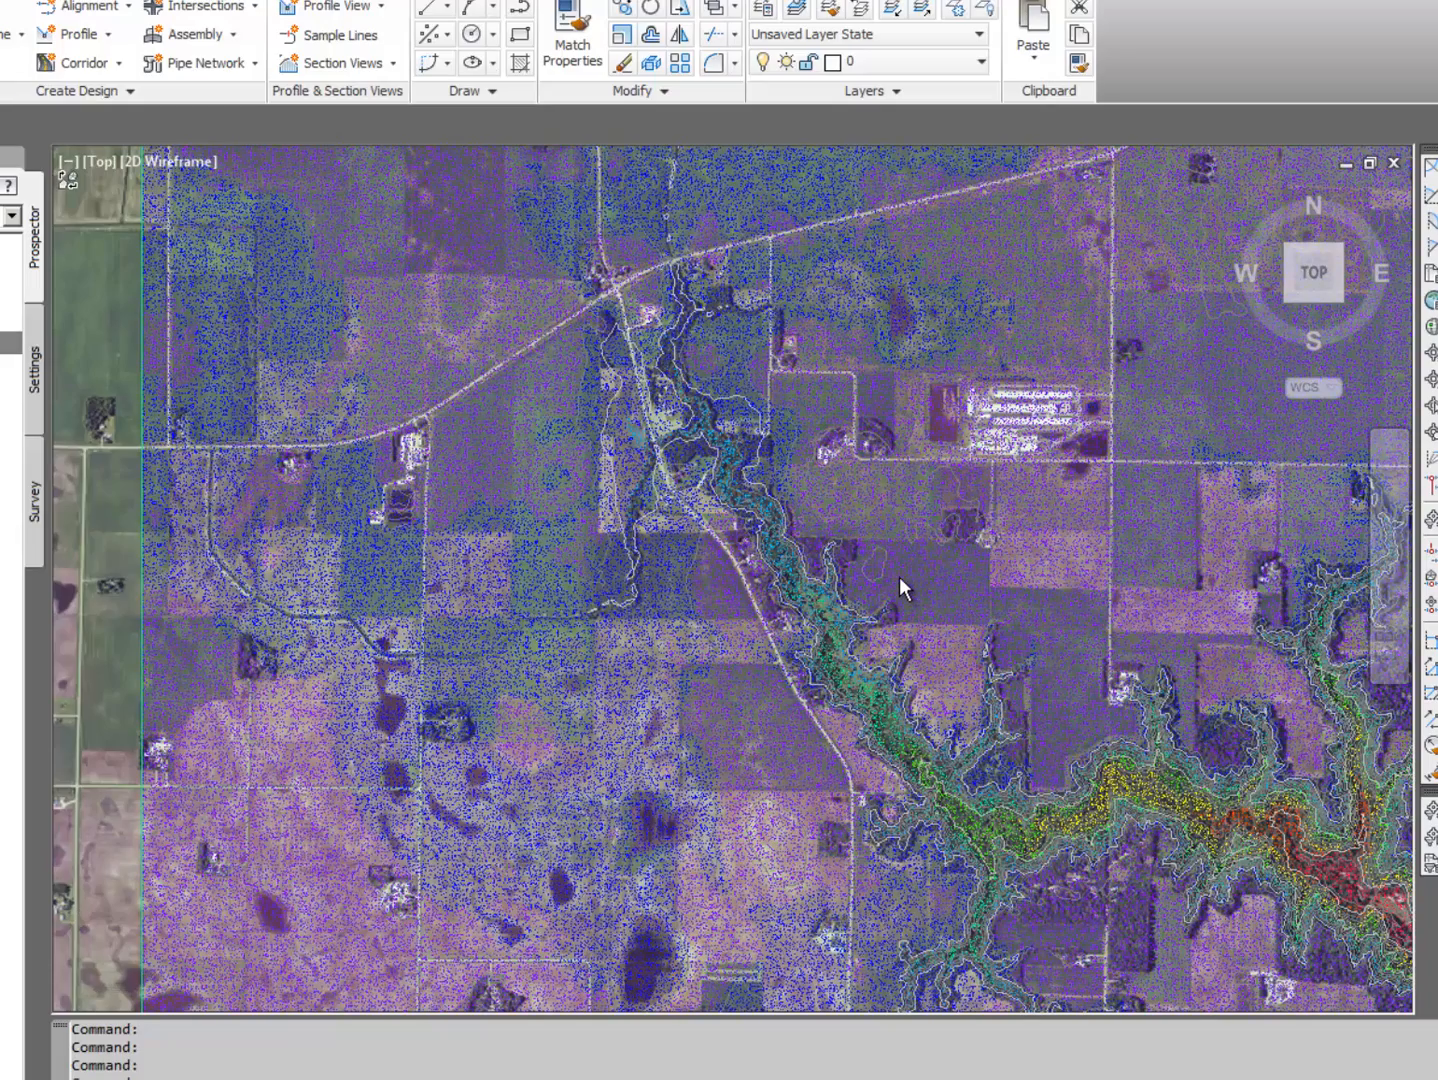
scroll(899, 578, "up", 2)
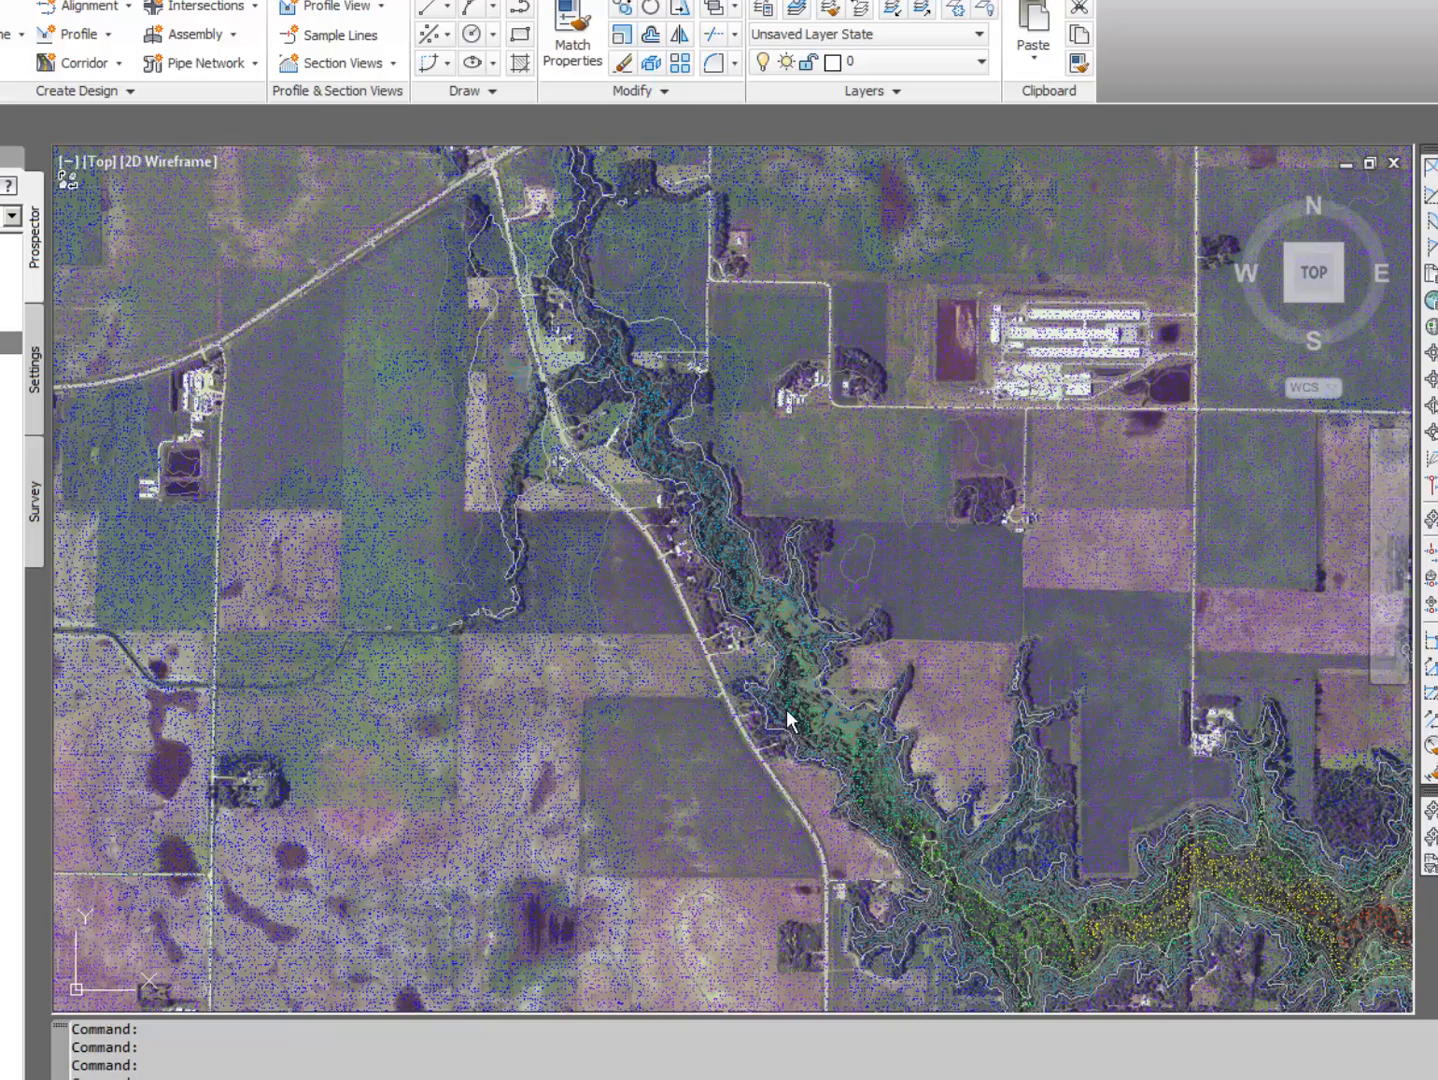
scroll(787, 711, "up", 2)
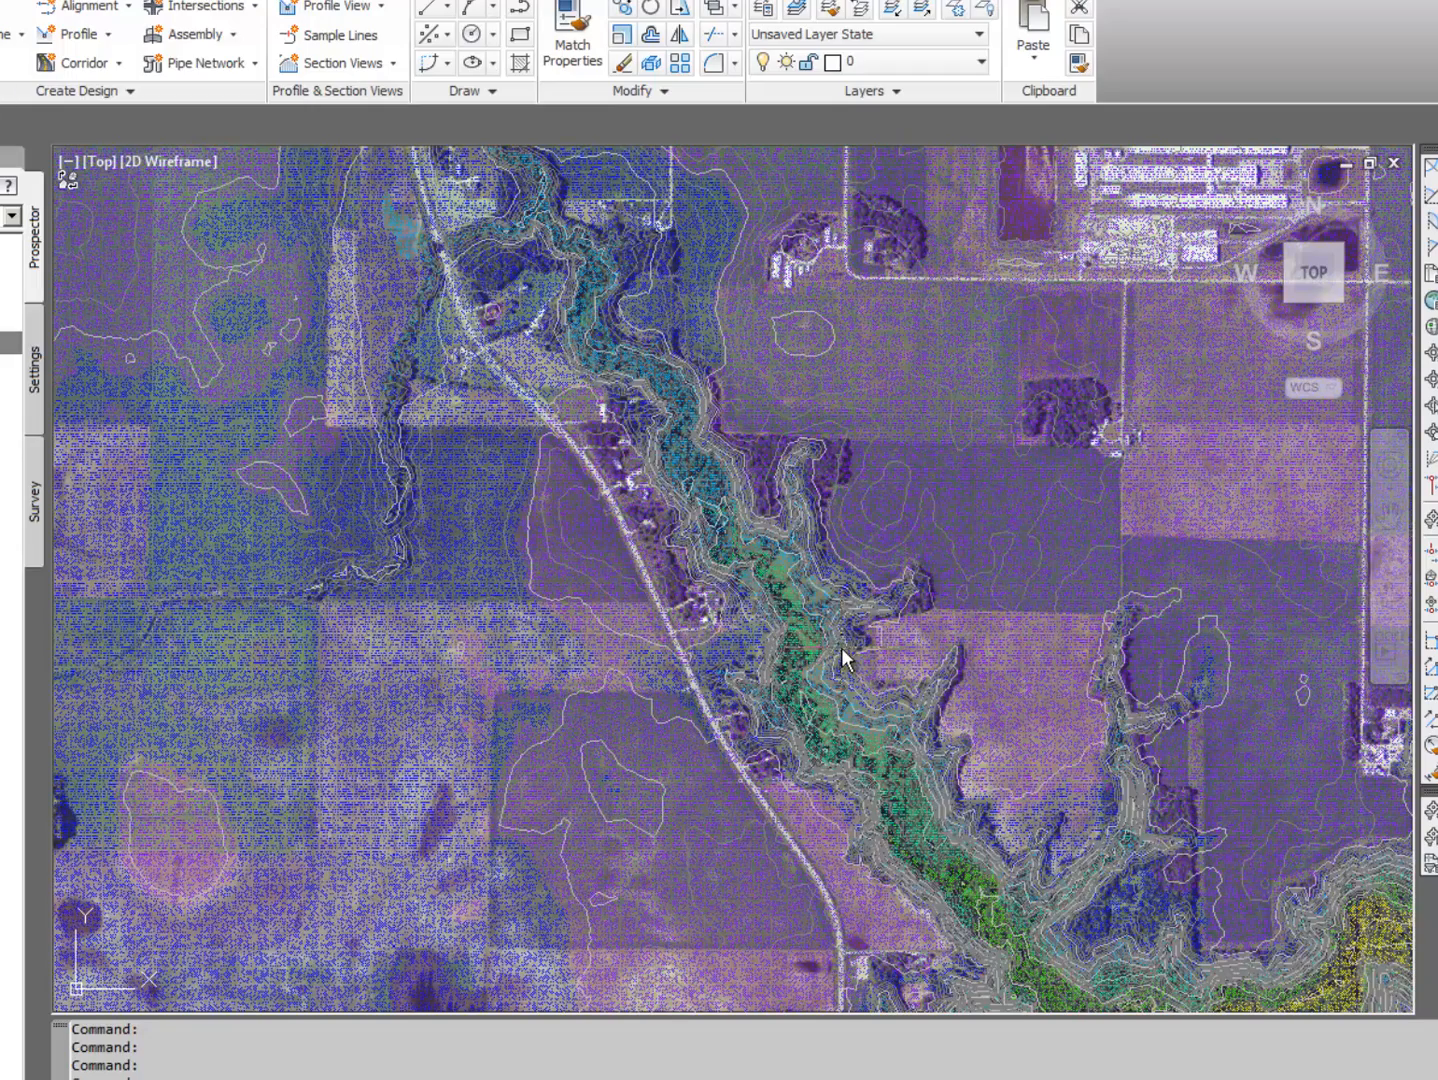